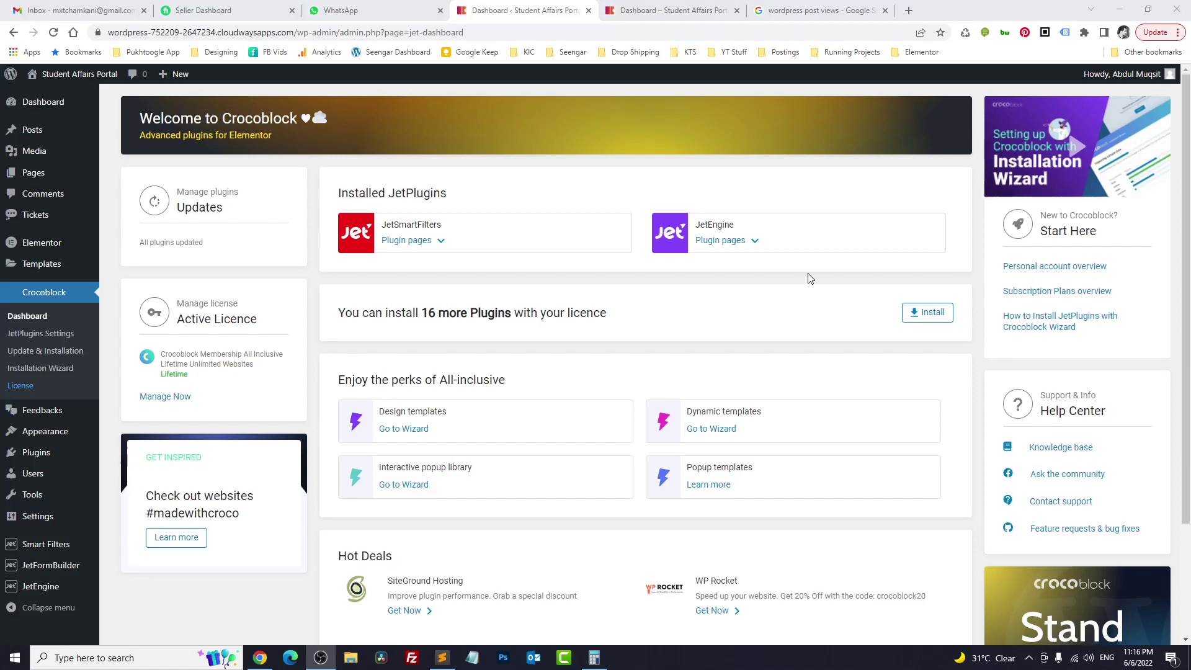
- Switch to the Google Images results for 'wordpress post views'
{"action": "left_click", "coordinate": [818, 11]}
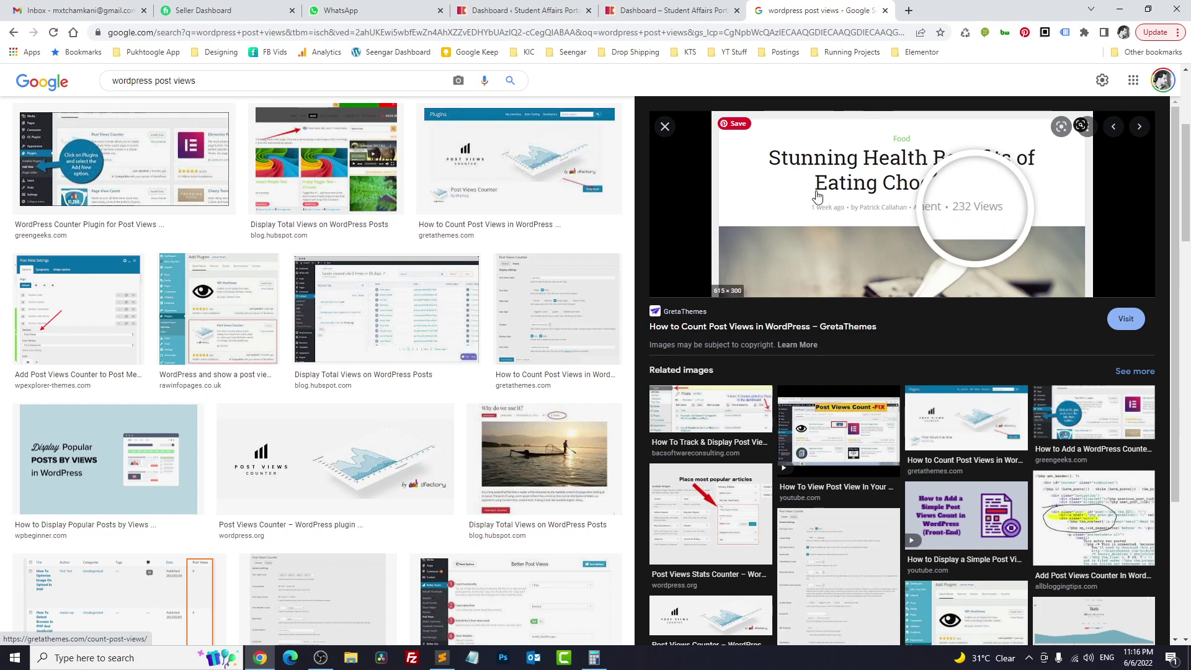
- Return to the front-end Dashboard tab listing the three May 23, 2022 tickets
{"action": "left_click", "coordinate": [619, 6]}
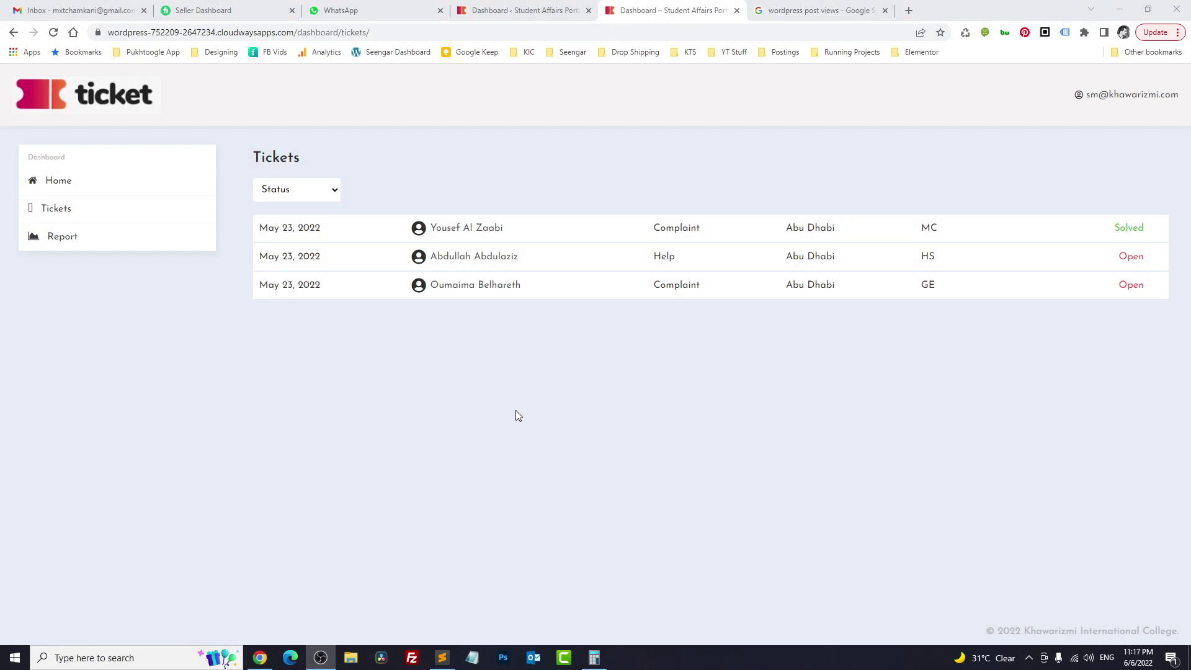
- Open the Ticket Meta box from JetEngine Meta Boxes for editing
{"action": "left_click", "coordinate": [506, 18]}
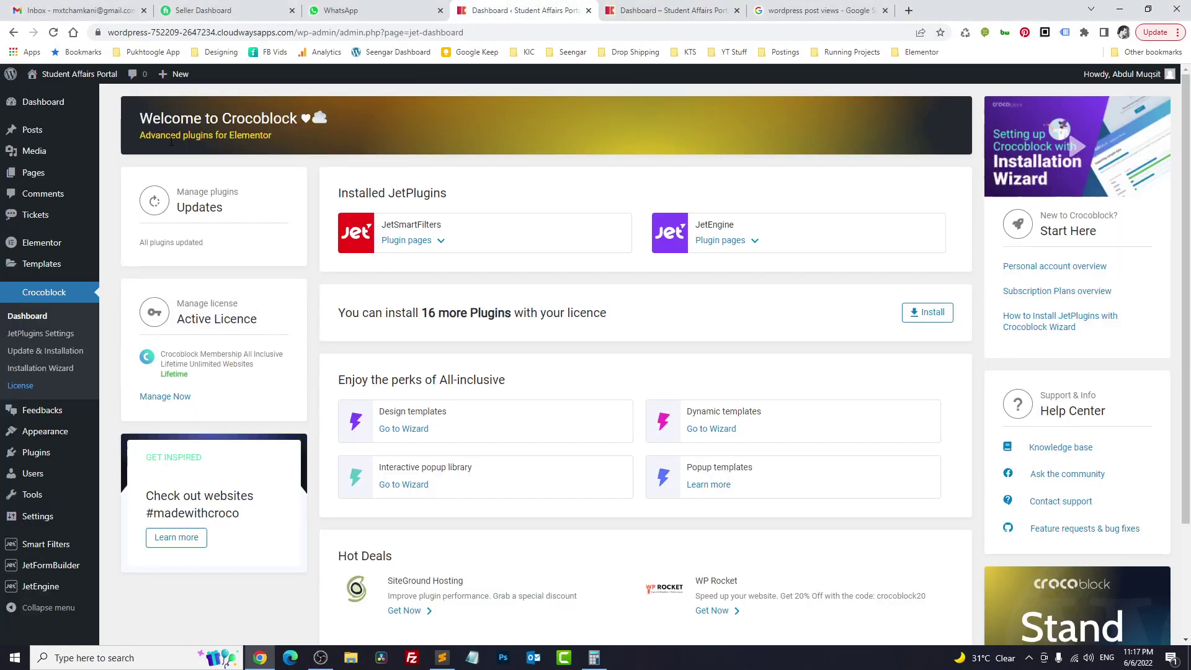
{"action": "left_click", "coordinate": [627, 13]}
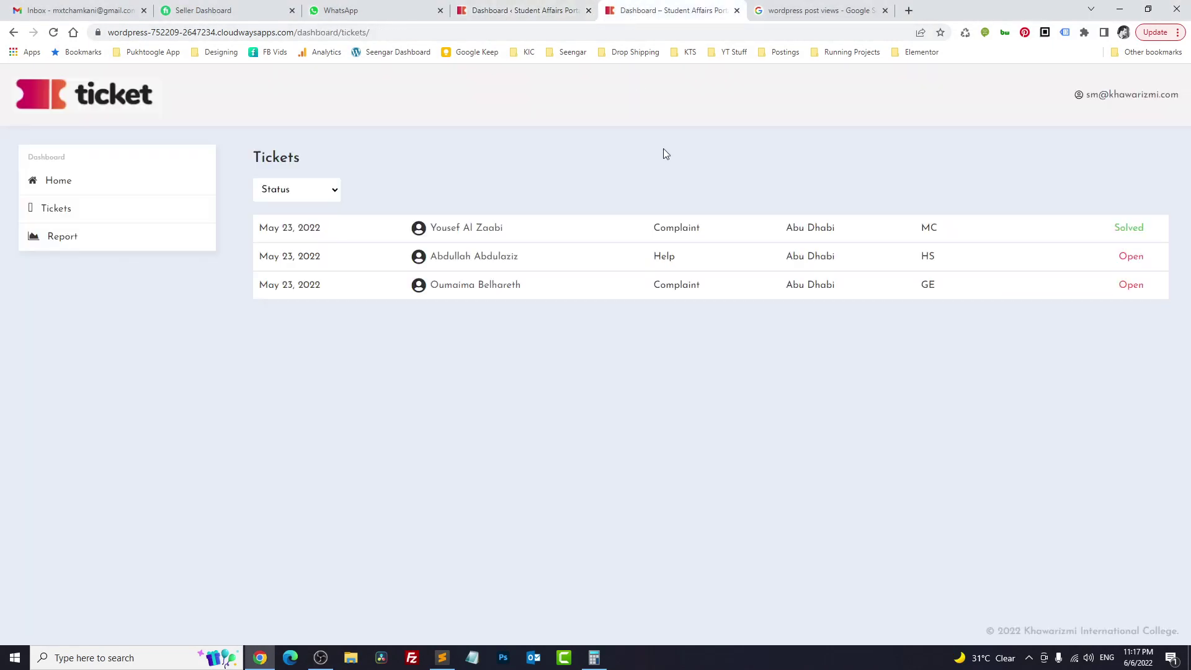
{"action": "left_click", "coordinate": [506, 18]}
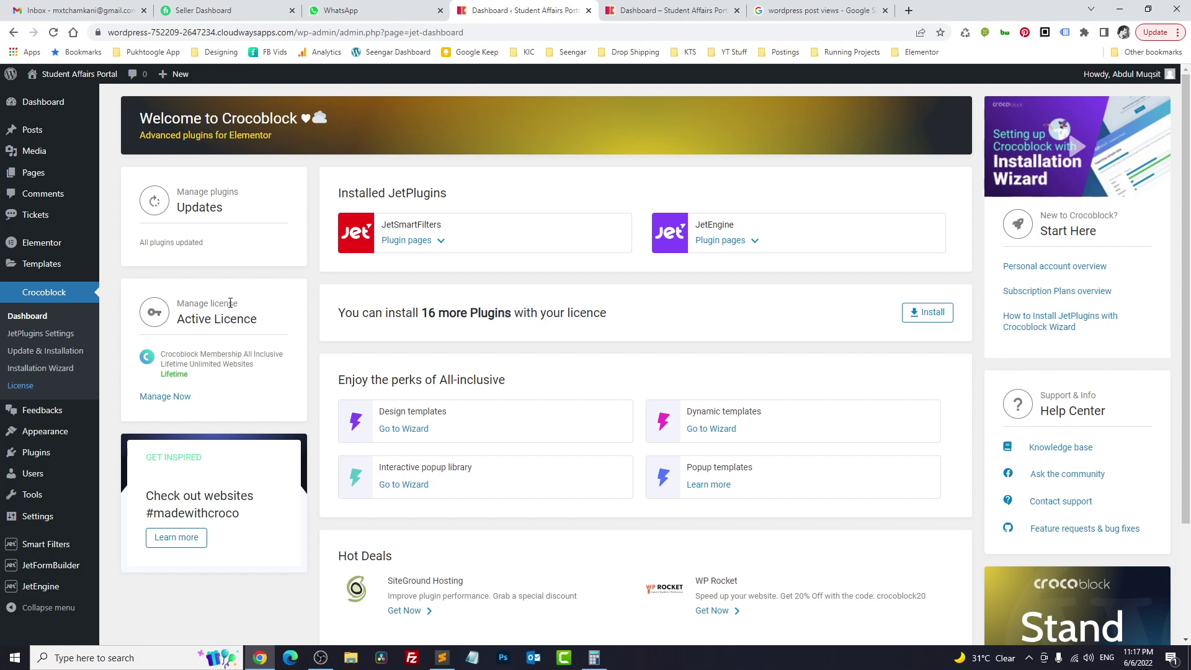
{"action": "mouse_move", "coordinate": [48, 587]}
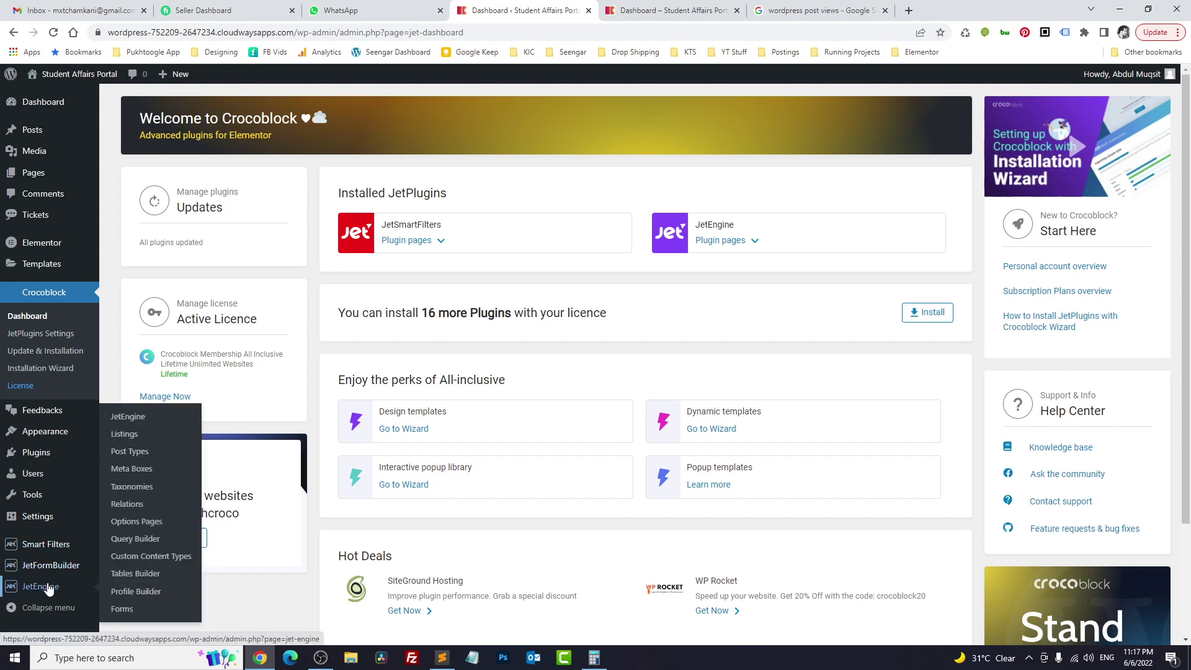
{"action": "left_click", "coordinate": [144, 470]}
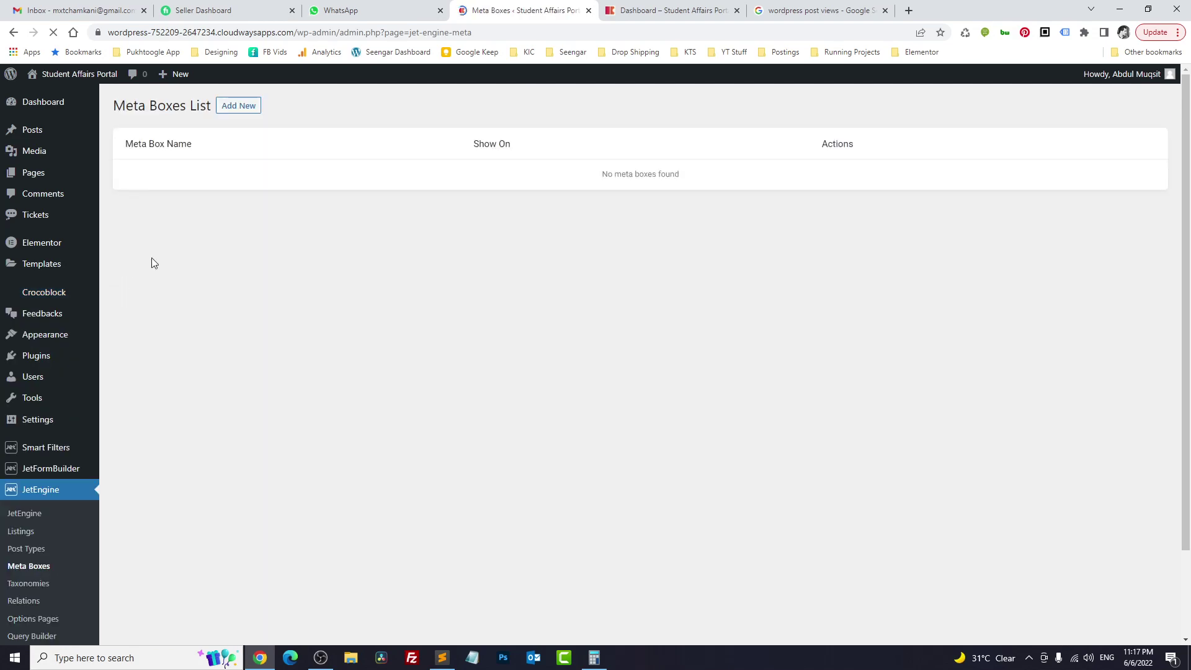
{"action": "left_click", "coordinate": [829, 174]}
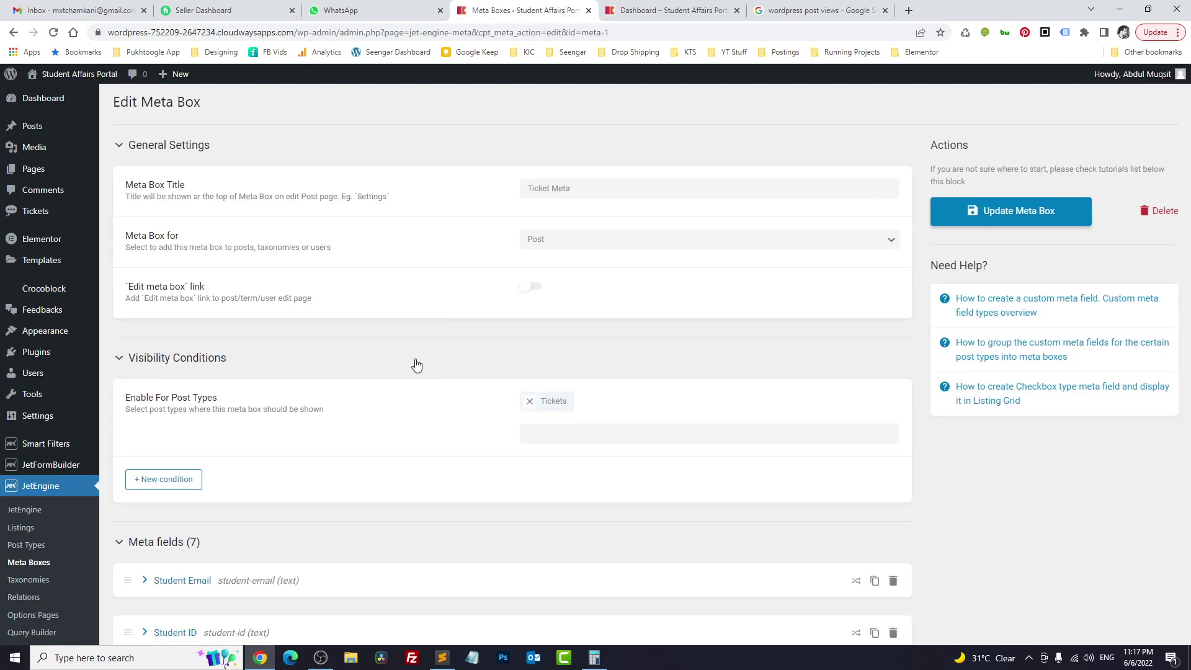
- Add a new meta field labelled 'Posts Count'
{"action": "scroll", "coordinate": [417, 362], "scroll_direction": "down", "scroll_amount": 6}
{"action": "left_click", "coordinate": [199, 572]}
{"action": "scroll", "coordinate": [404, 487], "scroll_direction": "down", "scroll_amount": 4}
{"action": "left_click", "coordinate": [568, 367]}
{"action": "type", "text": "Post"}
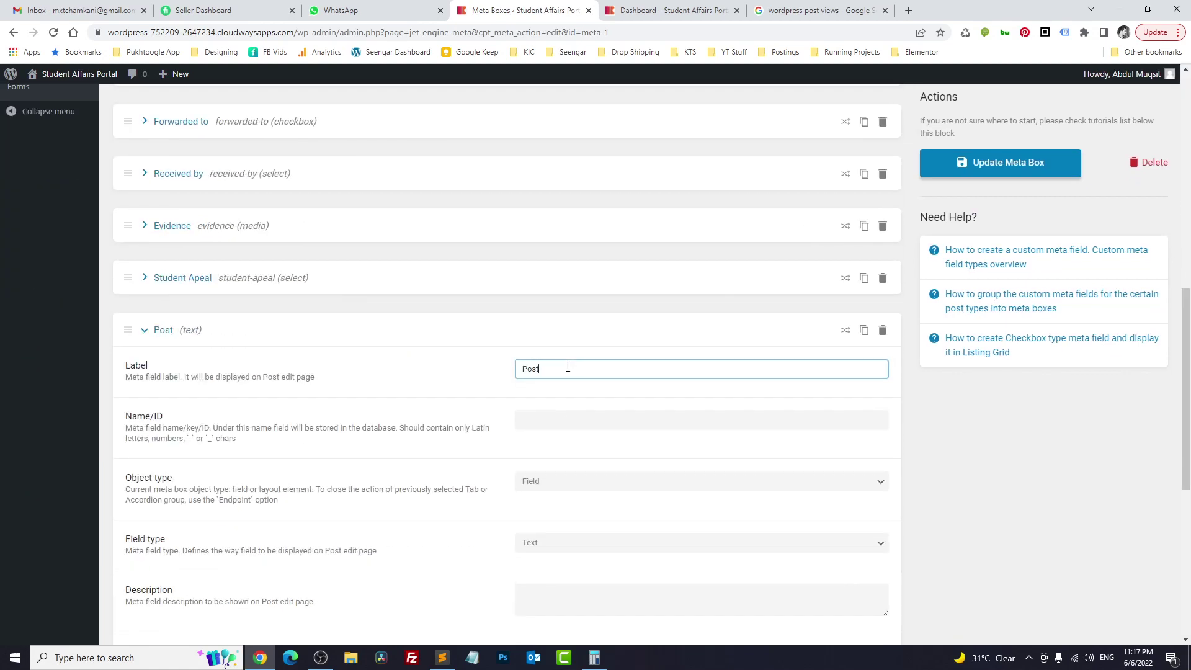
{"action": "type", "text": "s Count"}
{"action": "key", "text": "Tab"}
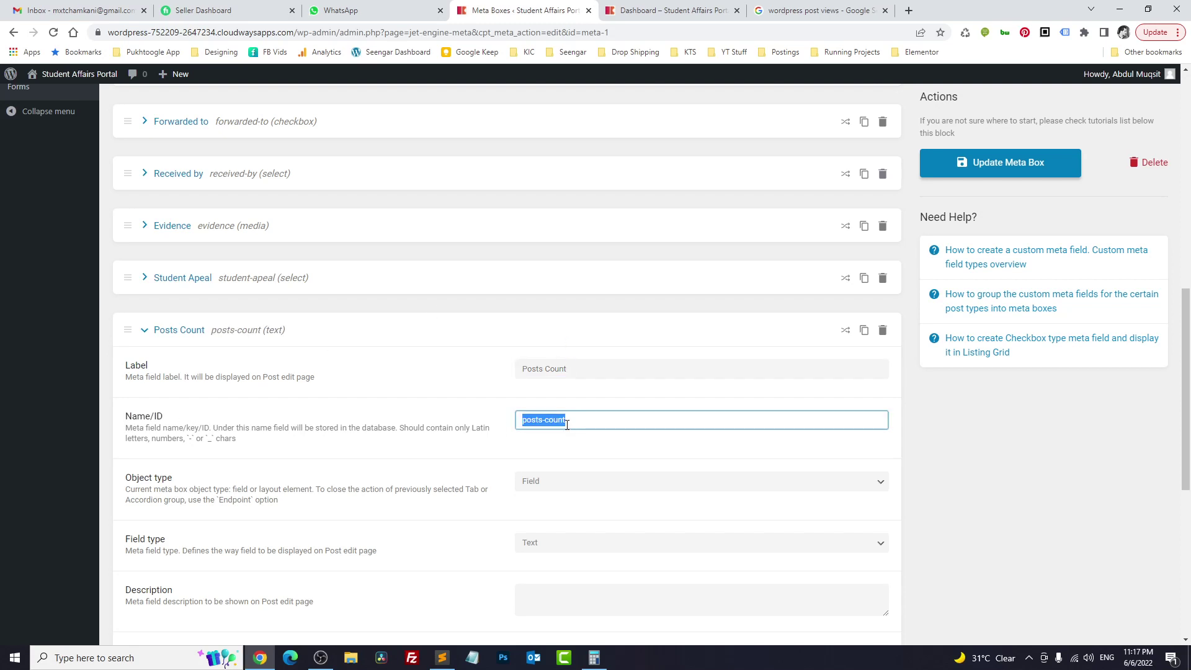
- Make Posts Count a Number field with default value 0 and update the meta box
{"action": "scroll", "coordinate": [548, 400], "scroll_direction": "down", "scroll_amount": 4}
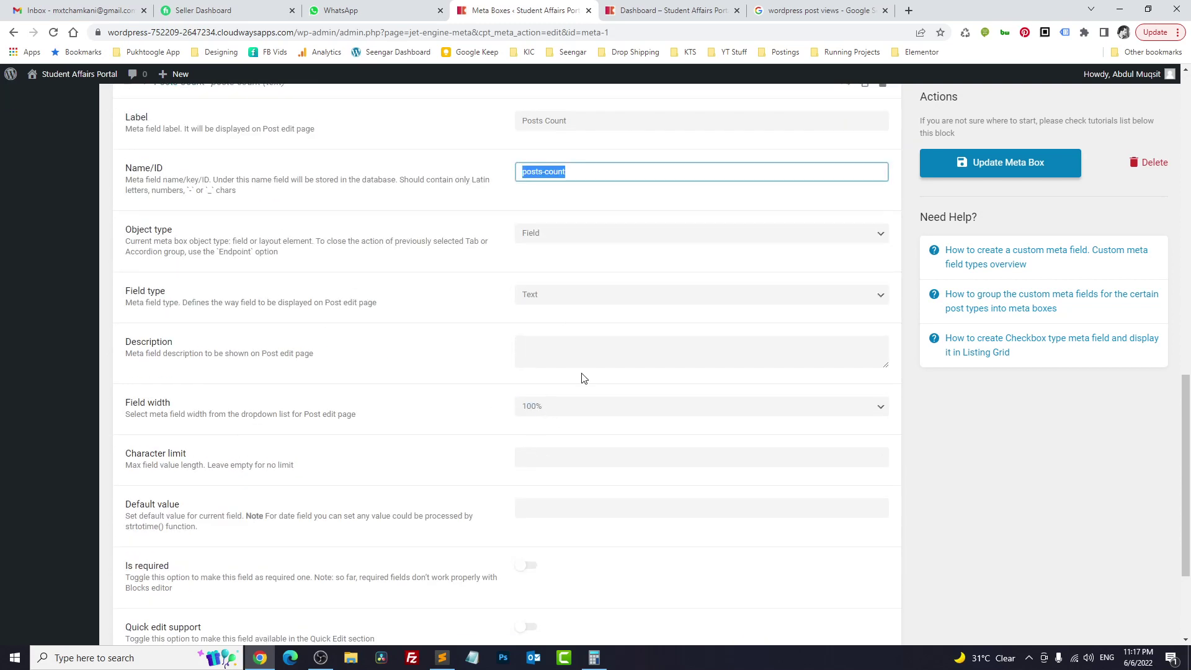
{"action": "left_click", "coordinate": [598, 297]}
{"action": "left_click", "coordinate": [539, 455]}
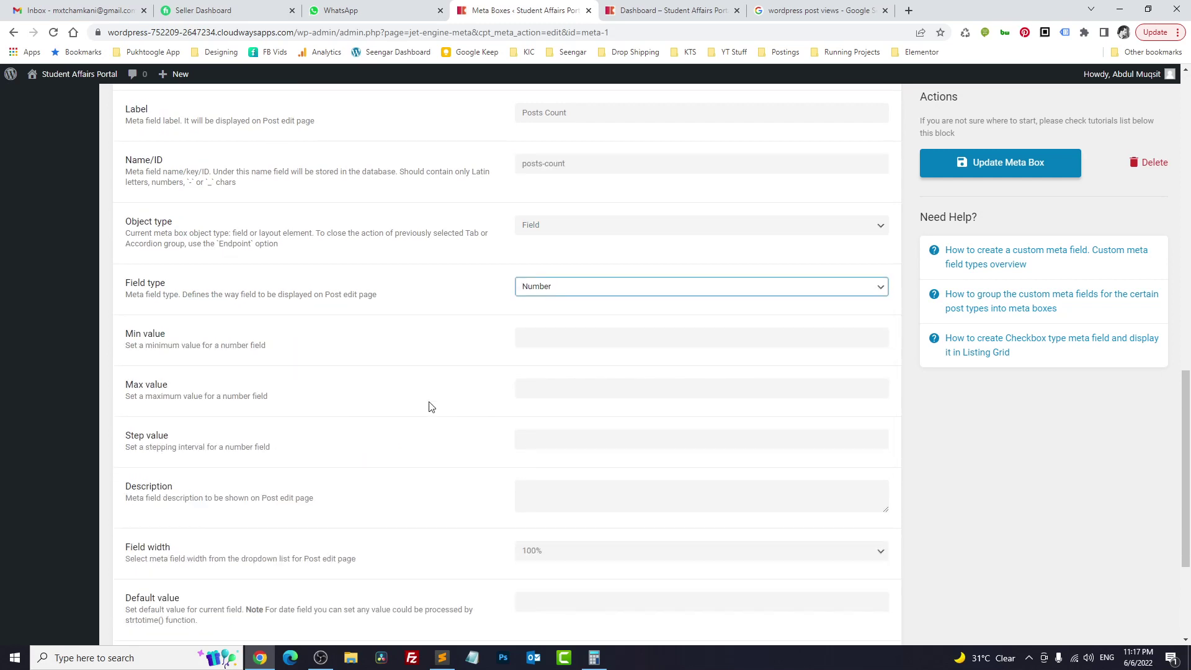
{"action": "scroll", "coordinate": [432, 406], "scroll_direction": "down", "scroll_amount": 3}
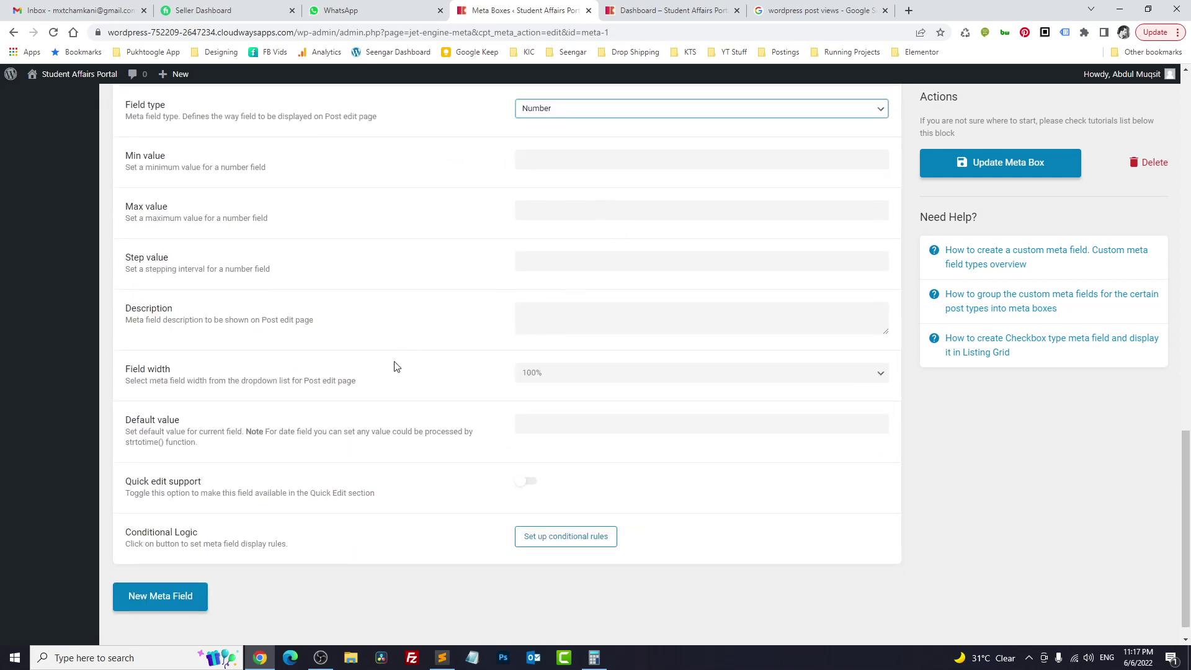
{"action": "left_click", "coordinate": [553, 424]}
{"action": "type", "text": "0"}
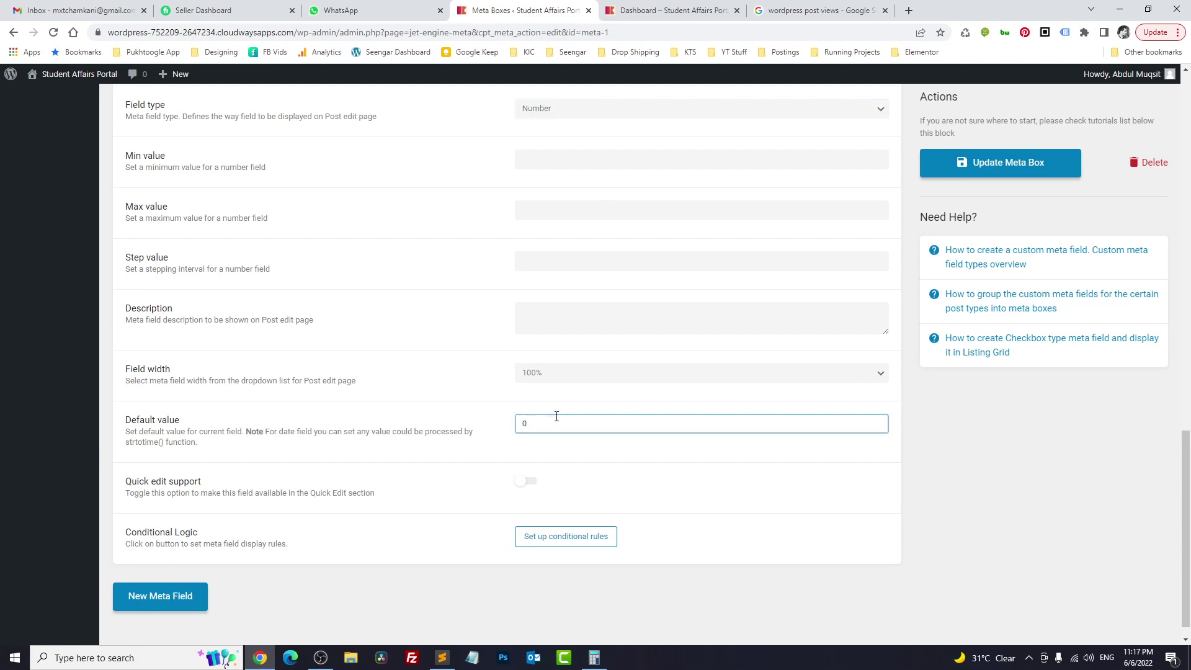
{"action": "left_click", "coordinate": [1017, 173]}
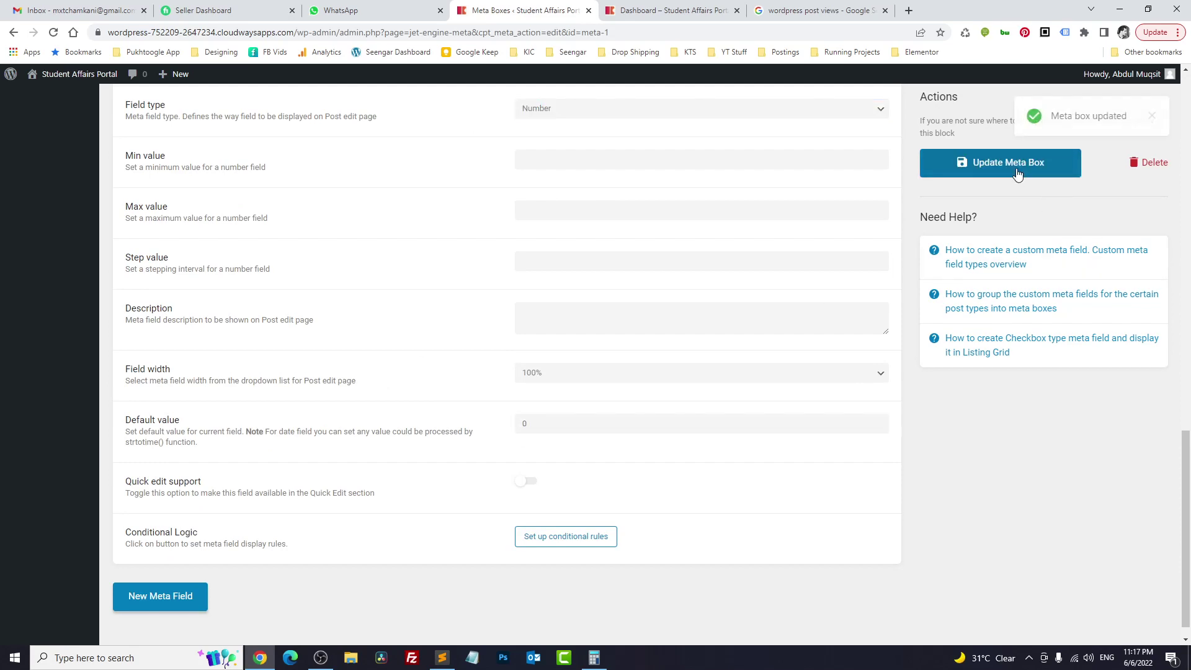
{"action": "scroll", "coordinate": [566, 345], "scroll_direction": "up", "scroll_amount": 20}
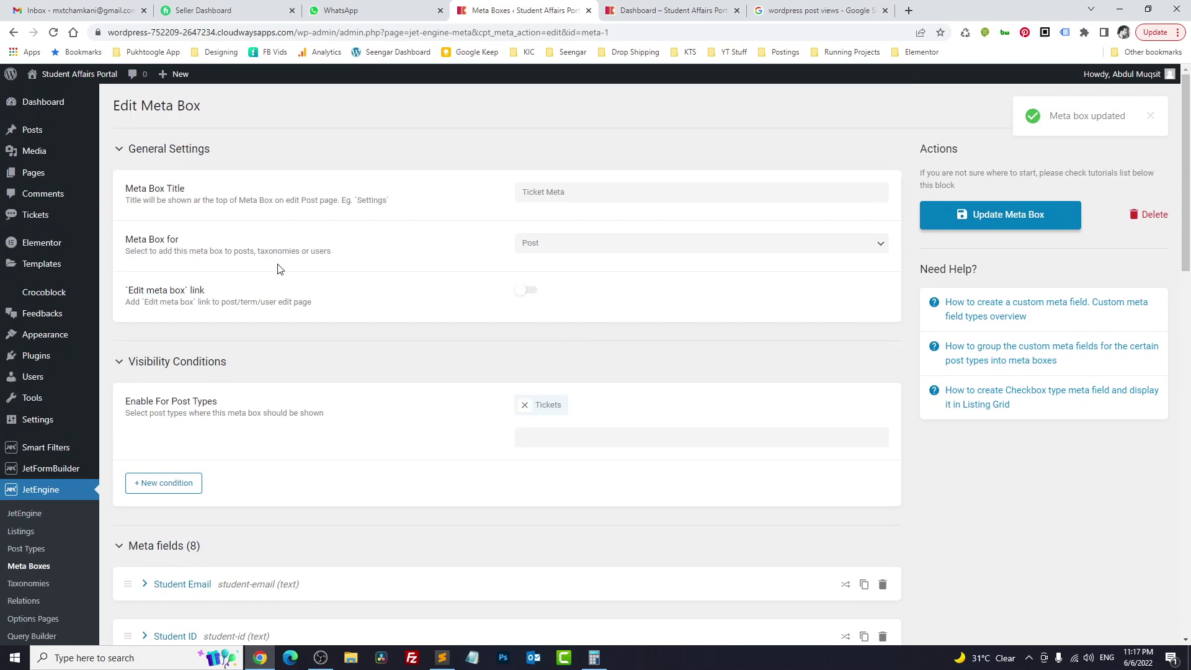
- Open the first ticket for editing and find its Posts Count field at 0
{"action": "left_click", "coordinate": [129, 222]}
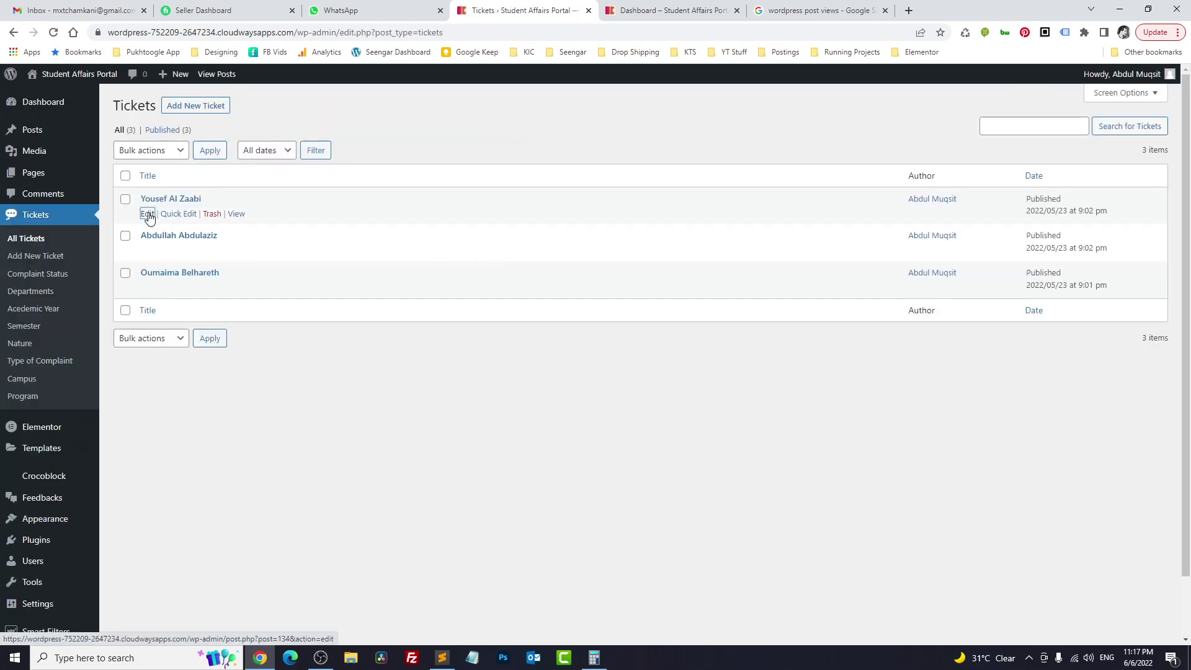
{"action": "left_click", "coordinate": [148, 214]}
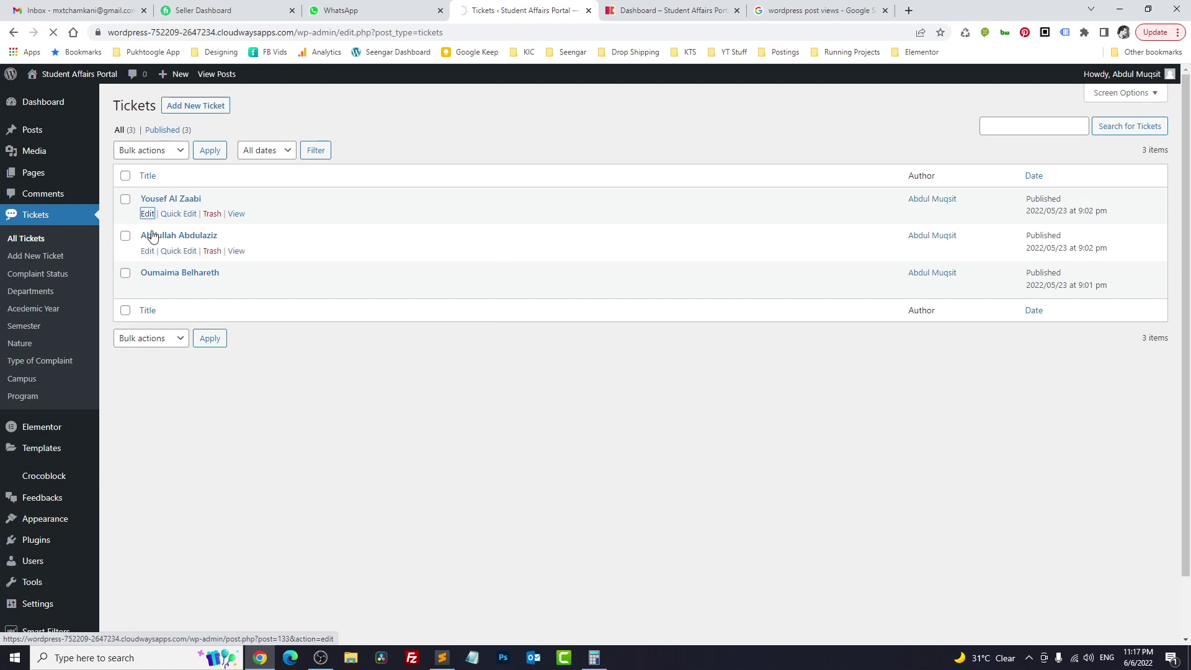
{"action": "scroll", "coordinate": [601, 289], "scroll_direction": "down", "scroll_amount": 10}
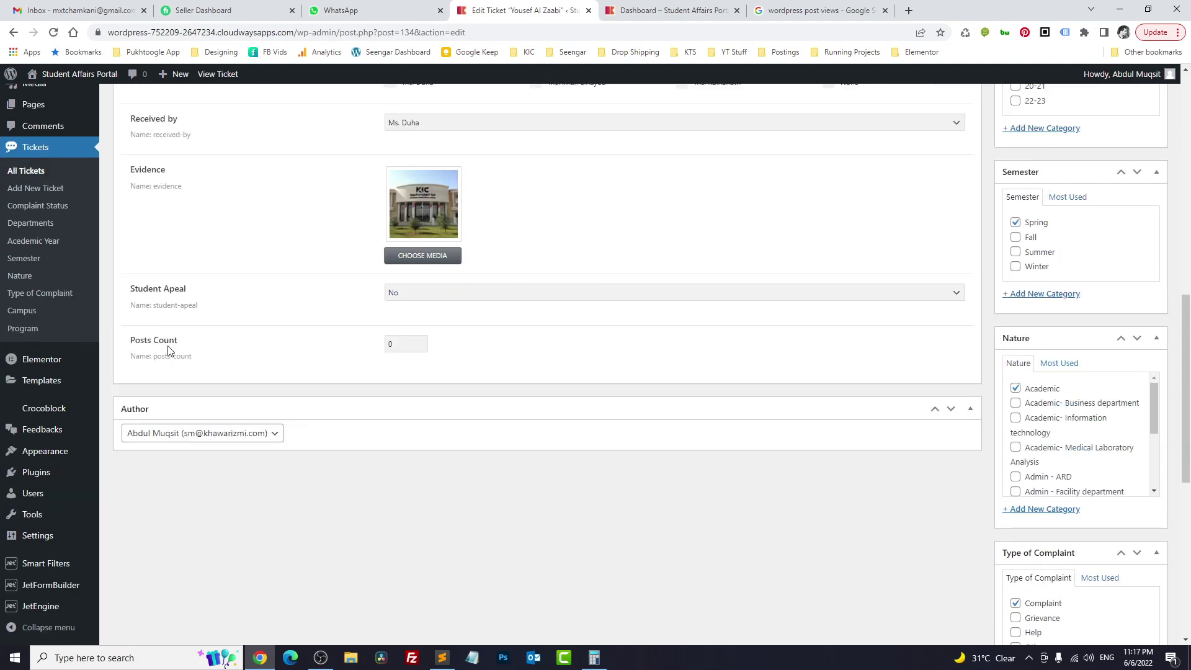
{"action": "left_click_drag", "start_coordinate": [132, 341], "coordinate": [187, 344]}
{"action": "left_click", "coordinate": [388, 344]}
- View the second ticket on the front end, then go back to the edit page and the PHP code
{"action": "left_click", "coordinate": [664, 10]}
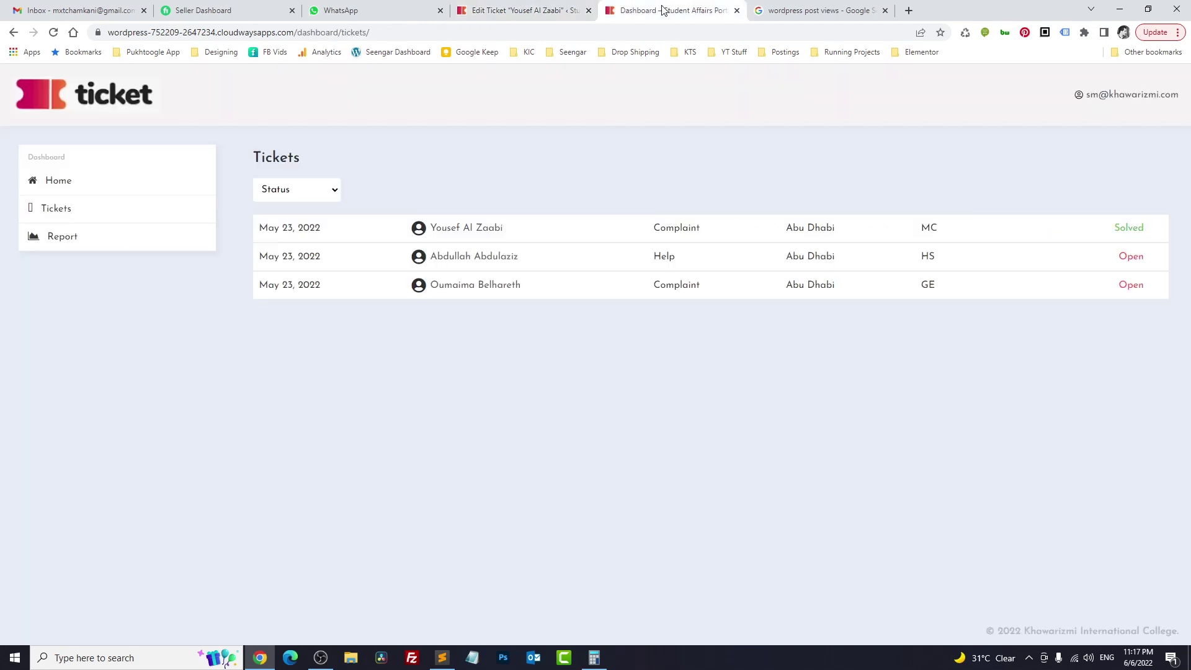
{"action": "left_click", "coordinate": [484, 259]}
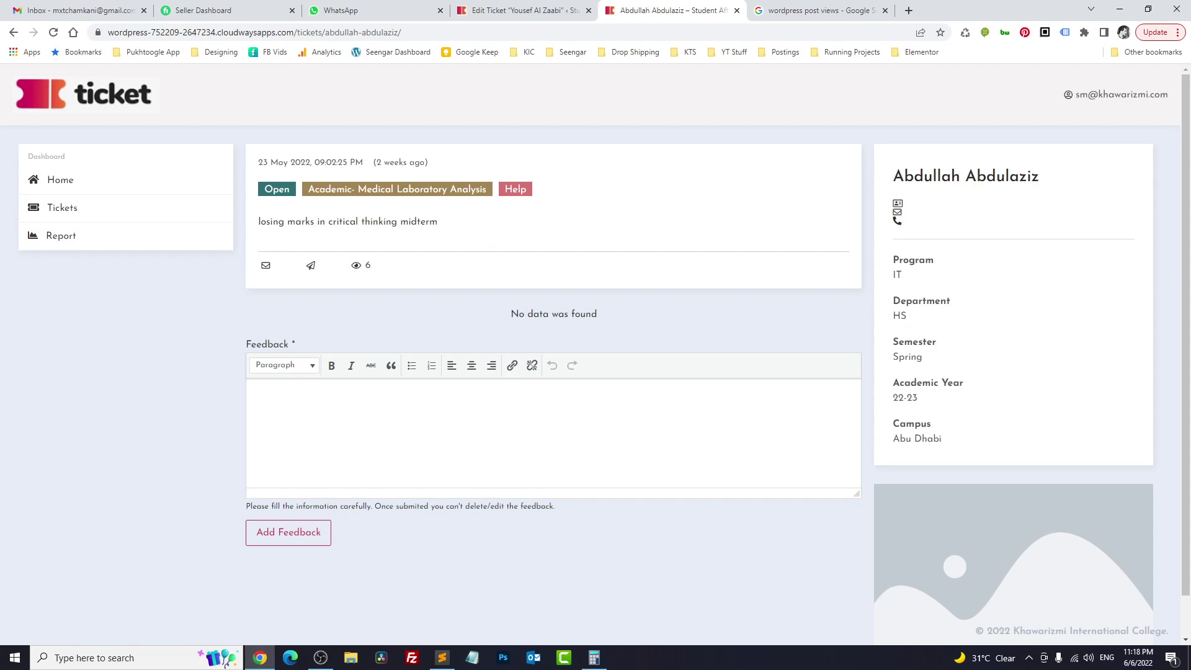
{"action": "key", "text": "ctrl+shift+Tab"}
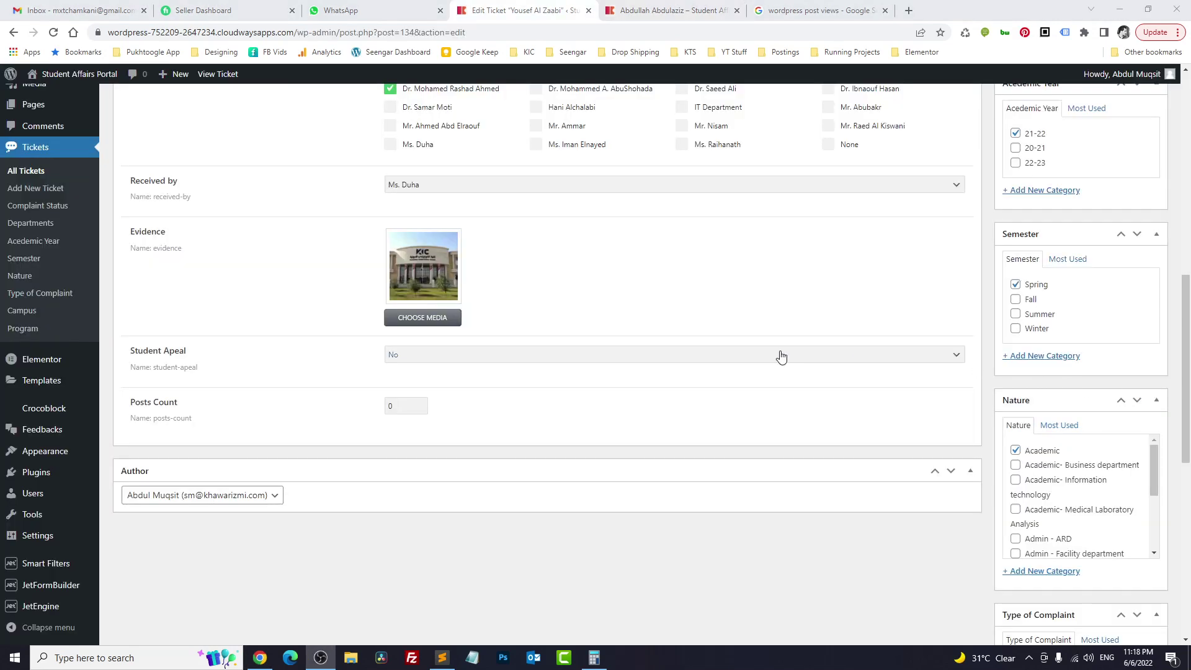
{"action": "left_click", "coordinate": [443, 664]}
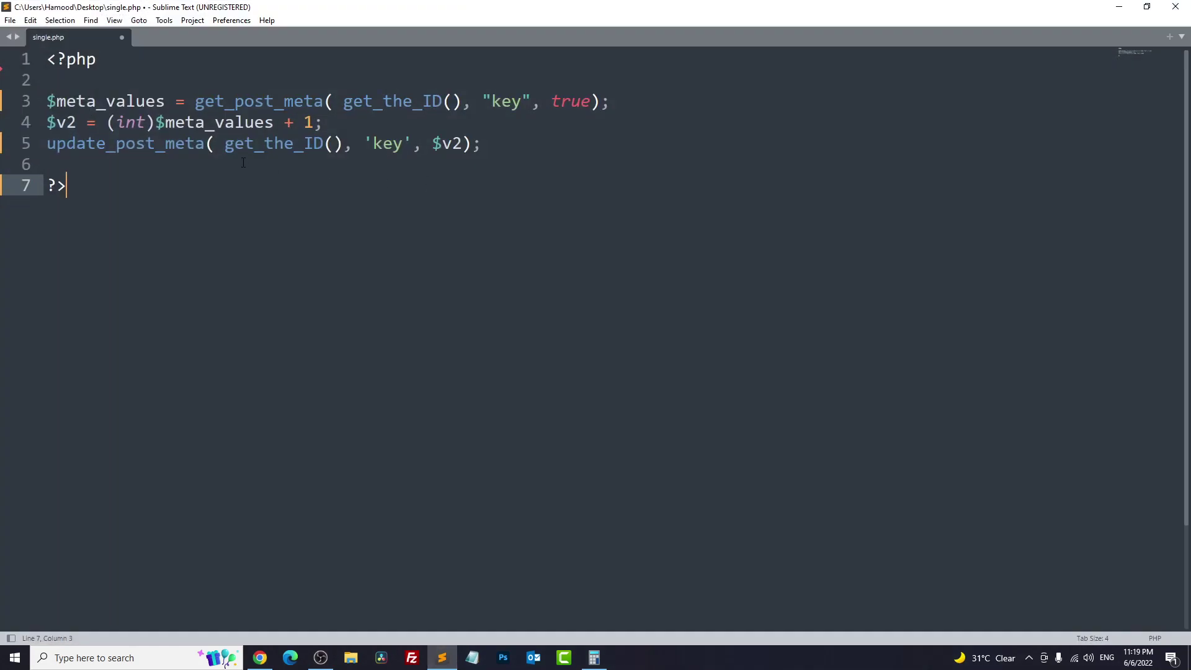
- Review line 3's $meta_values = get_post_meta(get_the_ID(), key) call, then select the Posts Count field name
{"action": "left_click_drag", "start_coordinate": [168, 104], "coordinate": [48, 106]}
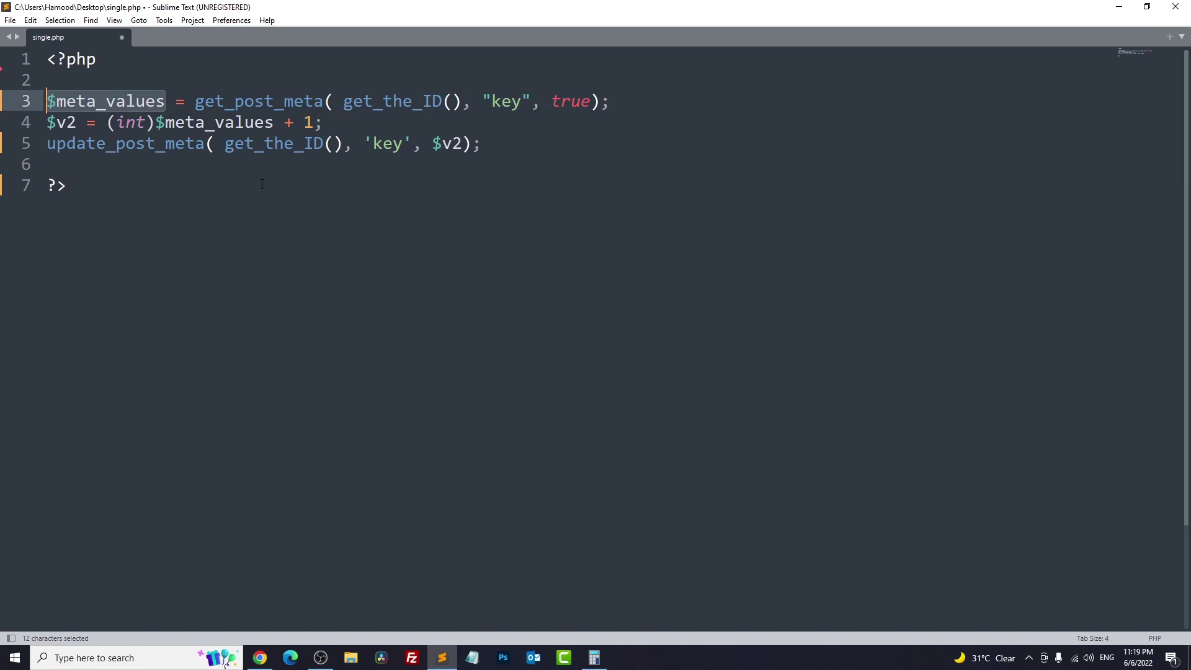
{"action": "left_click_drag", "start_coordinate": [195, 101], "coordinate": [313, 101]}
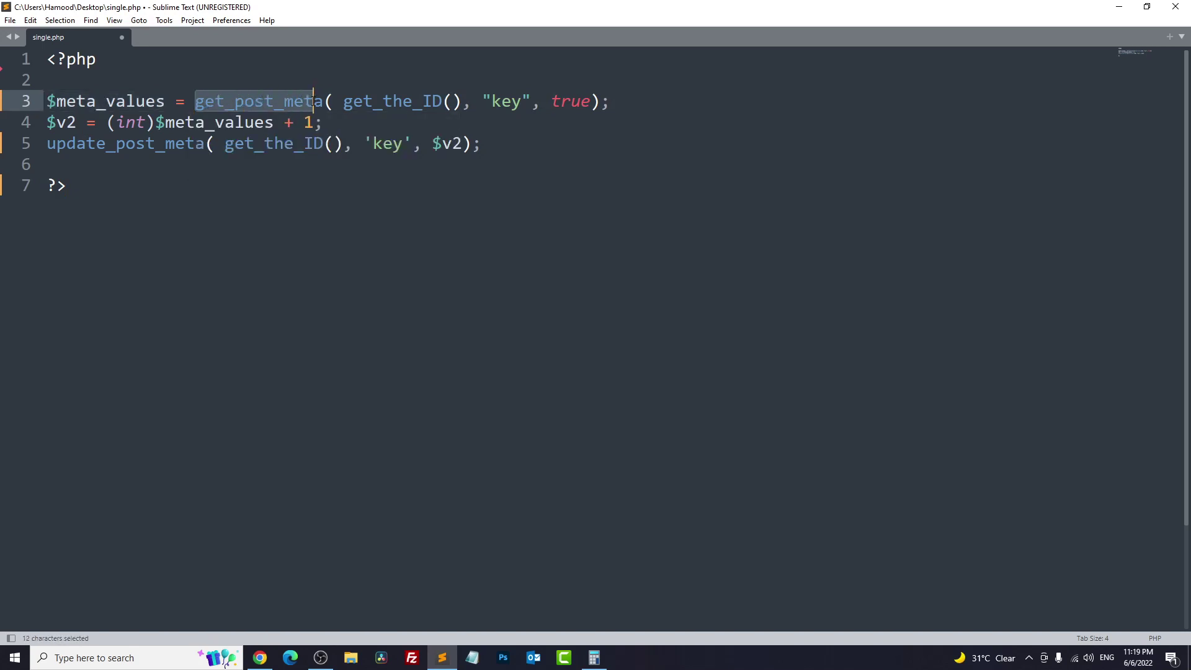
{"action": "left_click", "coordinate": [322, 216]}
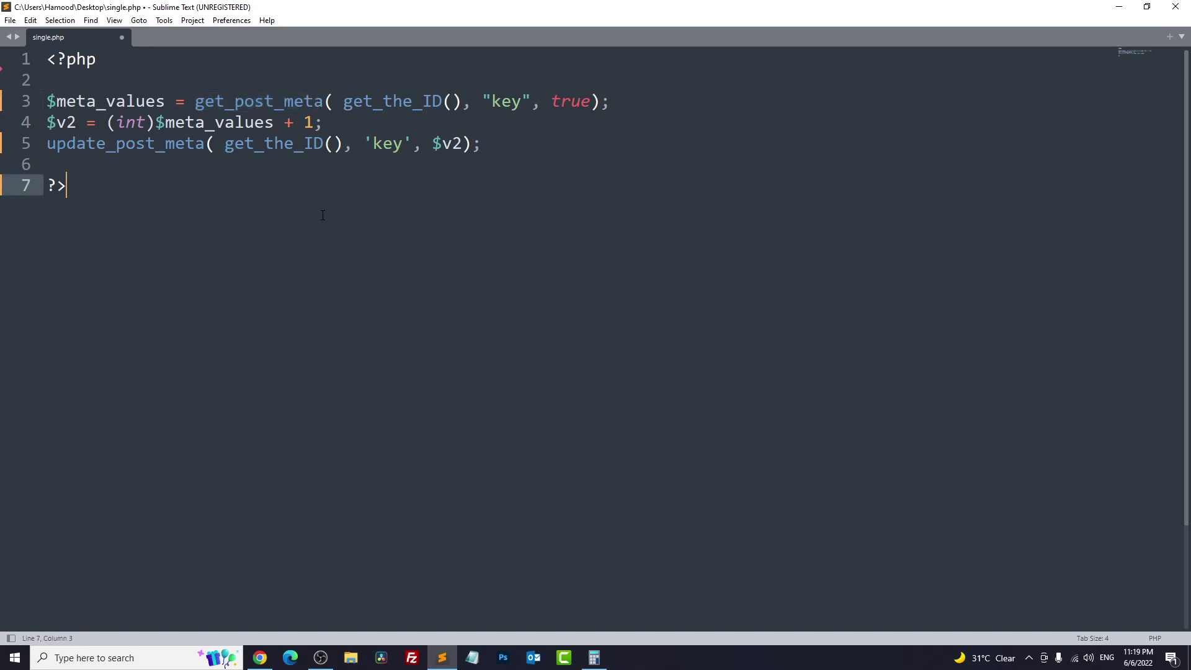
{"action": "left_click_drag", "start_coordinate": [343, 101], "coordinate": [462, 101]}
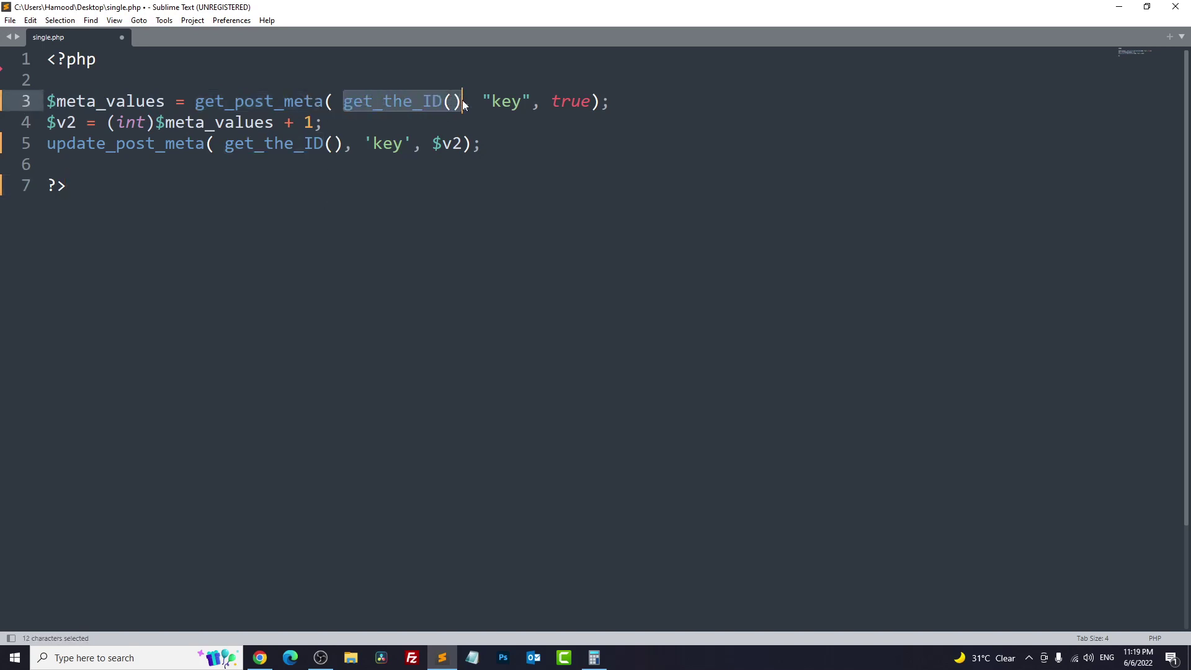
{"action": "key", "text": "Down"}
{"action": "left_click_drag", "start_coordinate": [492, 102], "coordinate": [522, 101]}
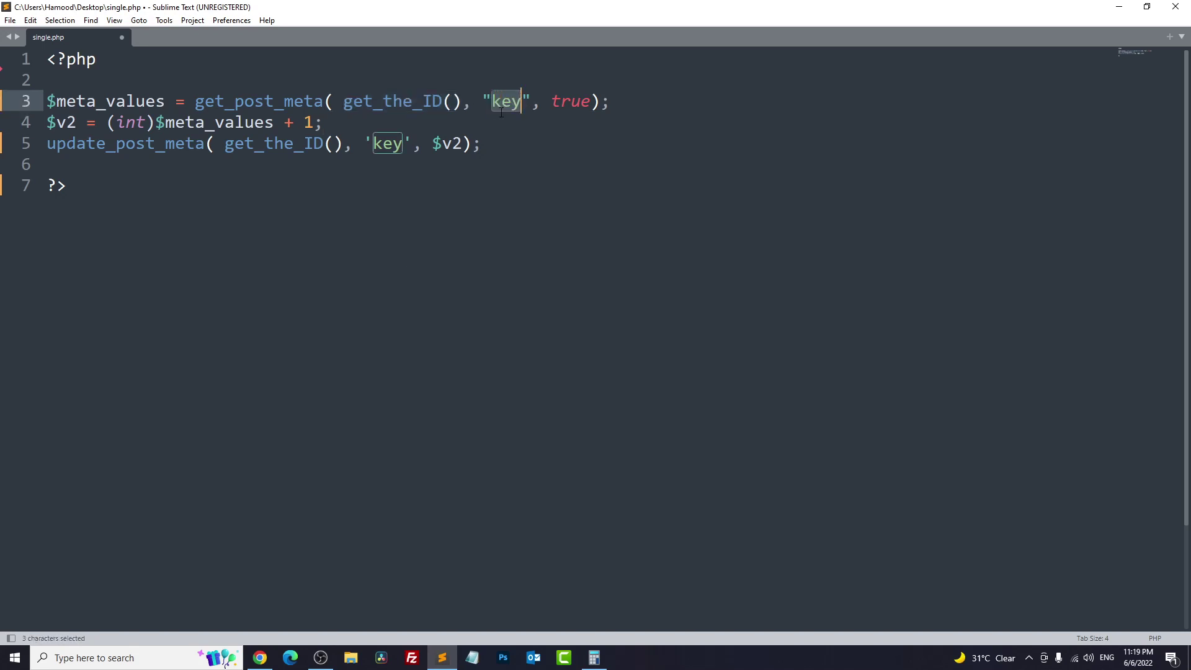
{"action": "left_click", "coordinate": [260, 658]}
{"action": "left_click_drag", "start_coordinate": [154, 419], "coordinate": [198, 424]}
- Copy the posts-count field name and paste it over 'key' on line 3
{"action": "right_click", "coordinate": [198, 423]}
{"action": "left_click", "coordinate": [200, 427]}
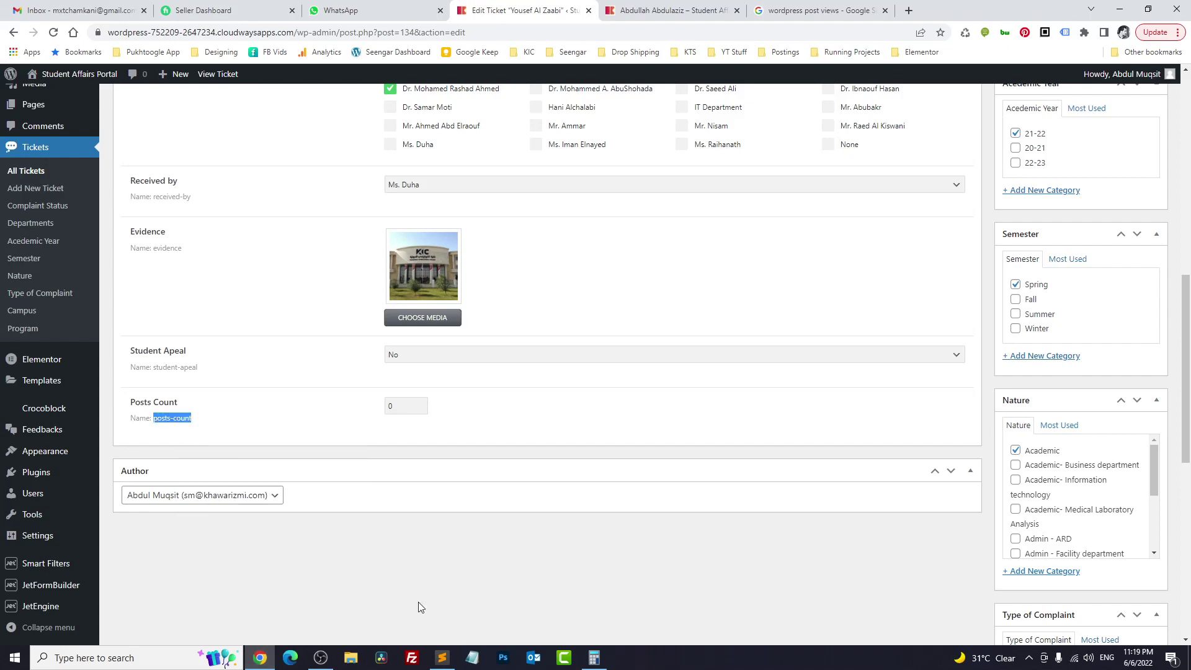
{"action": "left_click", "coordinate": [440, 666]}
{"action": "key", "text": "ctrl+v"}
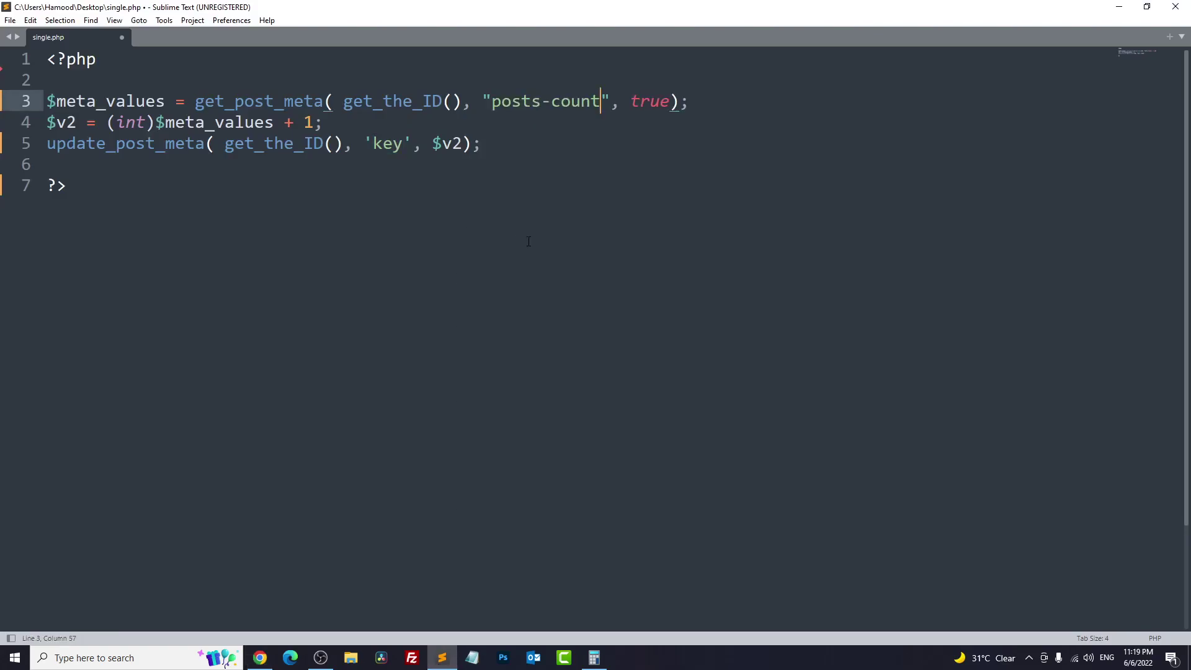
{"action": "left_click_drag", "start_coordinate": [630, 100], "coordinate": [672, 102]}
{"action": "key", "text": "Down"}
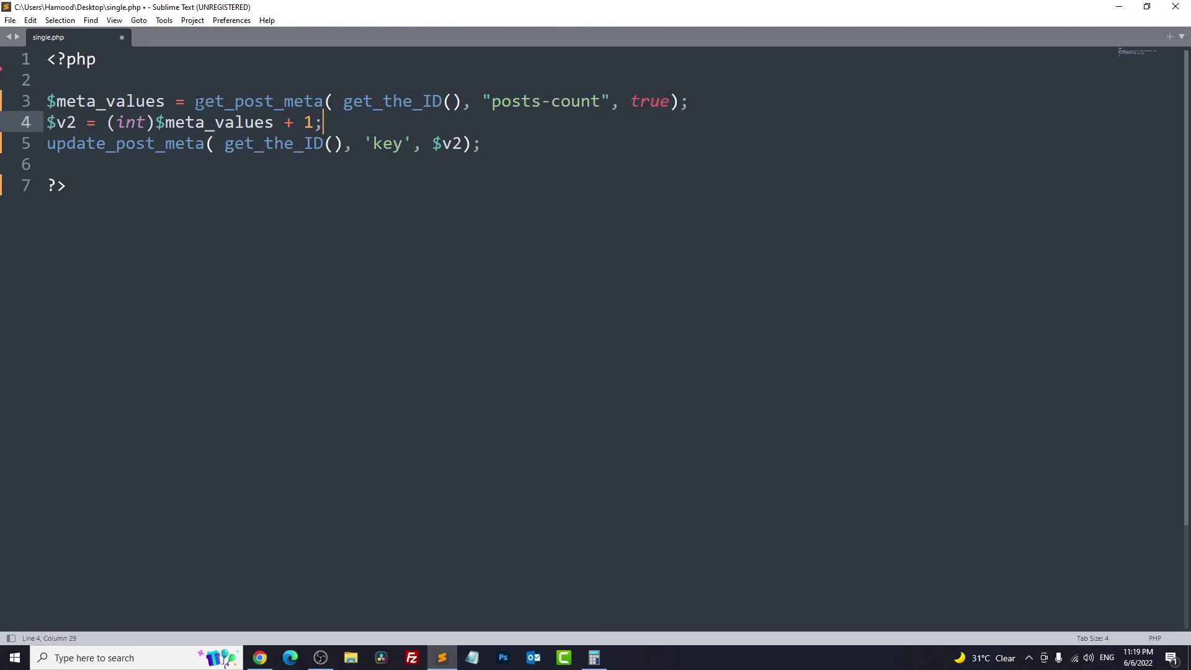
{"action": "mouse_move", "coordinate": [197, 101]}
{"action": "double_click", "coordinate": [634, 101]}
{"action": "left_click", "coordinate": [571, 156]}
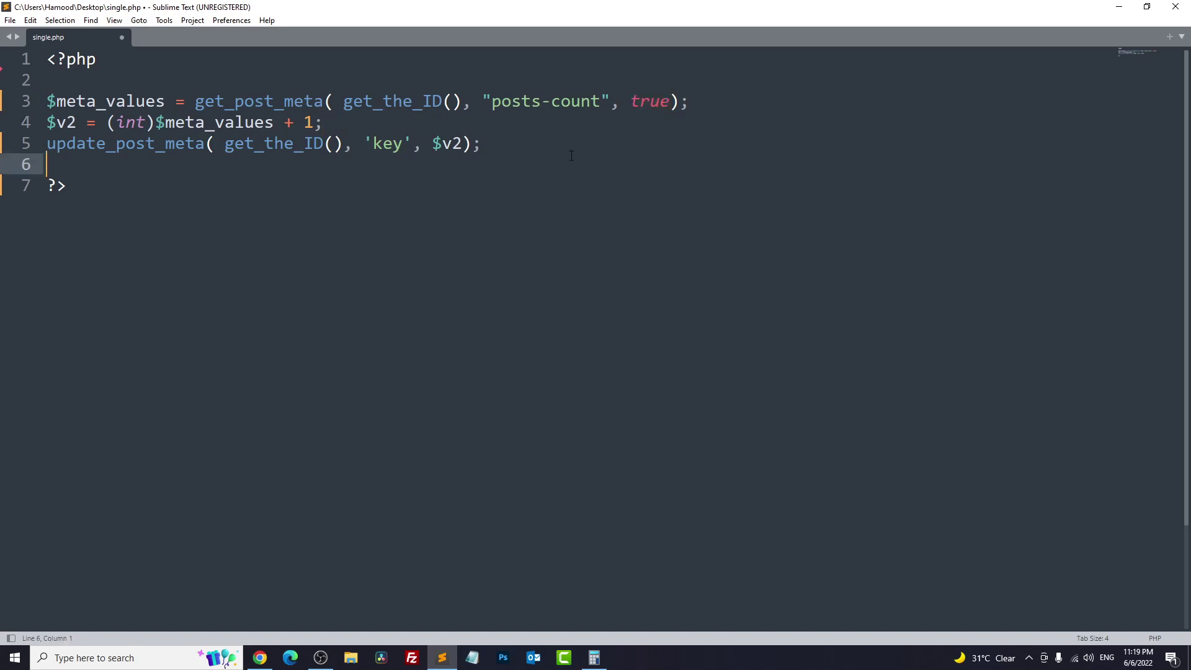
- Insert a temporary comment line above the $v2 line, edit it to '//12345', then delete it
{"action": "left_click", "coordinate": [56, 123]}
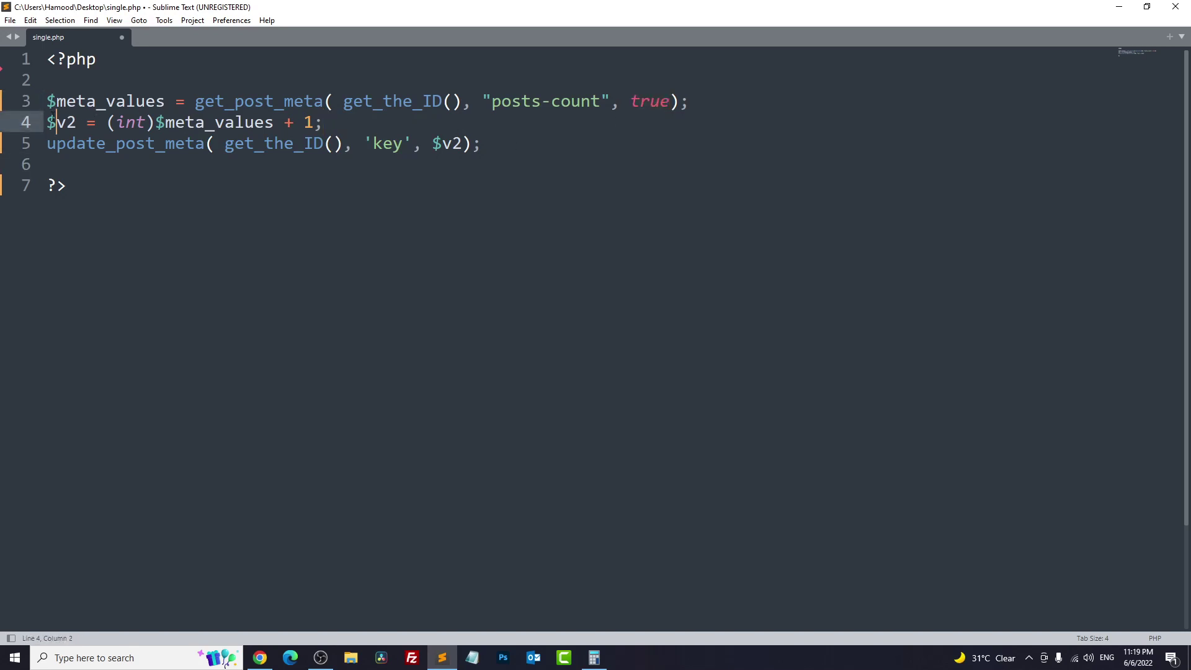
{"action": "key", "text": "Left"}
{"action": "key", "text": "Return"}
{"action": "key", "text": "Up"}
{"action": "type", "text": "//0"}
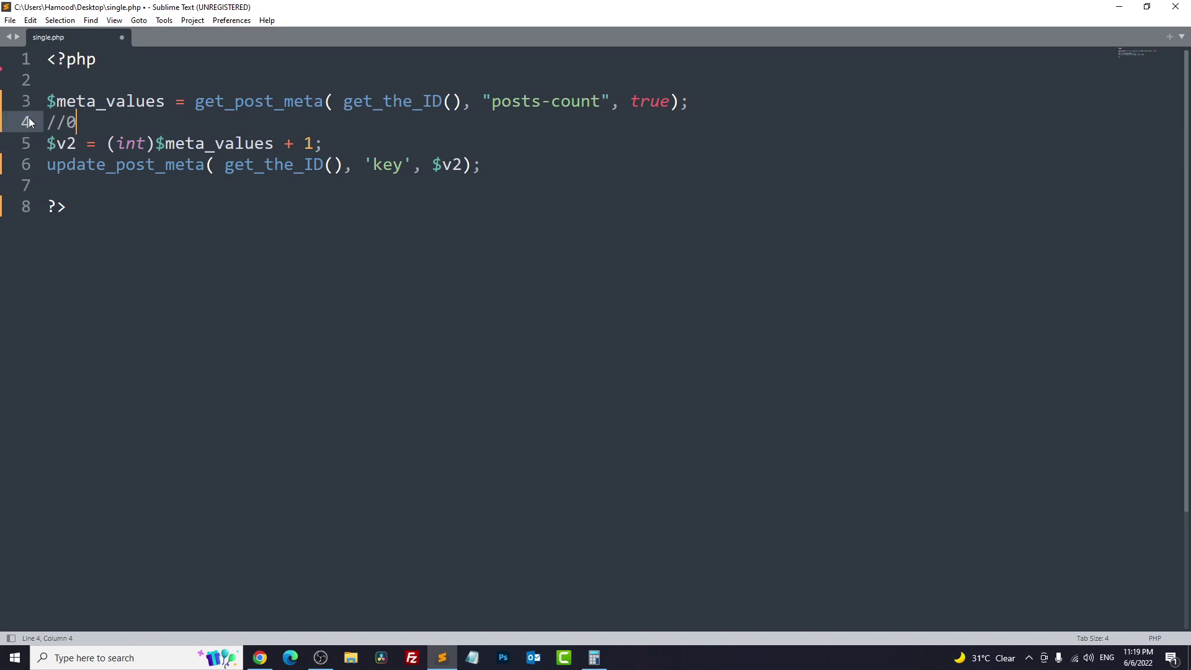
{"action": "left_click_drag", "start_coordinate": [76, 143], "coordinate": [57, 144]}
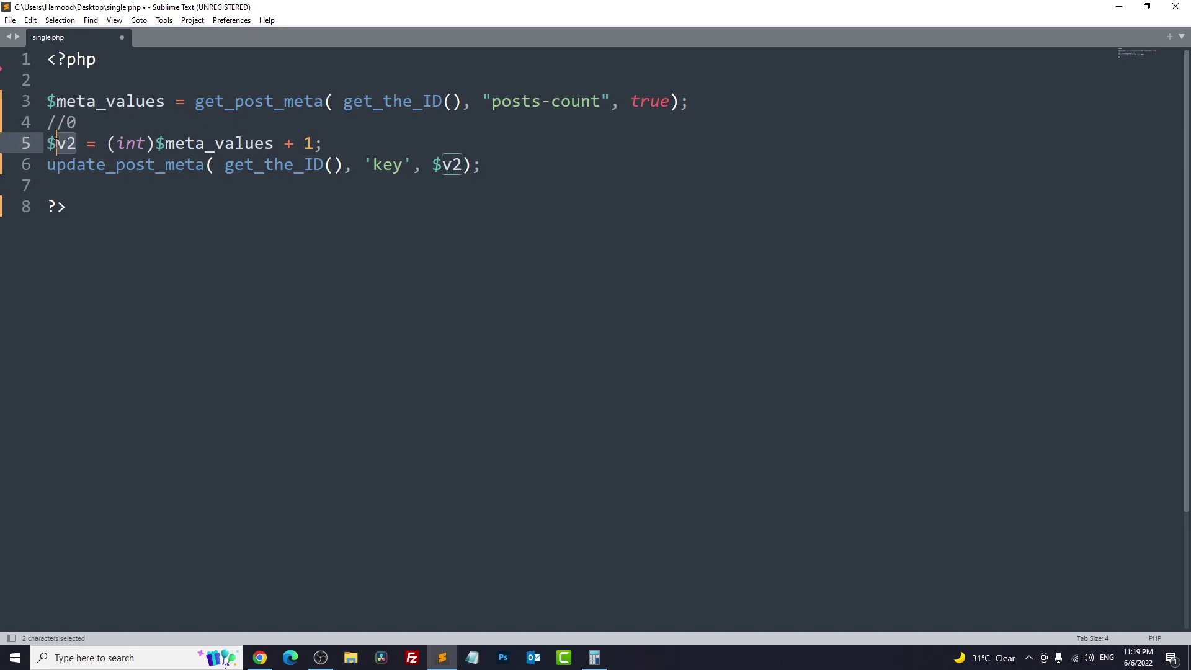
{"action": "left_click", "coordinate": [67, 143]}
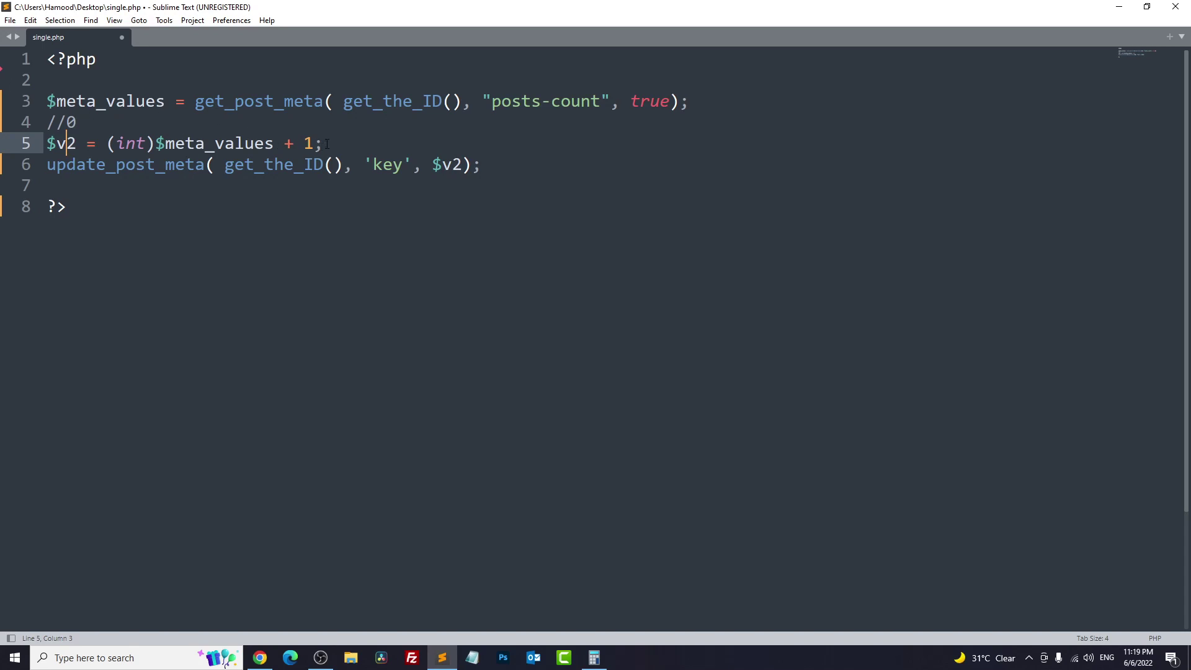
{"action": "left_click", "coordinate": [81, 122]}
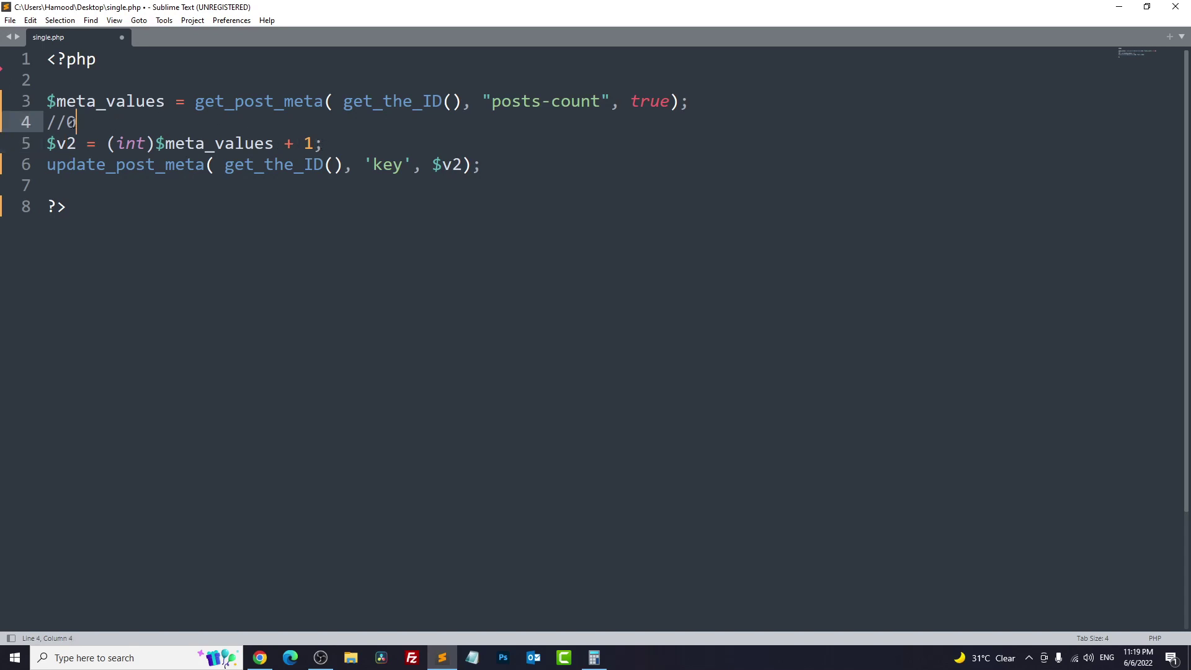
{"action": "key", "text": "BackSpace"}
{"action": "type", "text": "12345"}
{"action": "key", "text": "shift+Home"}
{"action": "key", "text": "BackSpace"}
{"action": "key", "text": "Delete"}
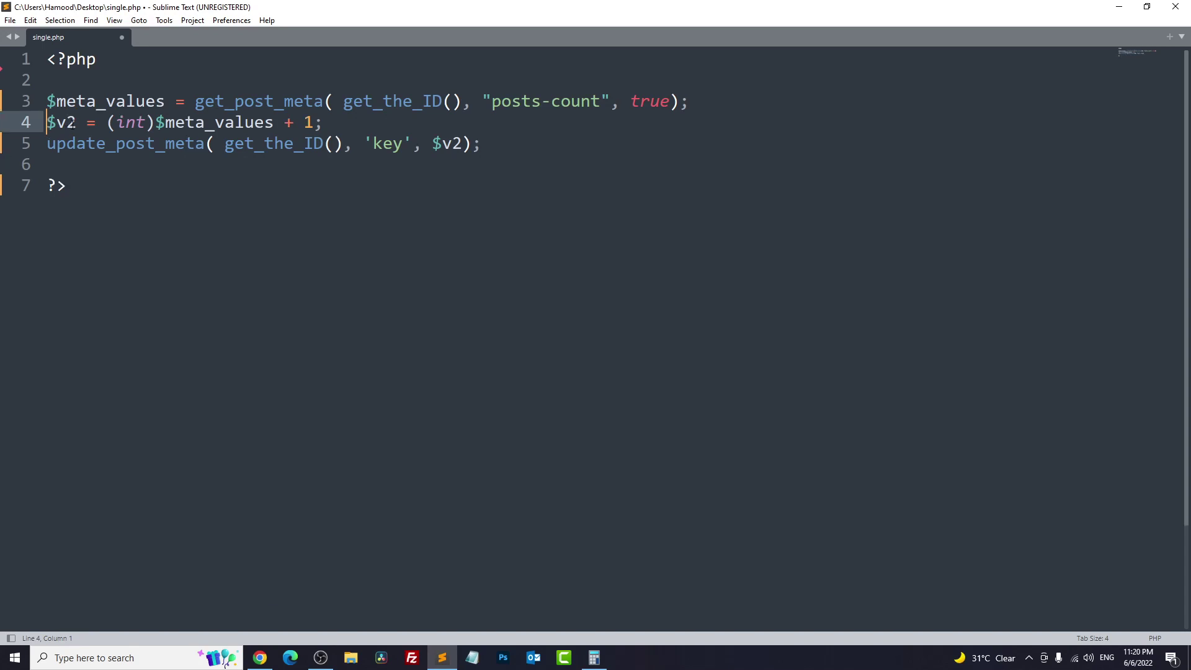
- Replace the 'key' placeholder on line 5 with posts-count as well
{"action": "mouse_move", "coordinate": [49, 149]}
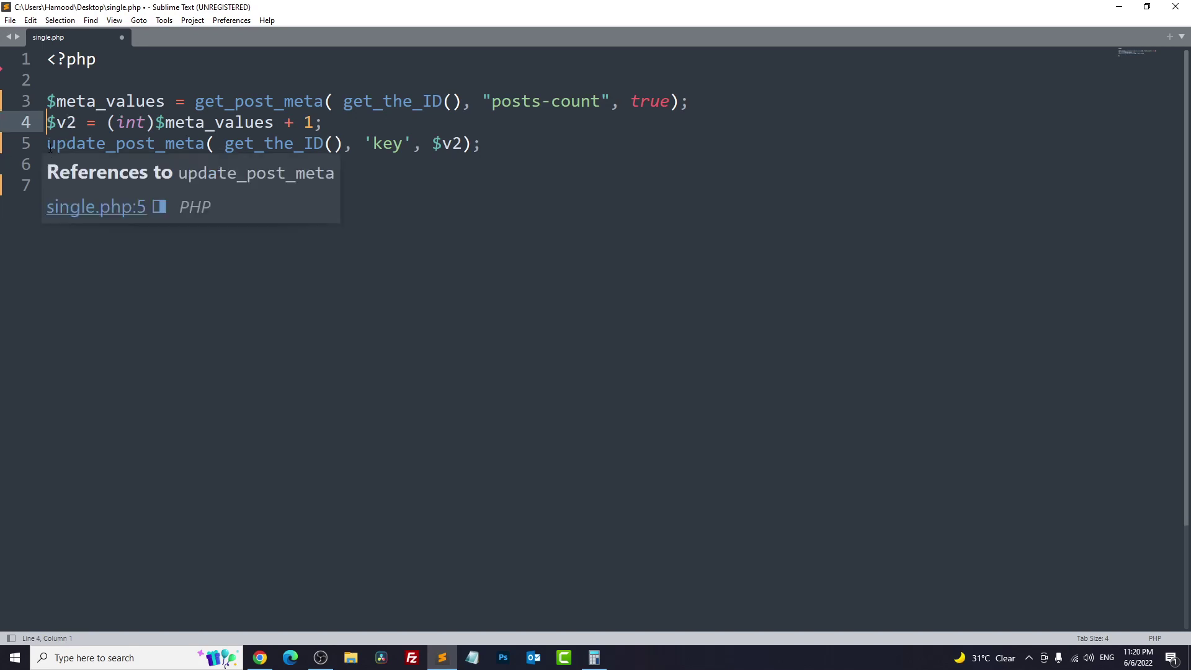
{"action": "left_click_drag", "start_coordinate": [227, 150], "coordinate": [345, 153]}
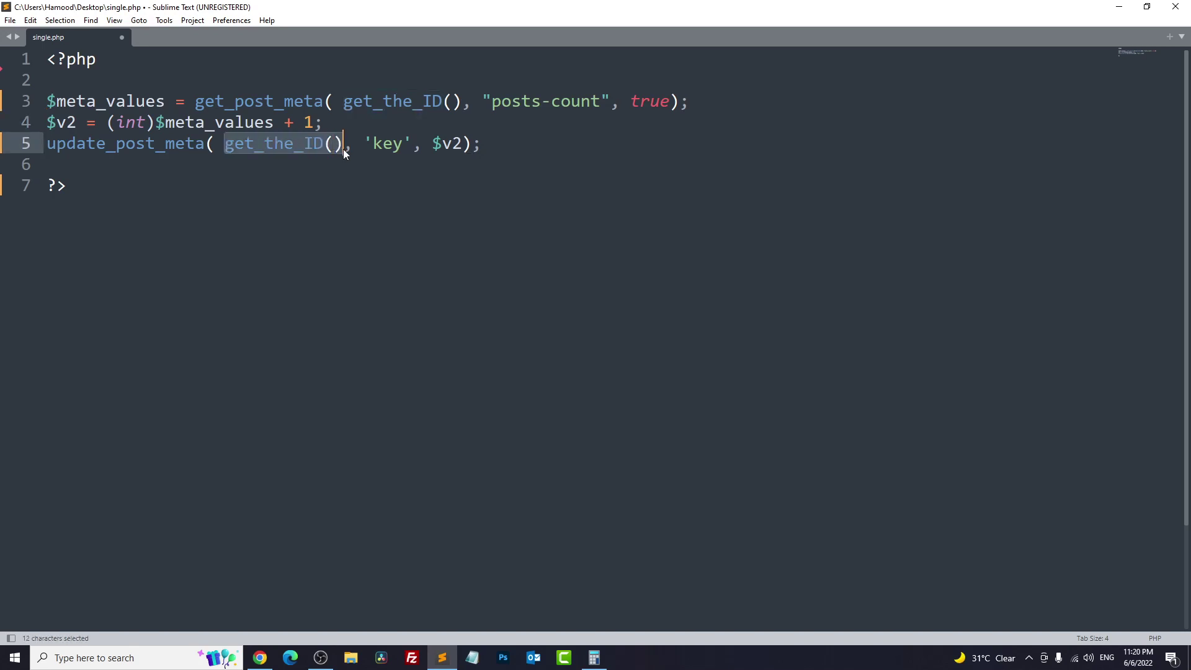
{"action": "left_click_drag", "start_coordinate": [492, 104], "coordinate": [600, 102]}
{"action": "key", "text": "ctrl+c"}
{"action": "double_click", "coordinate": [394, 143]}
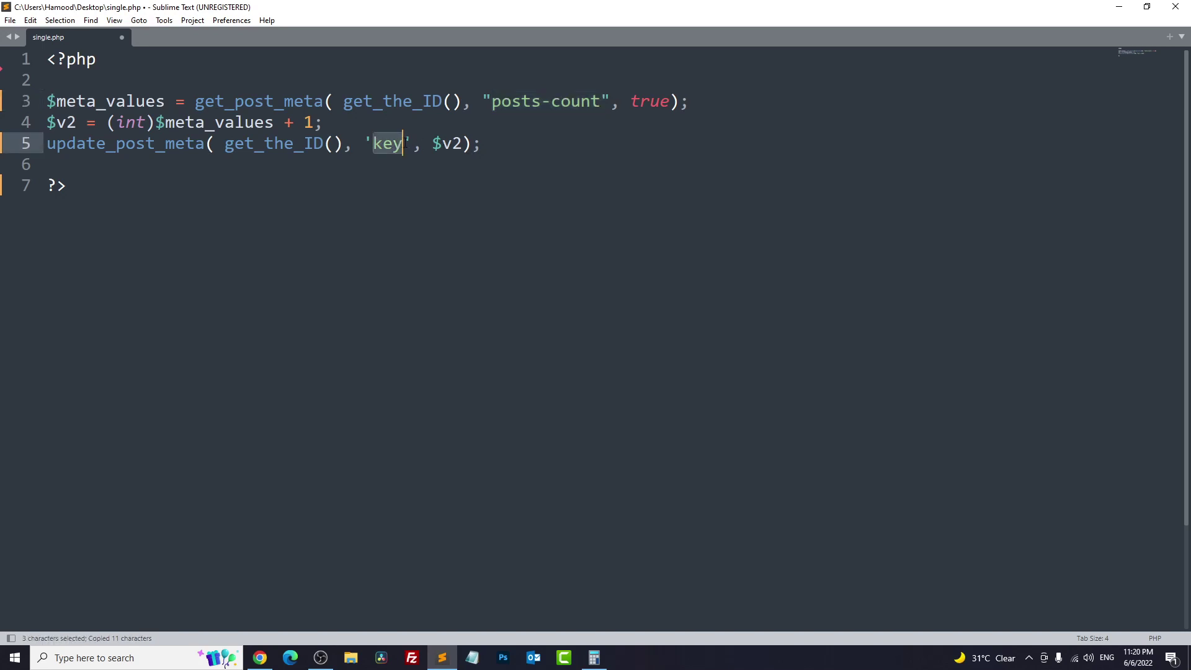
{"action": "key", "text": "ctrl+v"}
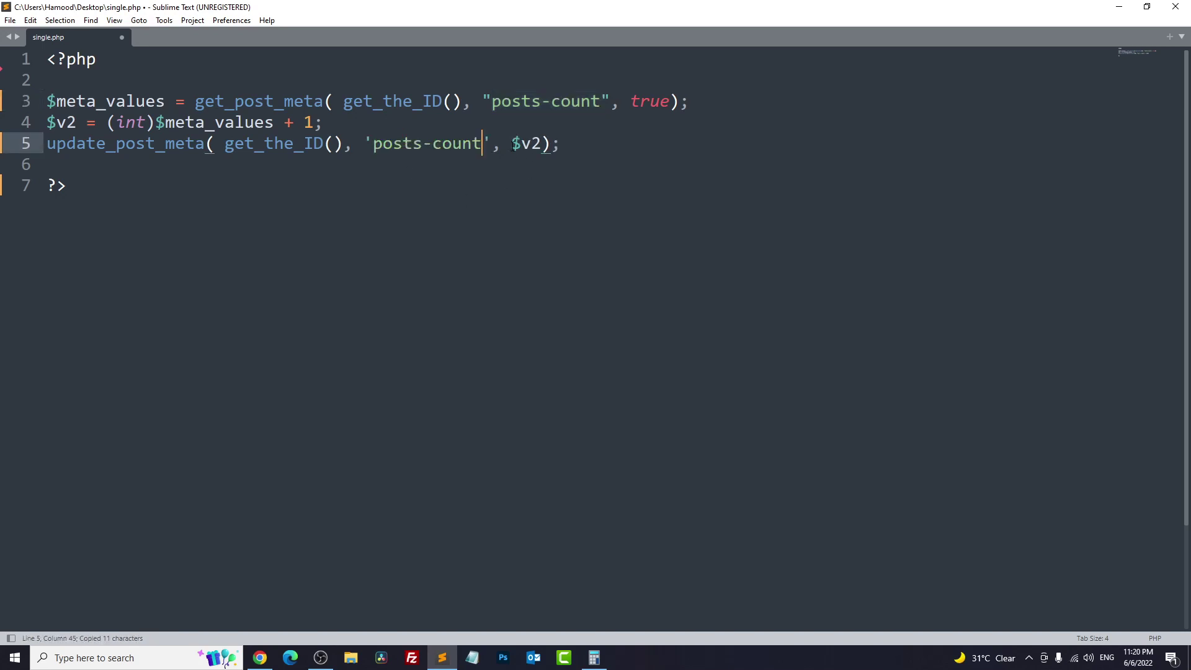
{"action": "left_click_drag", "start_coordinate": [372, 143], "coordinate": [541, 144]}
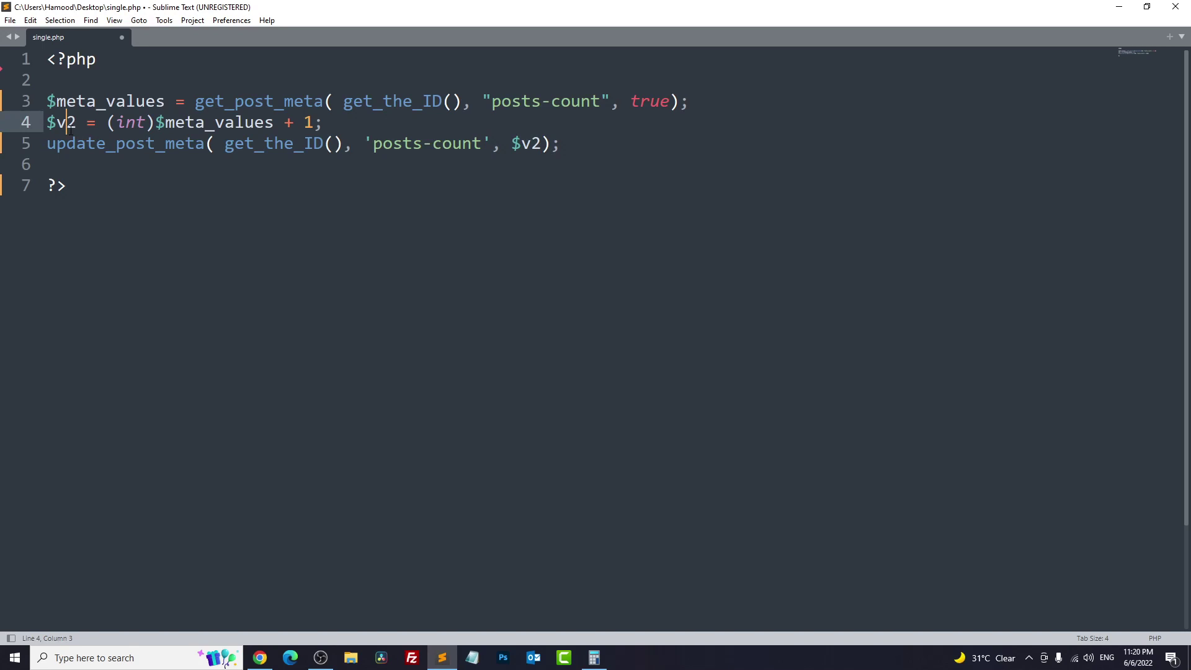
{"action": "left_click", "coordinate": [316, 204]}
- Copy the three counter code lines (lines 3–5)
{"action": "left_click_drag", "start_coordinate": [561, 144], "coordinate": [36, 106]}
{"action": "key", "text": "ctrl+c"}
{"action": "left_click", "coordinate": [438, 657]}
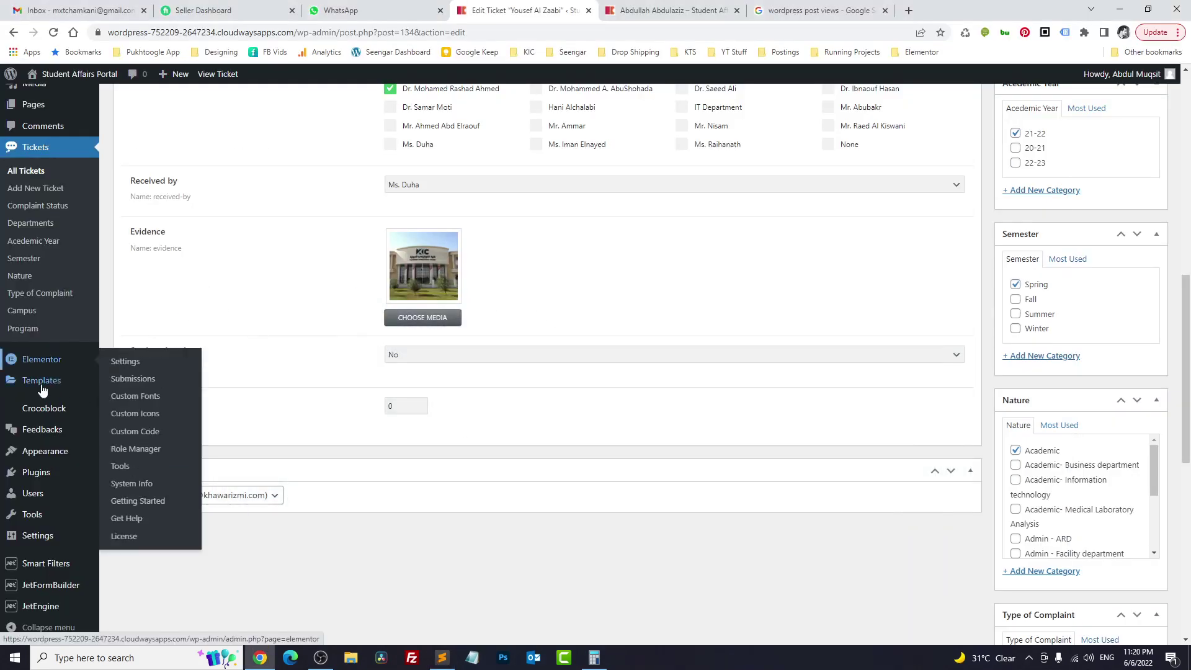
- Paste the counter code inside the enqueue function of functions.php, indent it, and update the file
{"action": "mouse_move", "coordinate": [36, 456]}
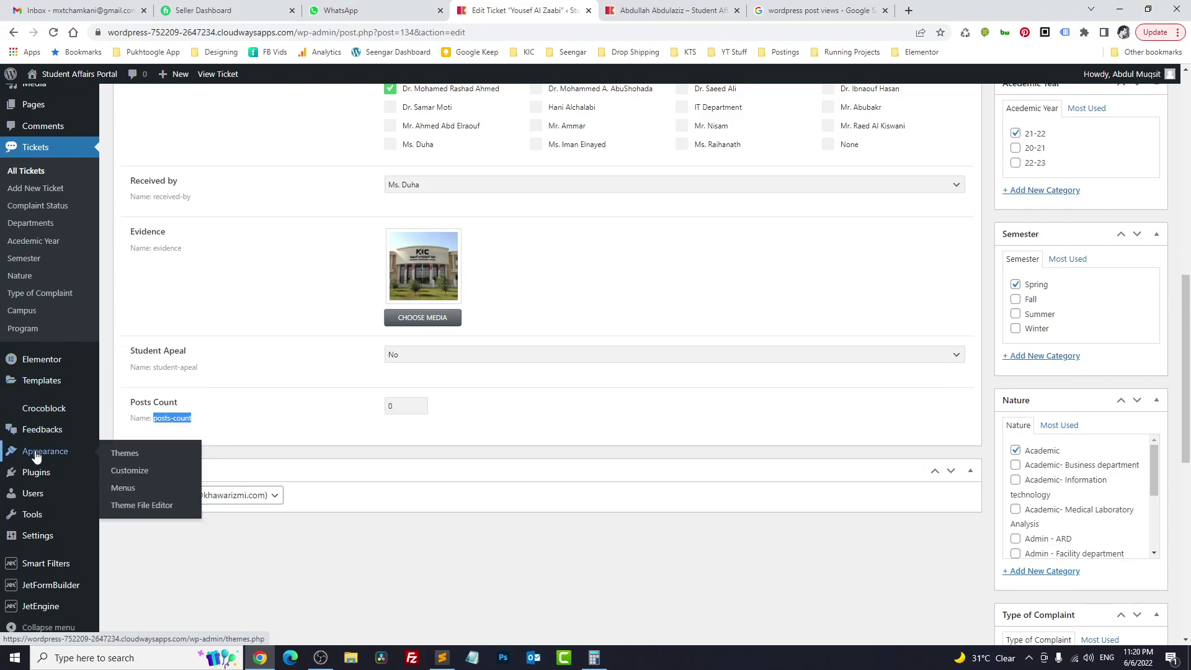
{"action": "left_click", "coordinate": [165, 506]}
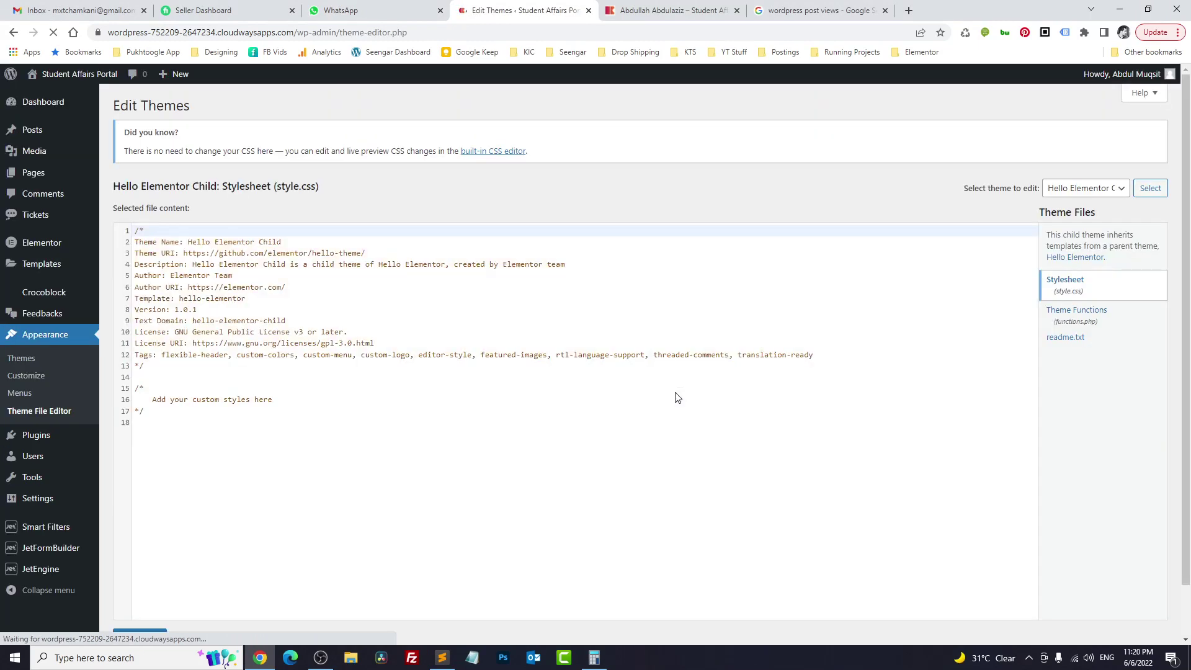
{"action": "left_click", "coordinate": [1072, 315]}
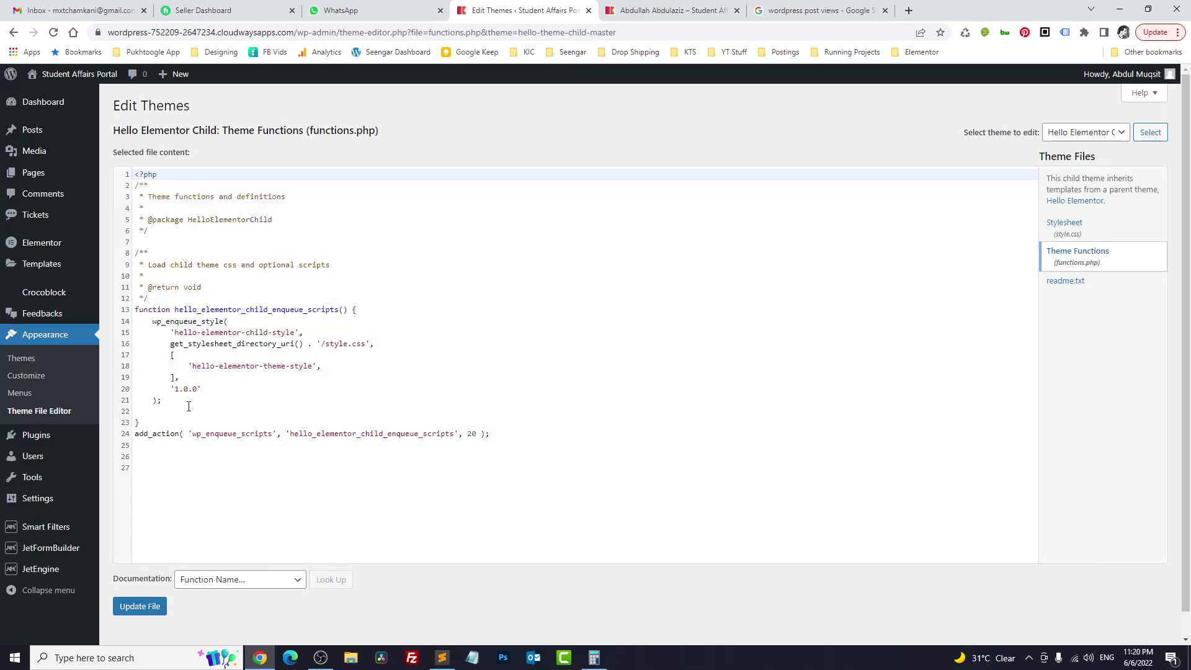
{"action": "left_click", "coordinate": [189, 406]}
{"action": "key", "text": "Return"}
{"action": "key", "text": "ctrl+v"}
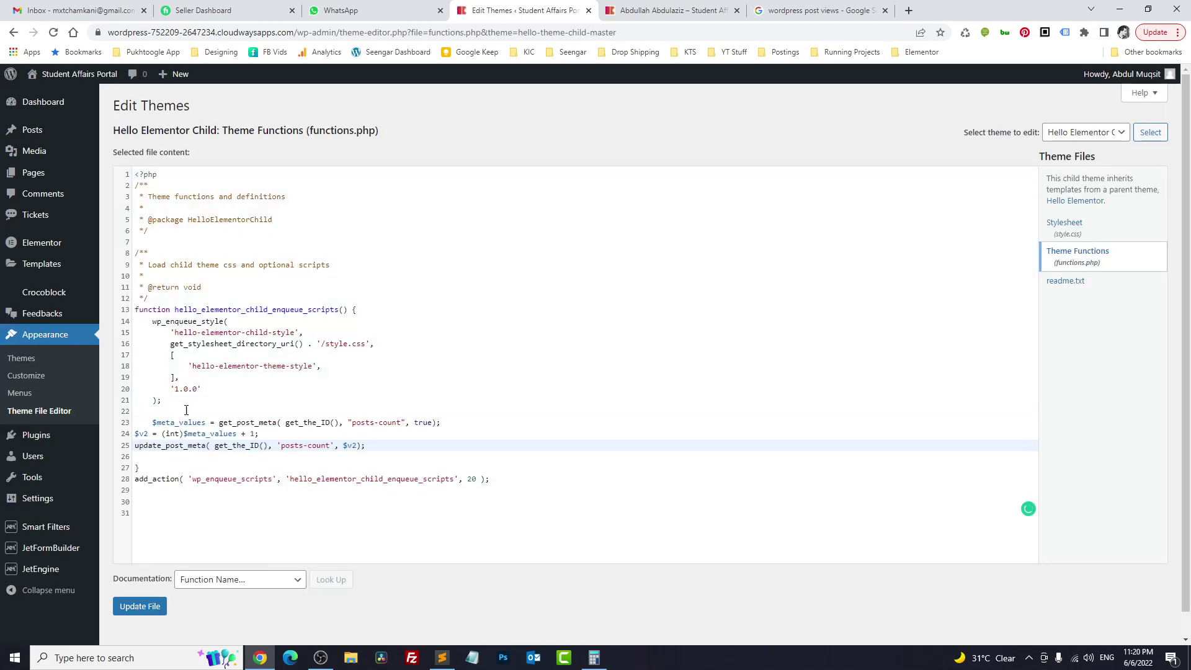
{"action": "left_click_drag", "start_coordinate": [371, 451], "coordinate": [134, 433]}
{"action": "key", "text": "Tab"}
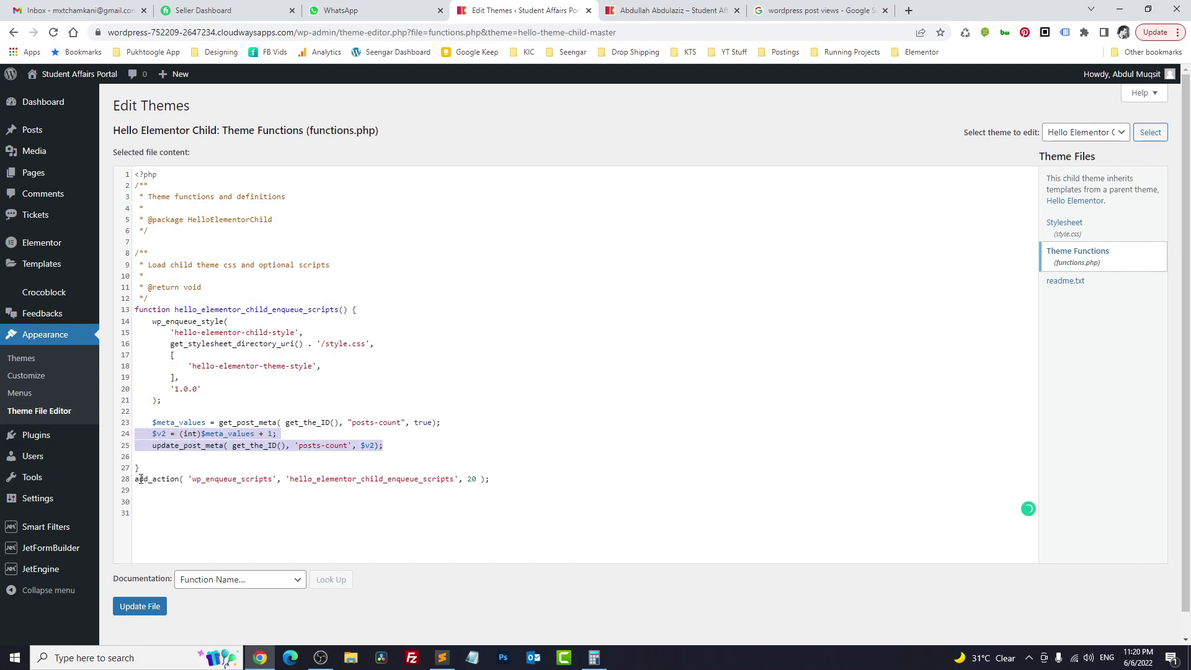
{"action": "left_click", "coordinate": [123, 611]}
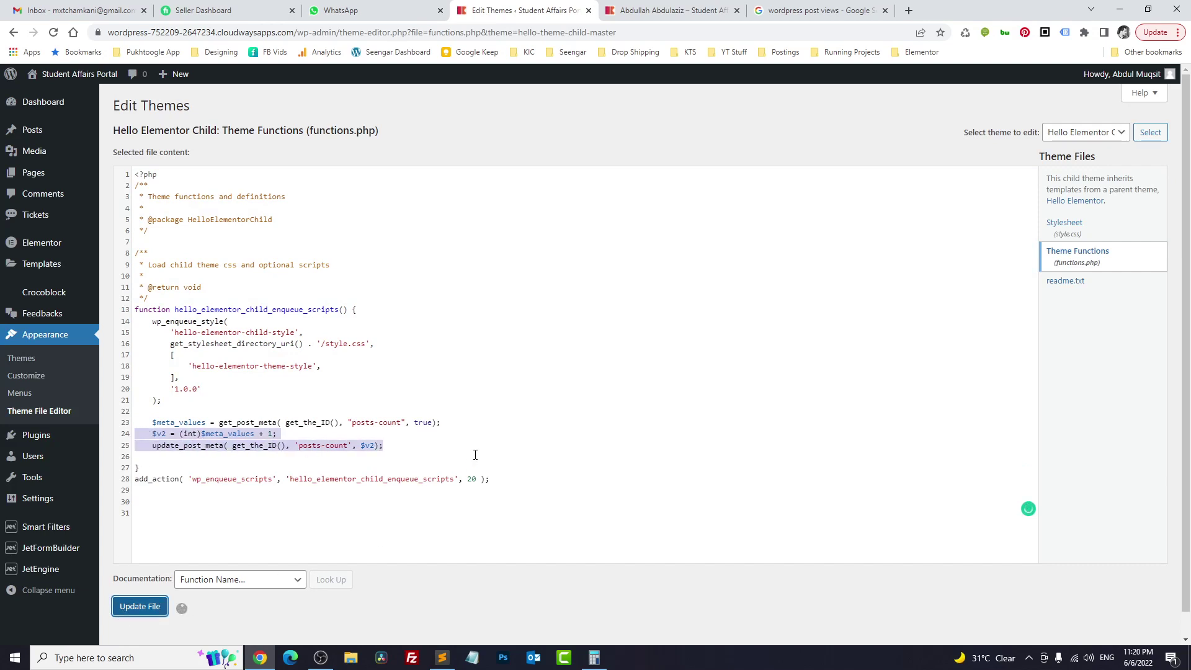
- Reload the front-end ticket page twice to trigger the counter, then go to All Tickets
{"action": "left_click", "coordinate": [620, 11]}
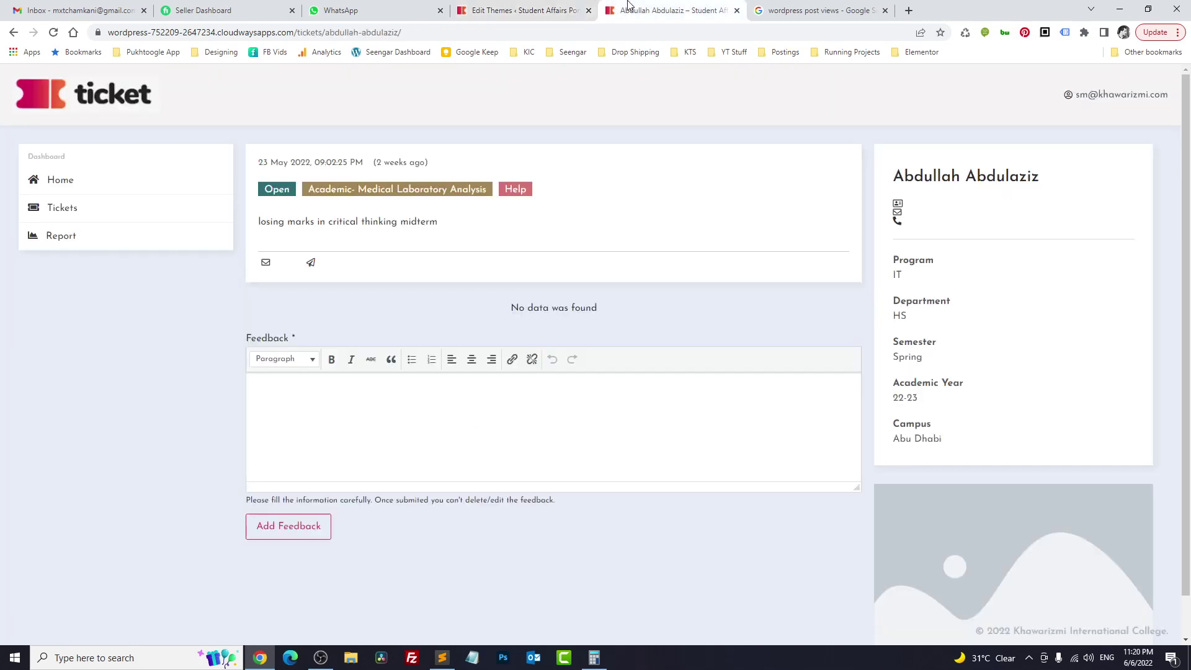
{"action": "left_click", "coordinate": [54, 32]}
{"action": "left_click", "coordinate": [54, 34]}
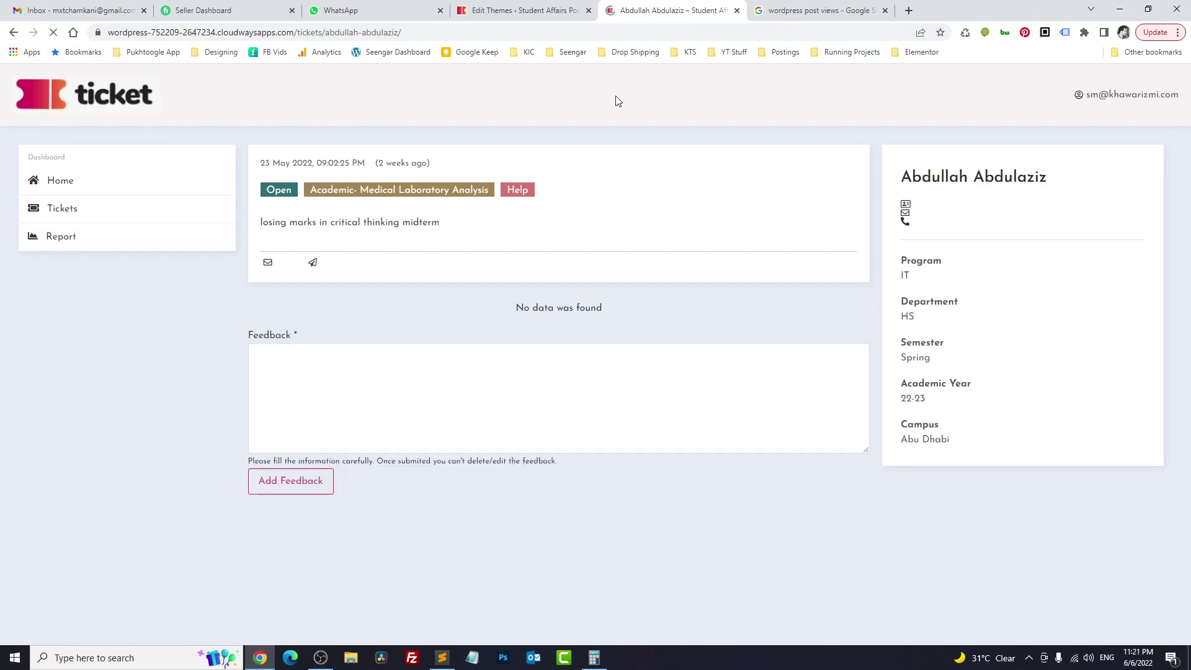
{"action": "left_click", "coordinate": [496, 11]}
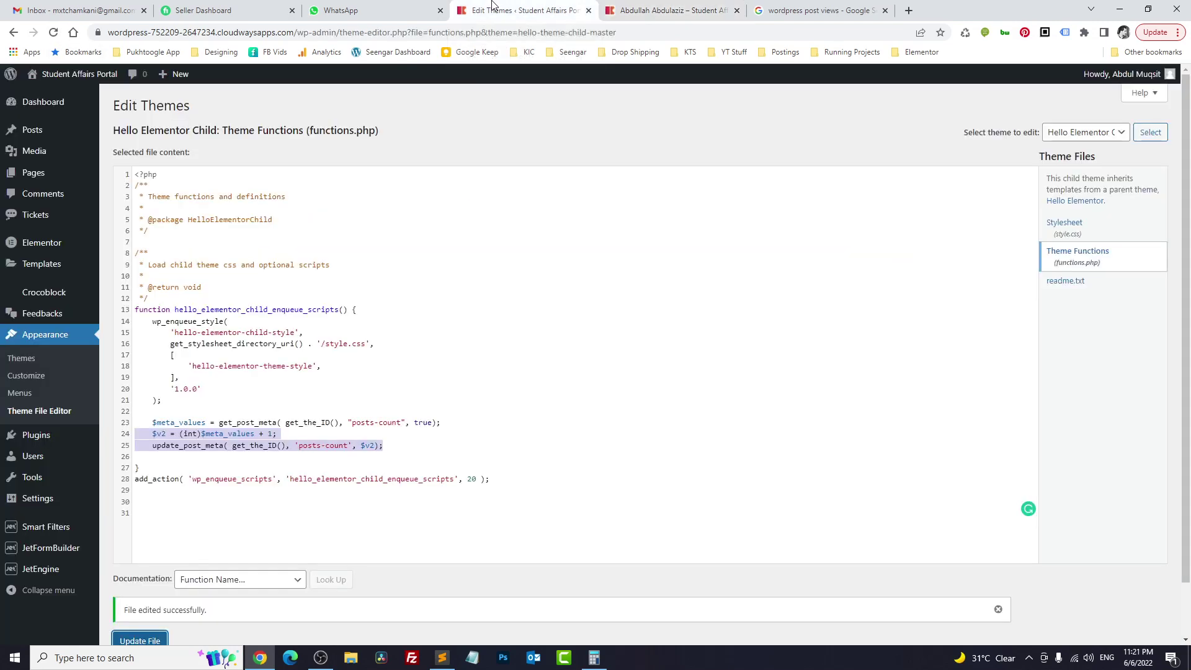
{"action": "left_click", "coordinate": [163, 216]}
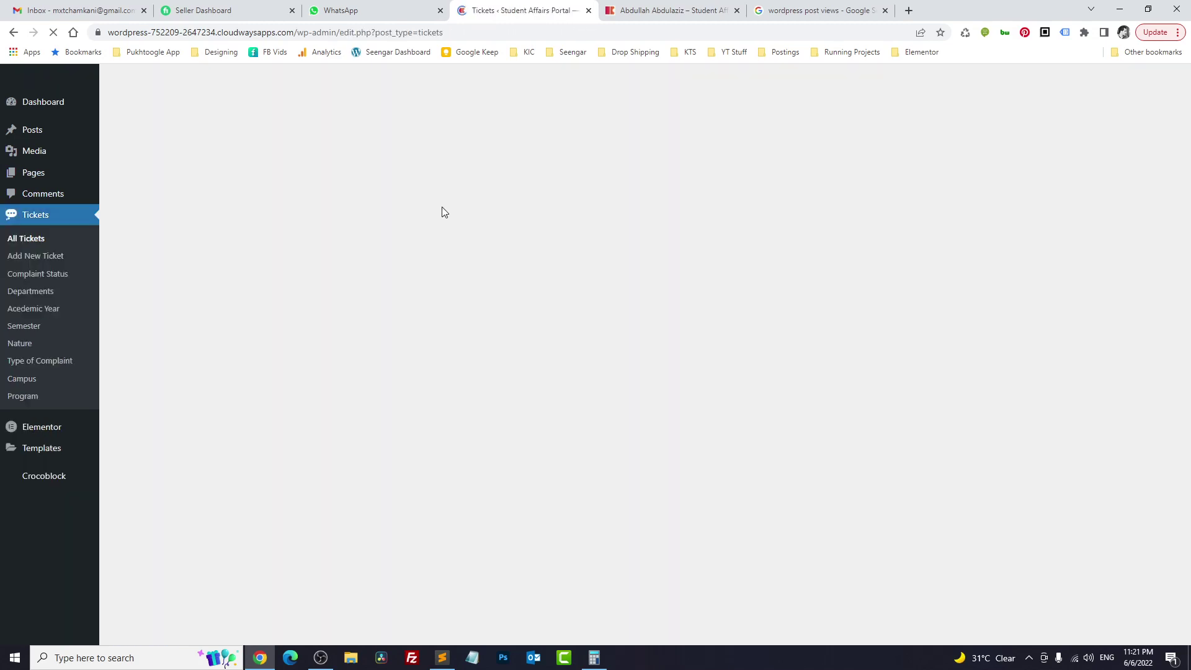
{"action": "left_click", "coordinate": [152, 256]}
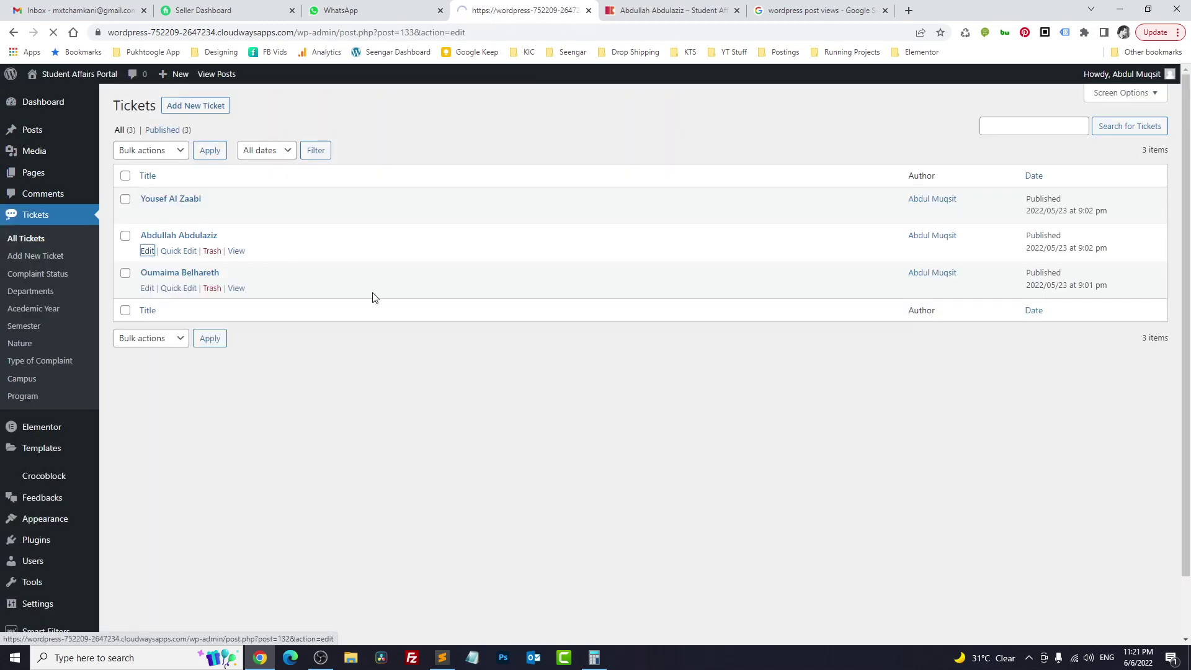
{"action": "scroll", "coordinate": [237, 293], "scroll_direction": "down", "scroll_amount": 9}
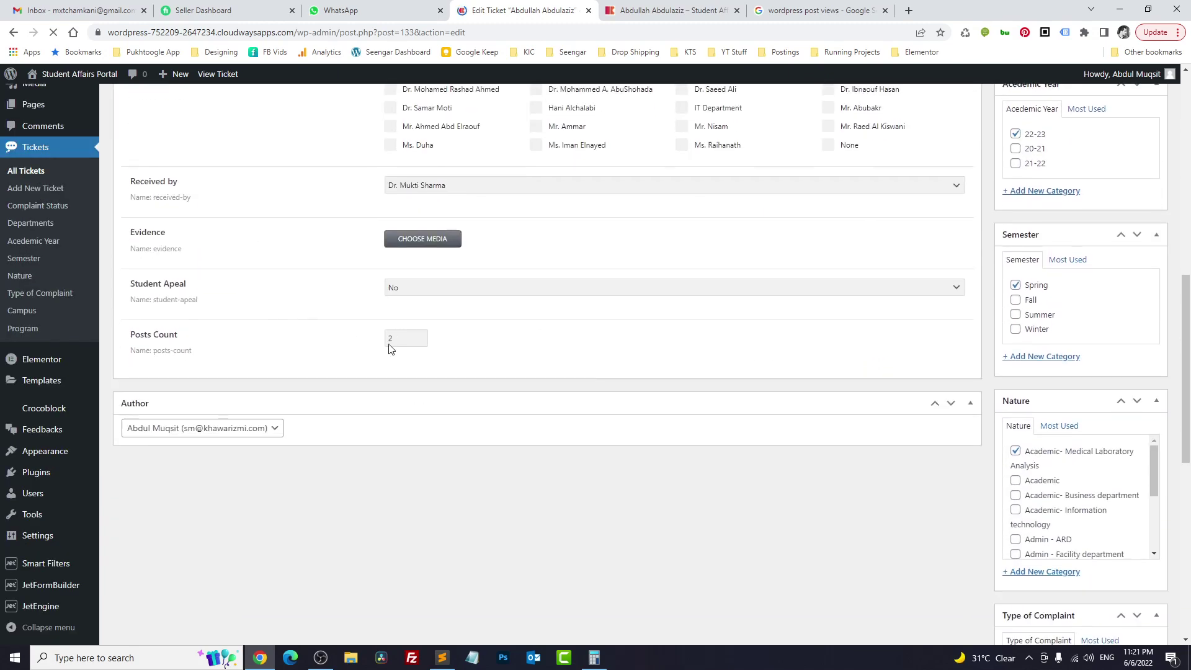
{"action": "left_click_drag", "start_coordinate": [398, 339], "coordinate": [382, 345]}
{"action": "left_click", "coordinate": [317, 335]}
{"action": "left_click", "coordinate": [651, 11]}
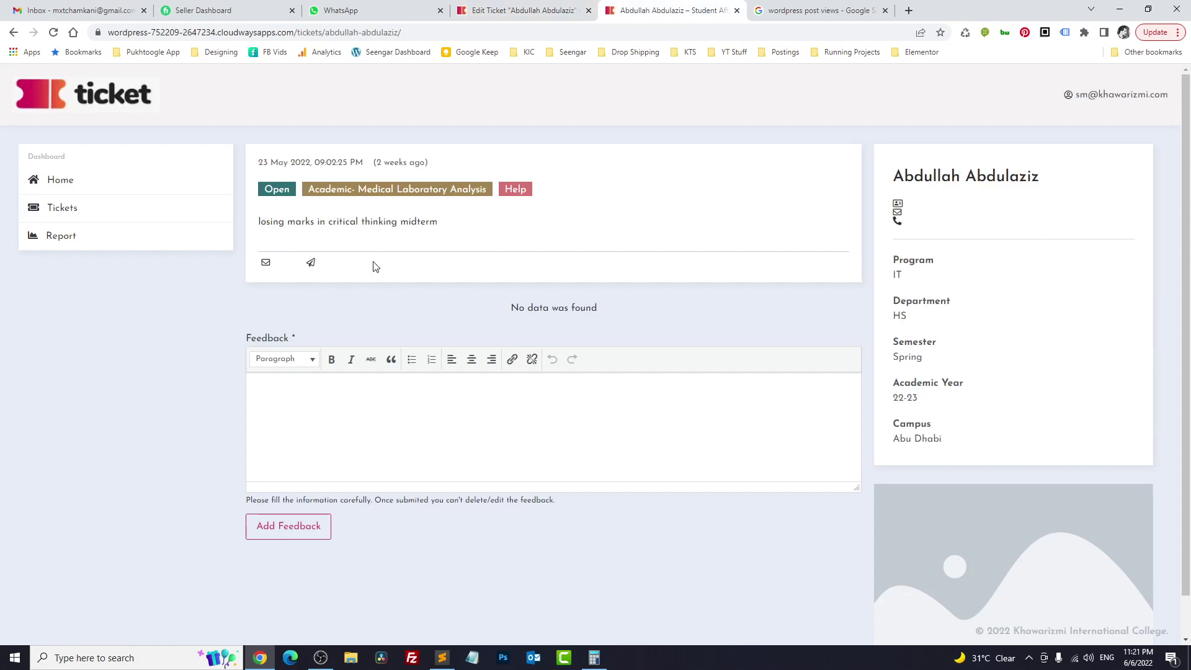
{"action": "left_click", "coordinate": [524, 8]}
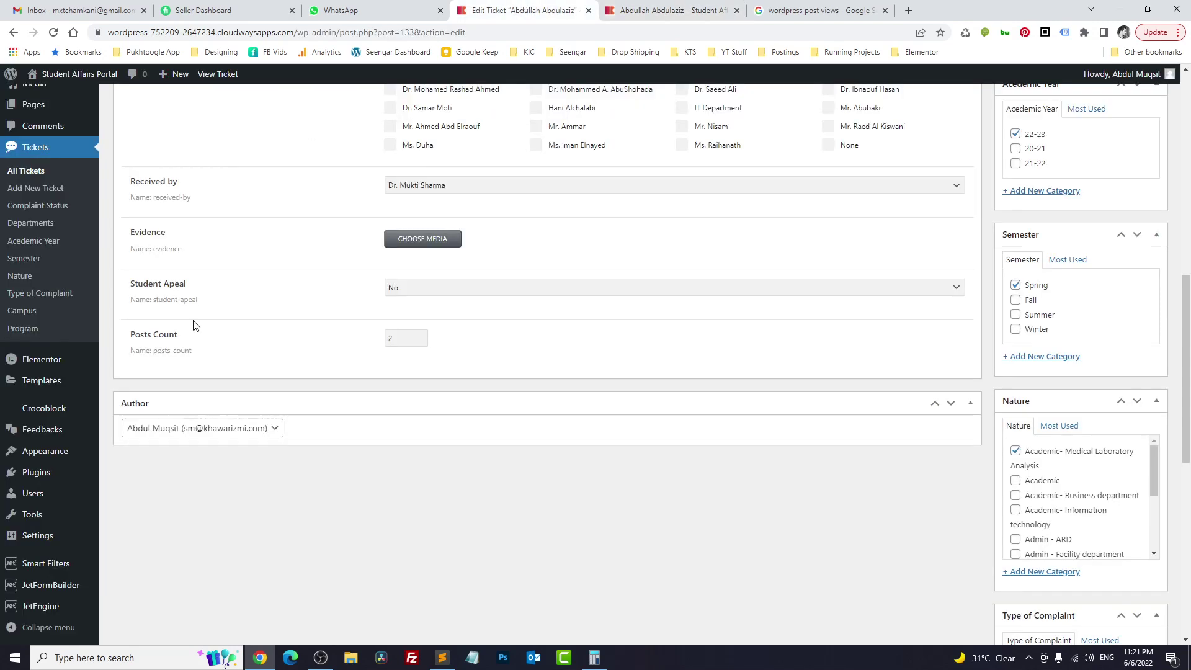
{"action": "mouse_move", "coordinate": [61, 453]}
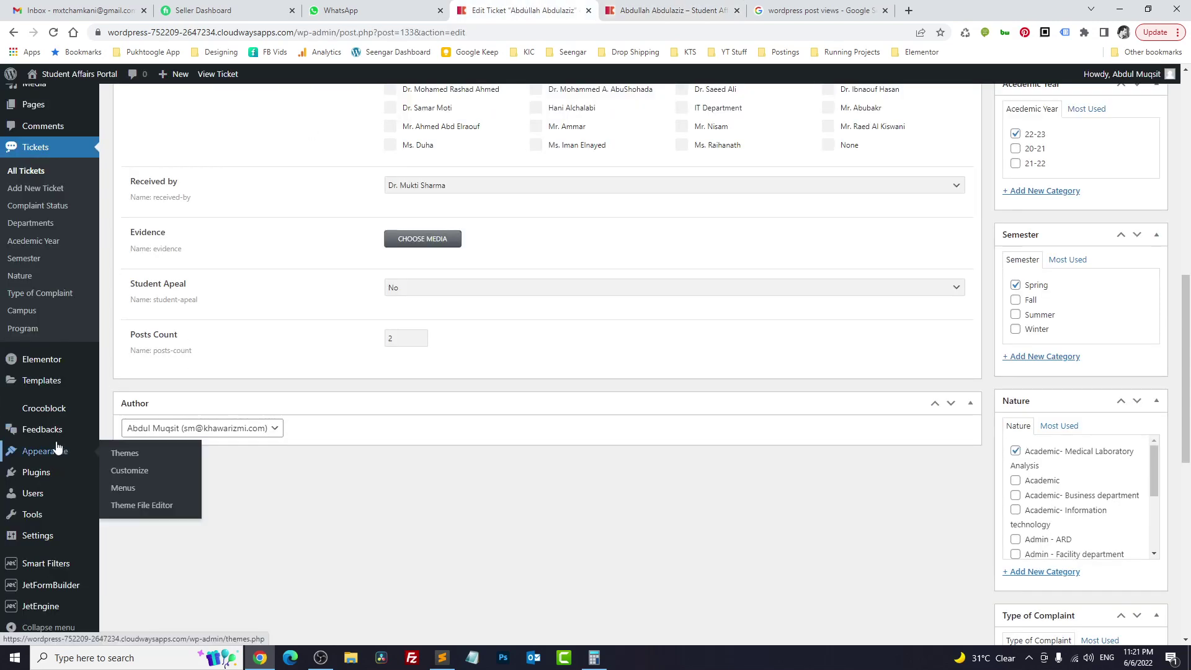
- Edit the Single Ticket card from the Theme Builder's Single Post templates
{"action": "mouse_move", "coordinate": [45, 381]}
{"action": "left_click", "coordinate": [137, 418]}
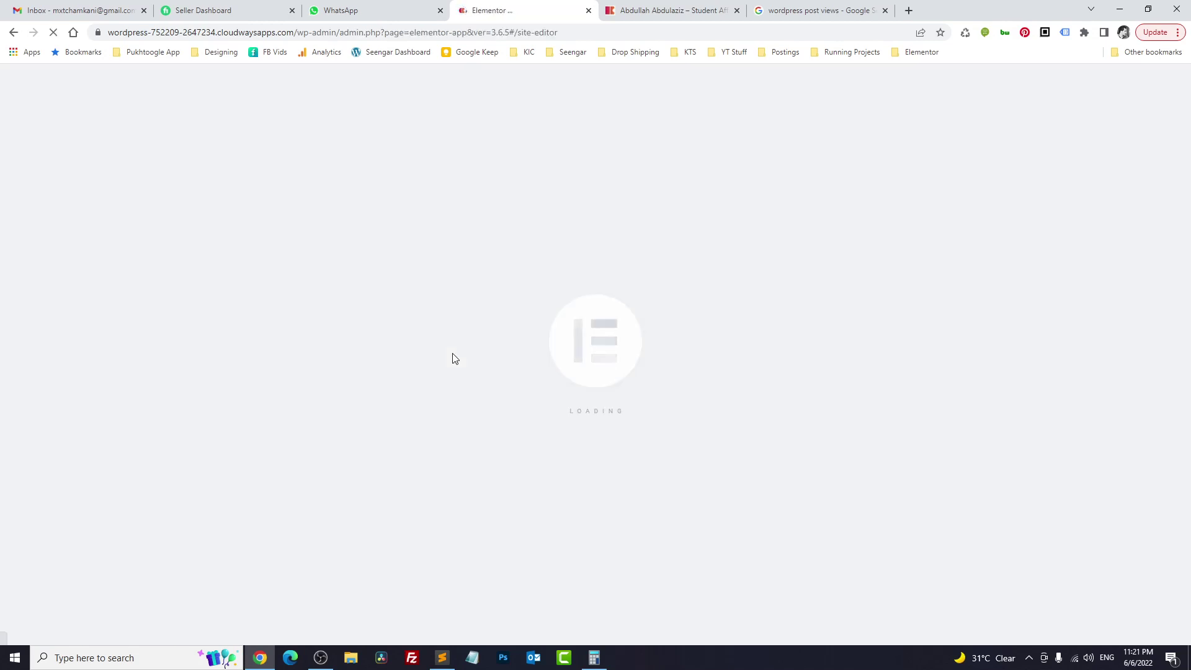
{"action": "left_click", "coordinate": [526, 263]}
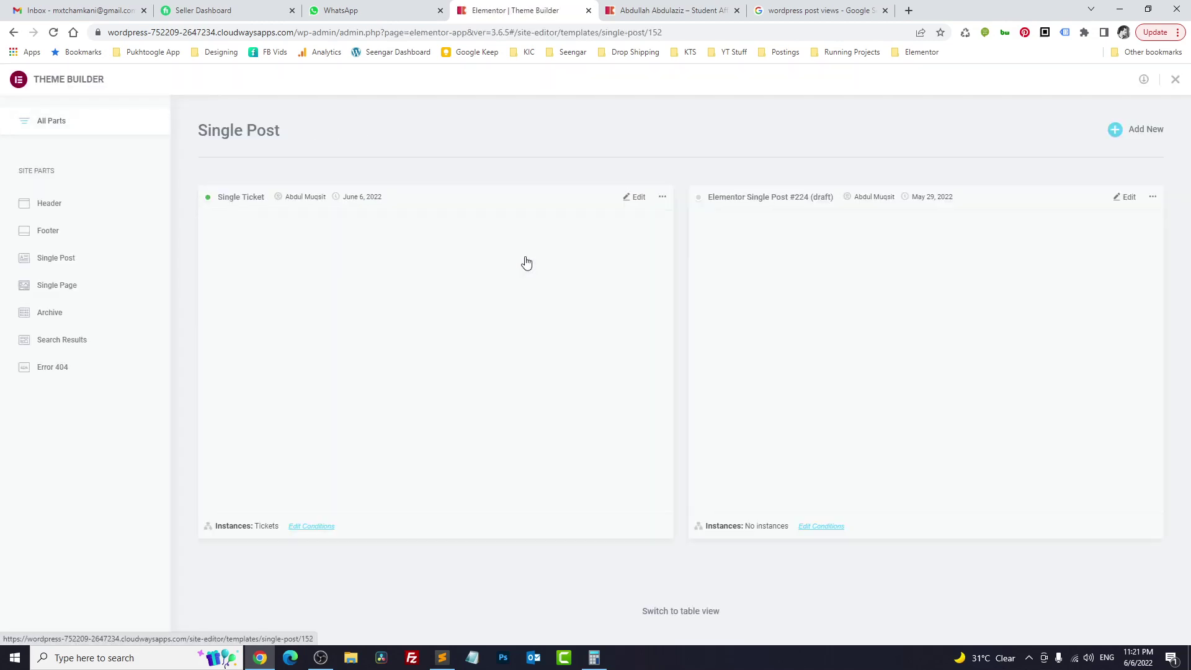
{"action": "left_click", "coordinate": [637, 199]}
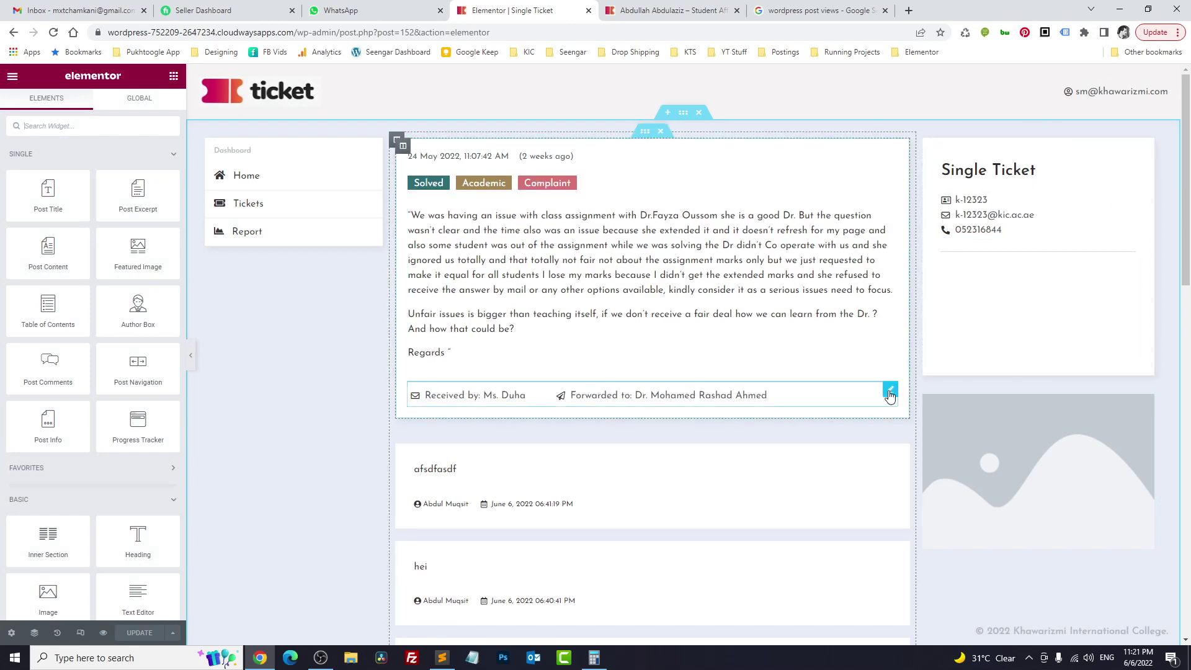
- Add an icon-list item whose text is the Posts Count custom field via Dynamic Tags
{"action": "left_click", "coordinate": [890, 391]}
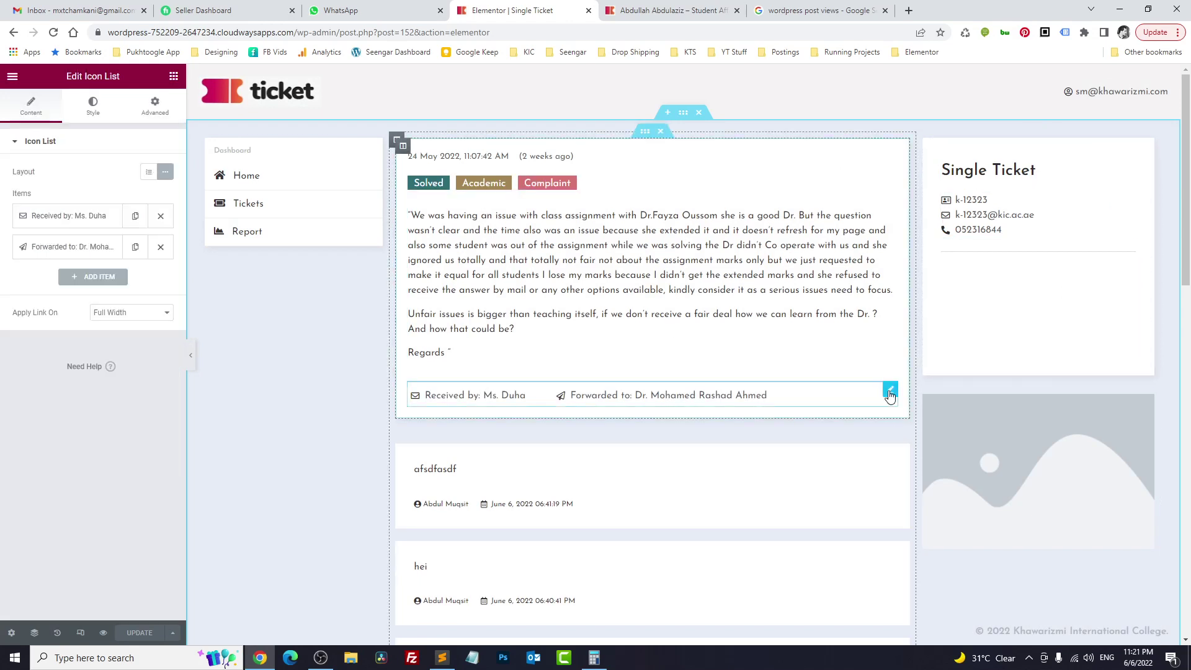
{"action": "left_click", "coordinate": [109, 280]}
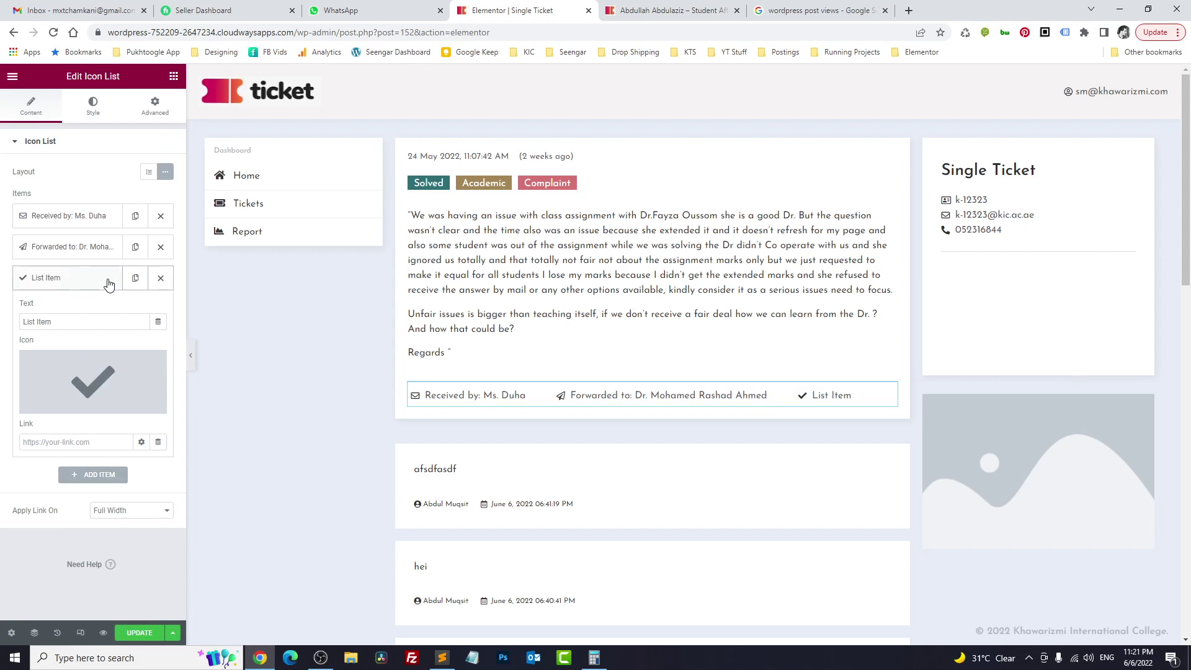
{"action": "left_click", "coordinate": [159, 324]}
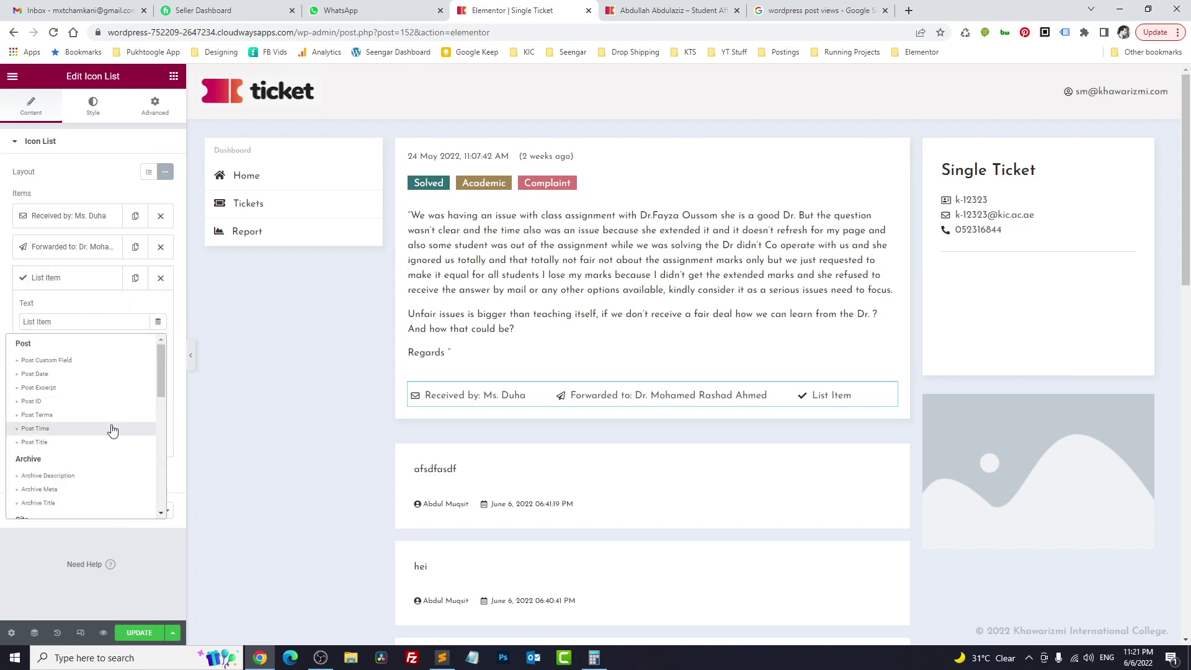
{"action": "scroll", "coordinate": [111, 425], "scroll_direction": "down", "scroll_amount": 5}
{"action": "scroll", "coordinate": [62, 462], "scroll_direction": "down", "scroll_amount": 3}
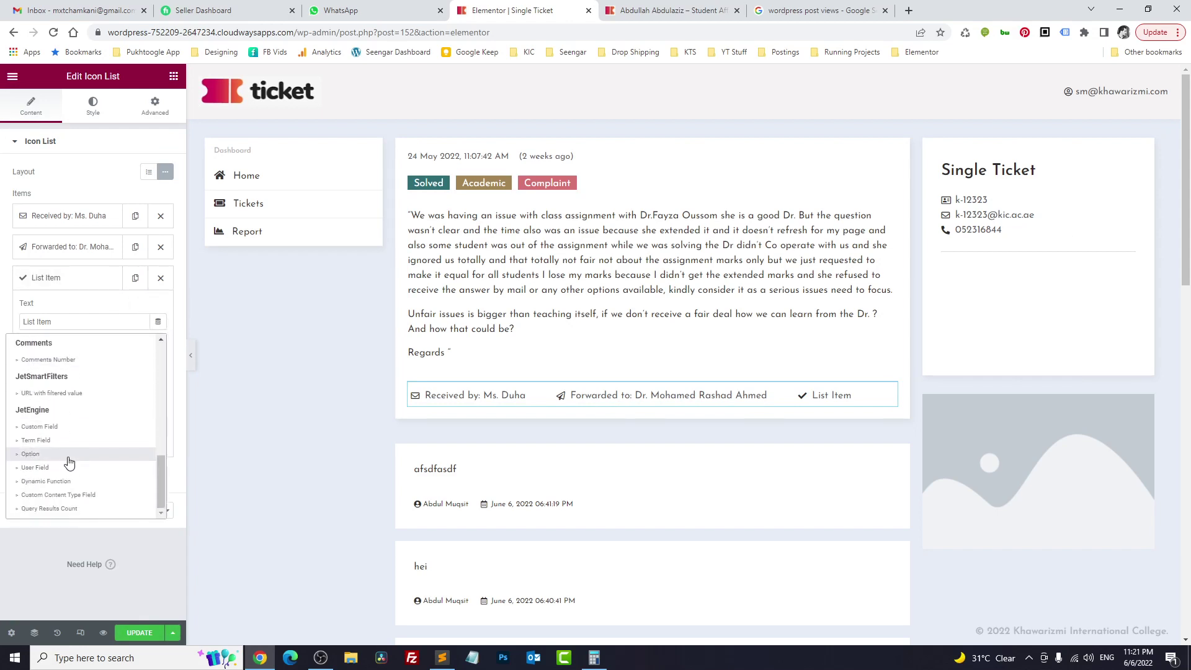
{"action": "left_click", "coordinate": [49, 431]}
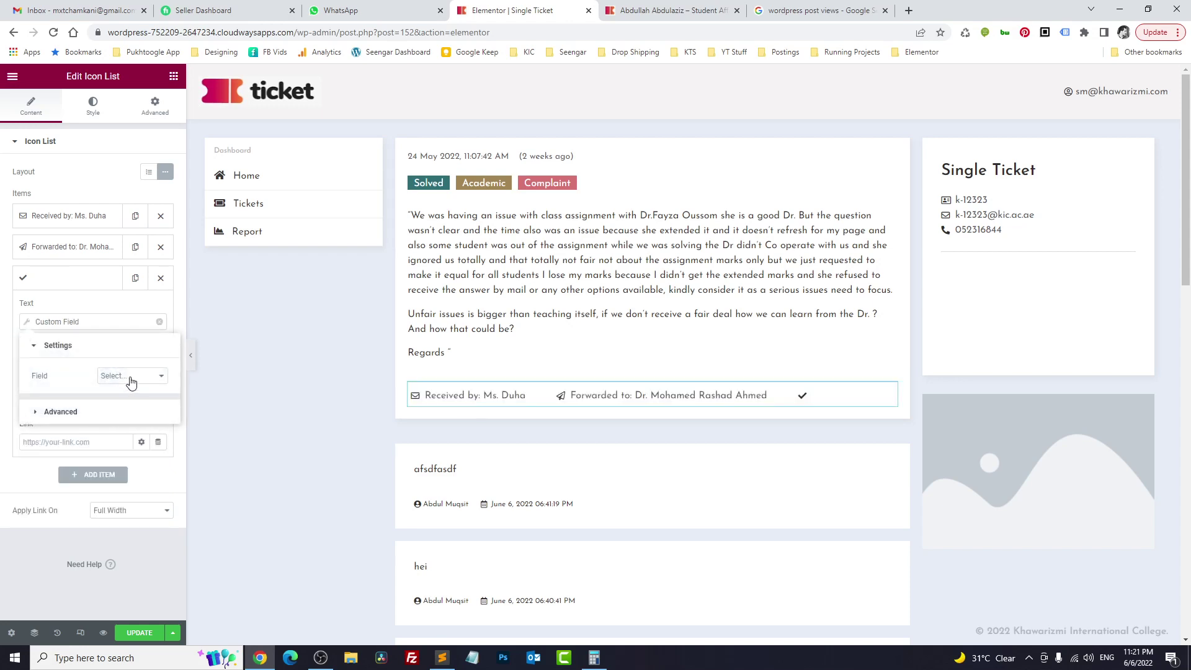
{"action": "left_click", "coordinate": [130, 376]}
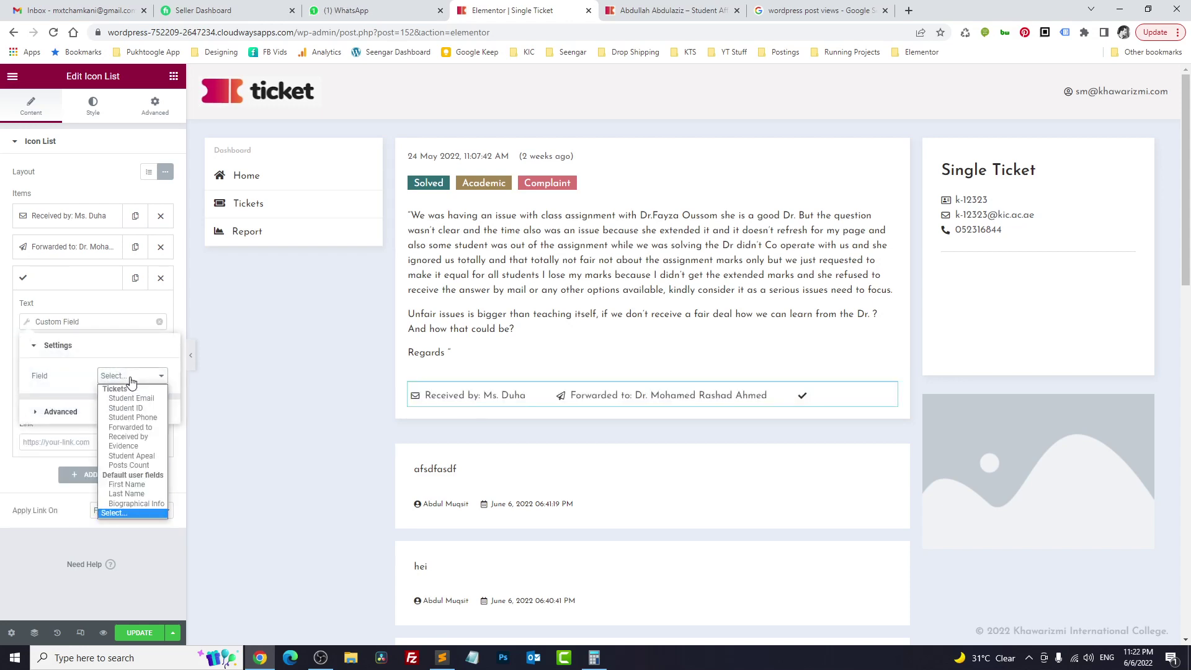
{"action": "left_click", "coordinate": [129, 466]}
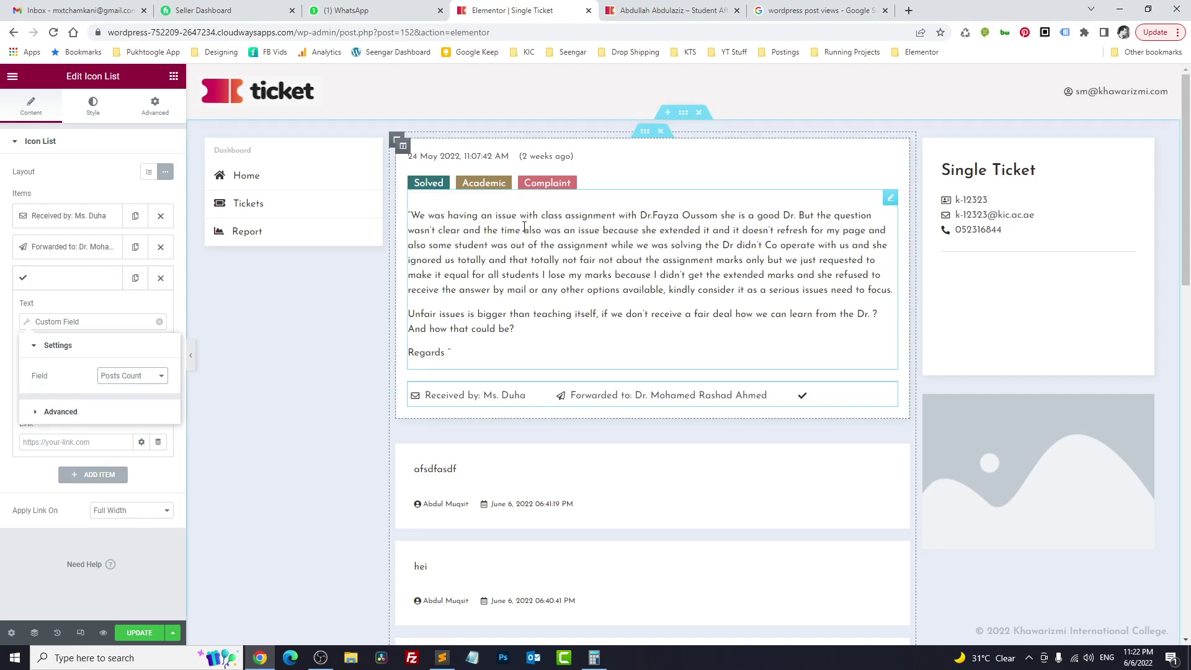
{"action": "left_click", "coordinate": [38, 277]}
- Give the item the Eye icon, update the template, and reload the front-end ticket page
{"action": "left_click", "coordinate": [37, 278]}
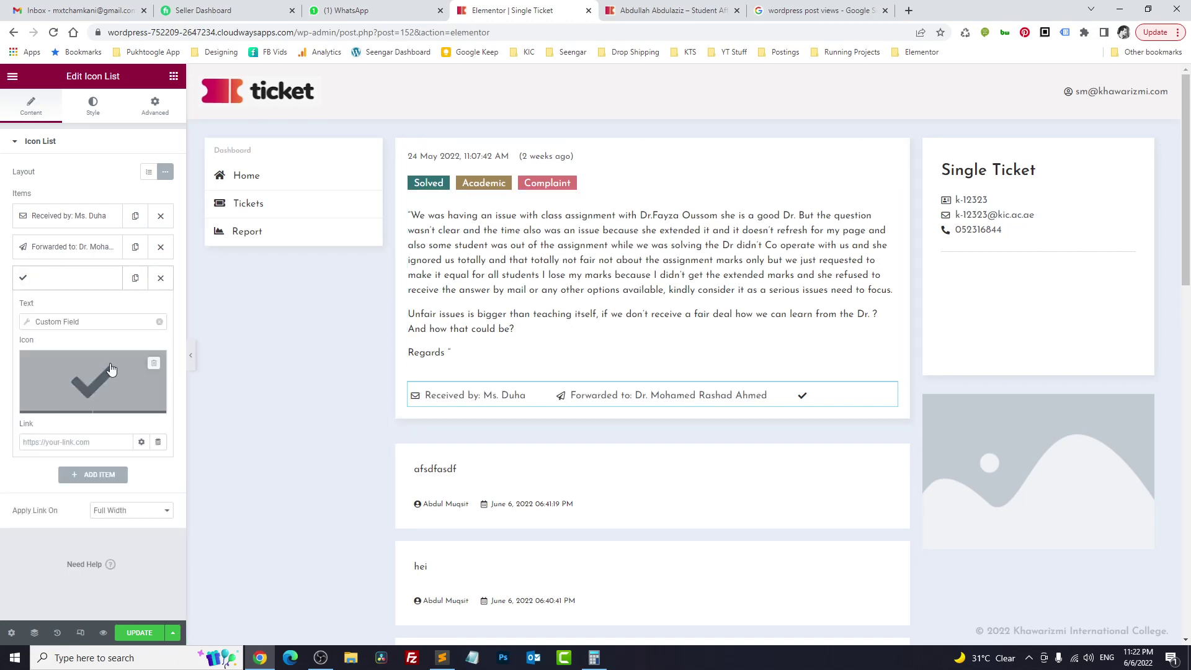
{"action": "left_click", "coordinate": [109, 370]}
{"action": "type", "text": "eye"}
{"action": "left_click", "coordinate": [481, 266]}
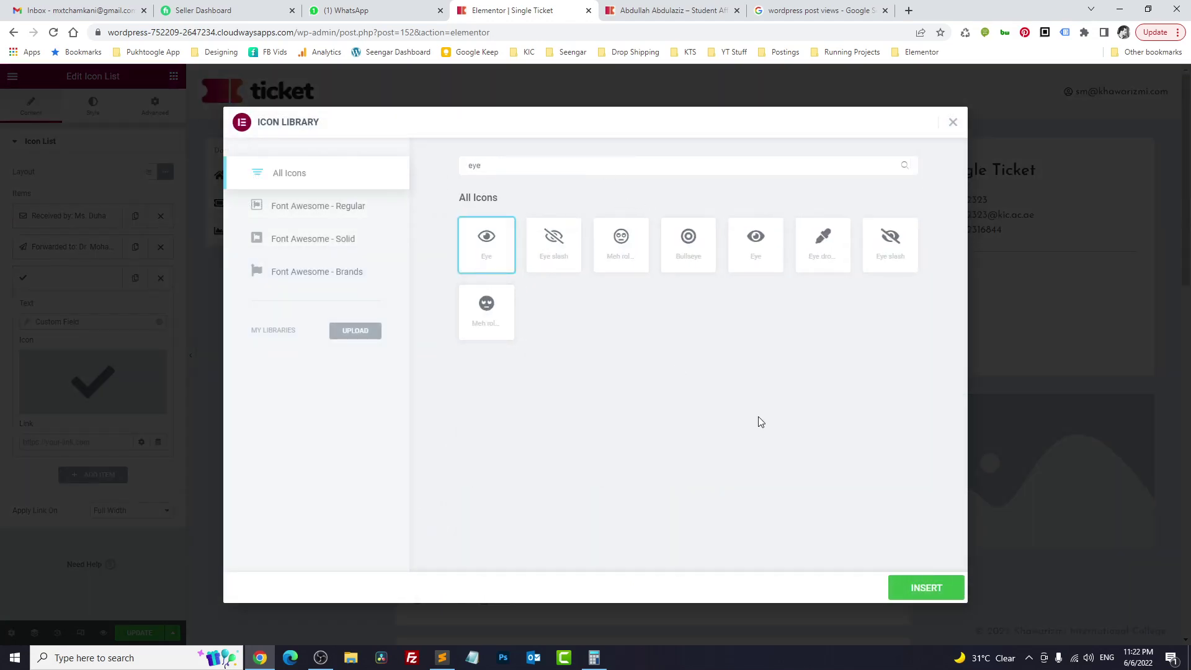
{"action": "left_click", "coordinate": [911, 586]}
{"action": "left_click", "coordinate": [144, 635]}
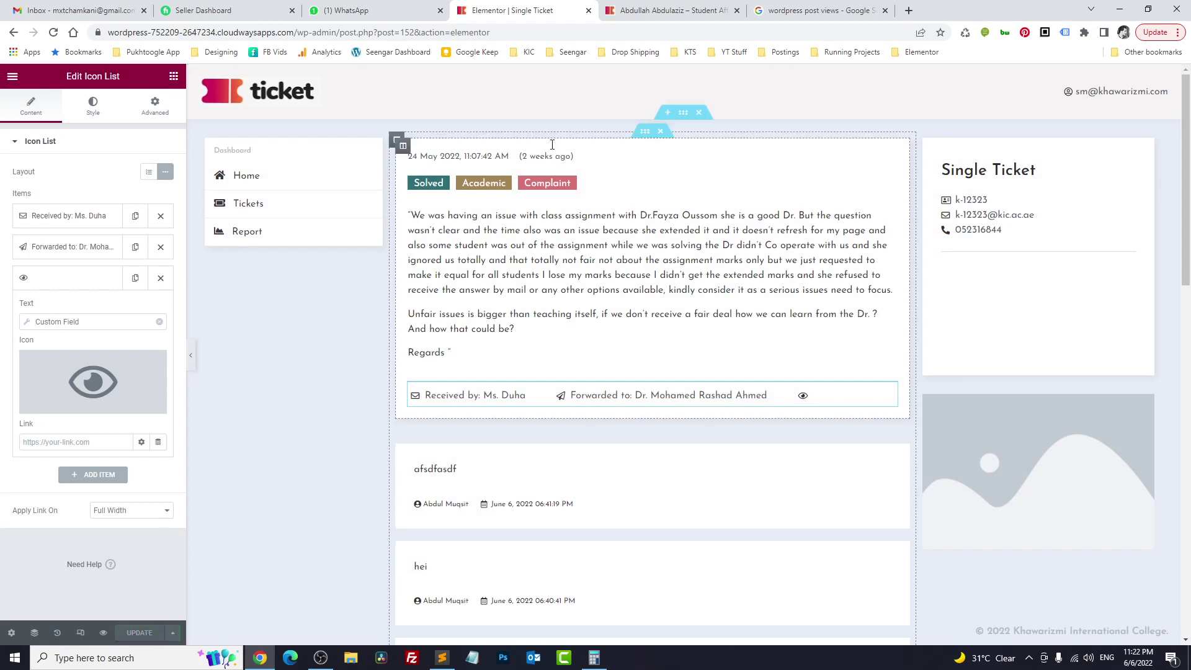
{"action": "left_click", "coordinate": [669, 11]}
{"action": "left_click", "coordinate": [53, 32]}
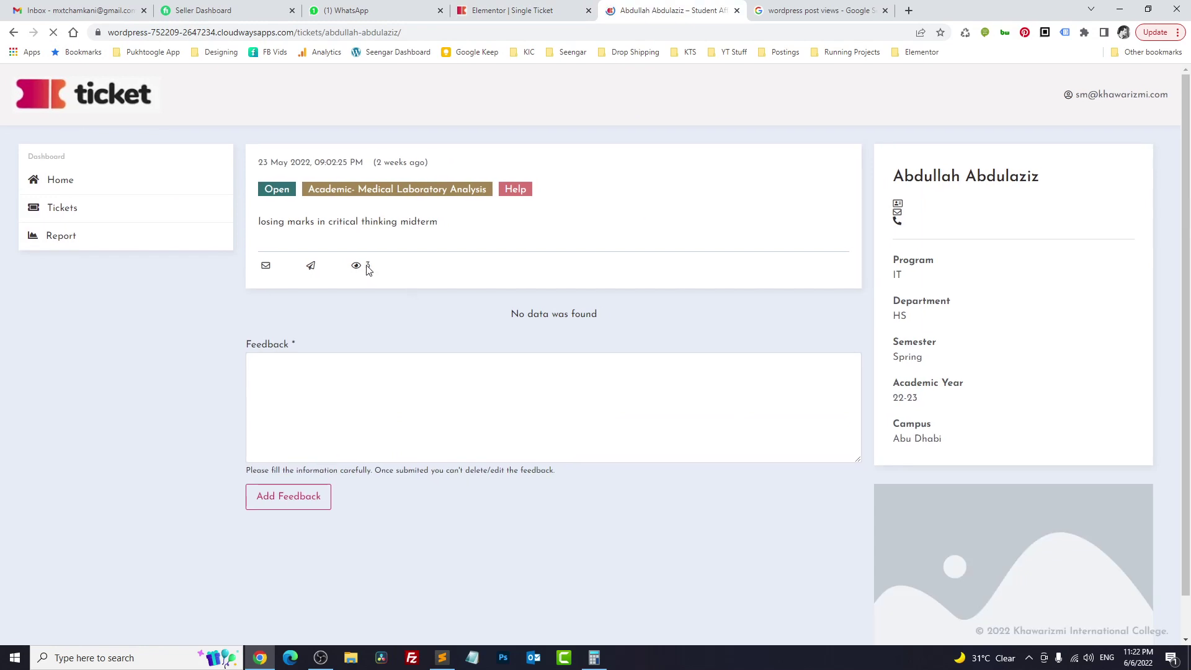
- Reload the ticket page until the eye counter climbs from 3 to 5, then return to the template editor
{"action": "double_click", "coordinate": [368, 265]}
{"action": "left_click", "coordinate": [53, 34]}
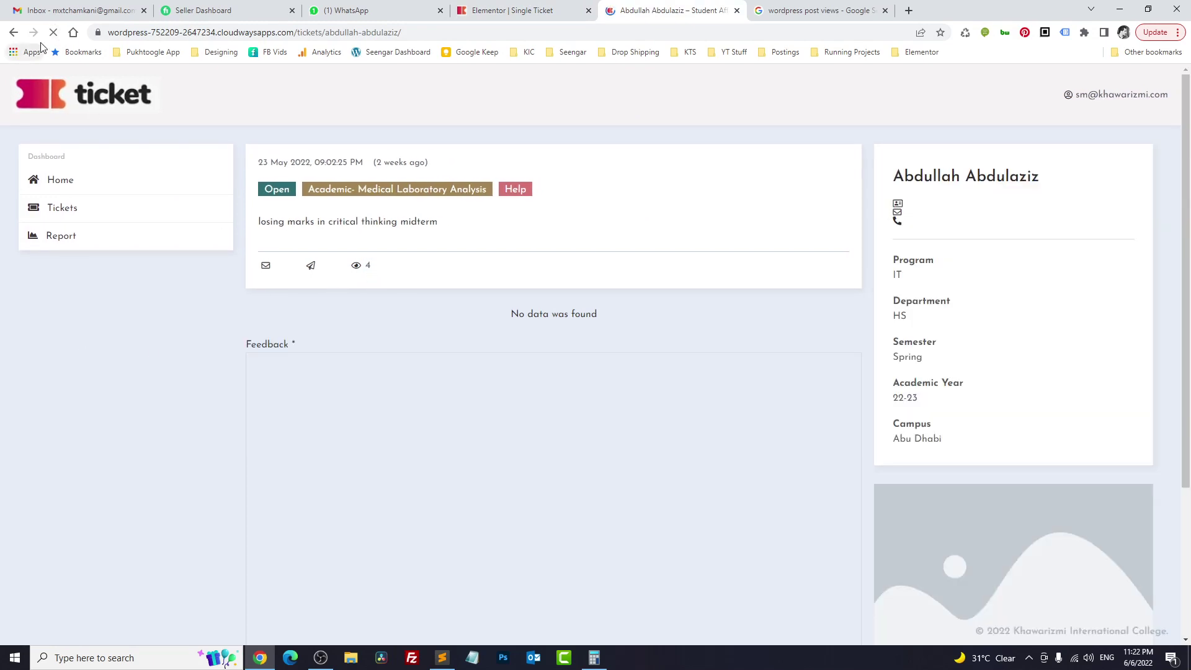
{"action": "left_click", "coordinate": [54, 32]}
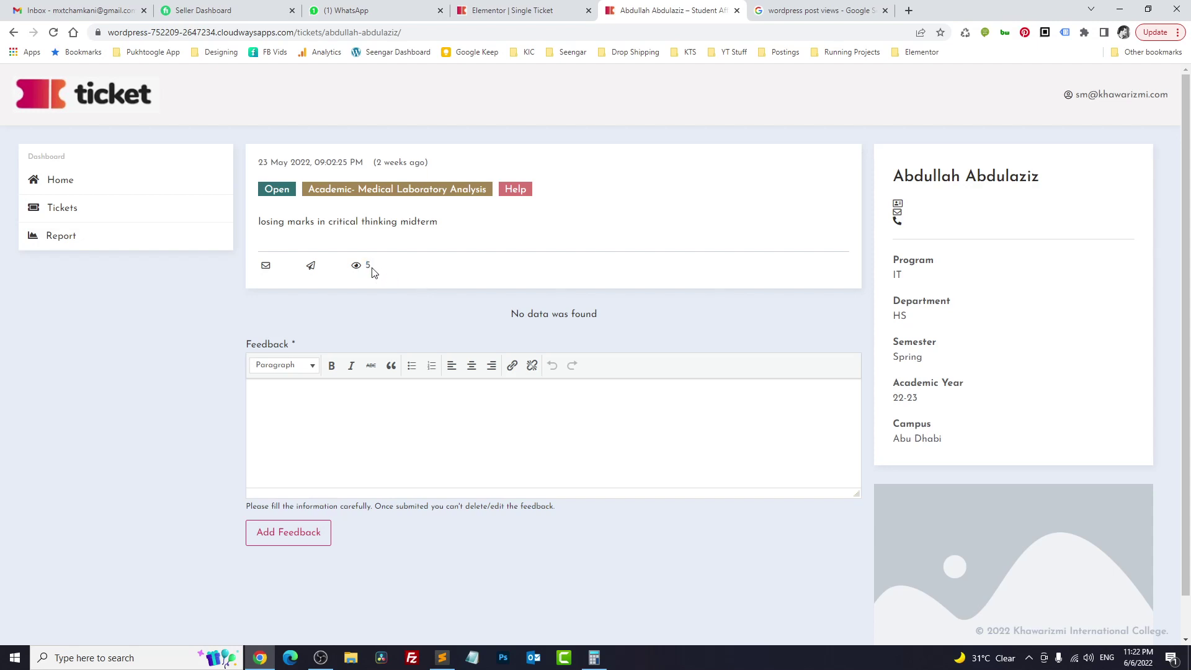
{"action": "left_click", "coordinate": [505, 8]}
{"action": "left_click", "coordinate": [643, 7]}
{"action": "key", "text": "ctrl+shift+Tab"}
- Exit the Elementor editor to the template's dashboard page, then open the front-end tickets list
{"action": "left_click", "coordinate": [14, 79]}
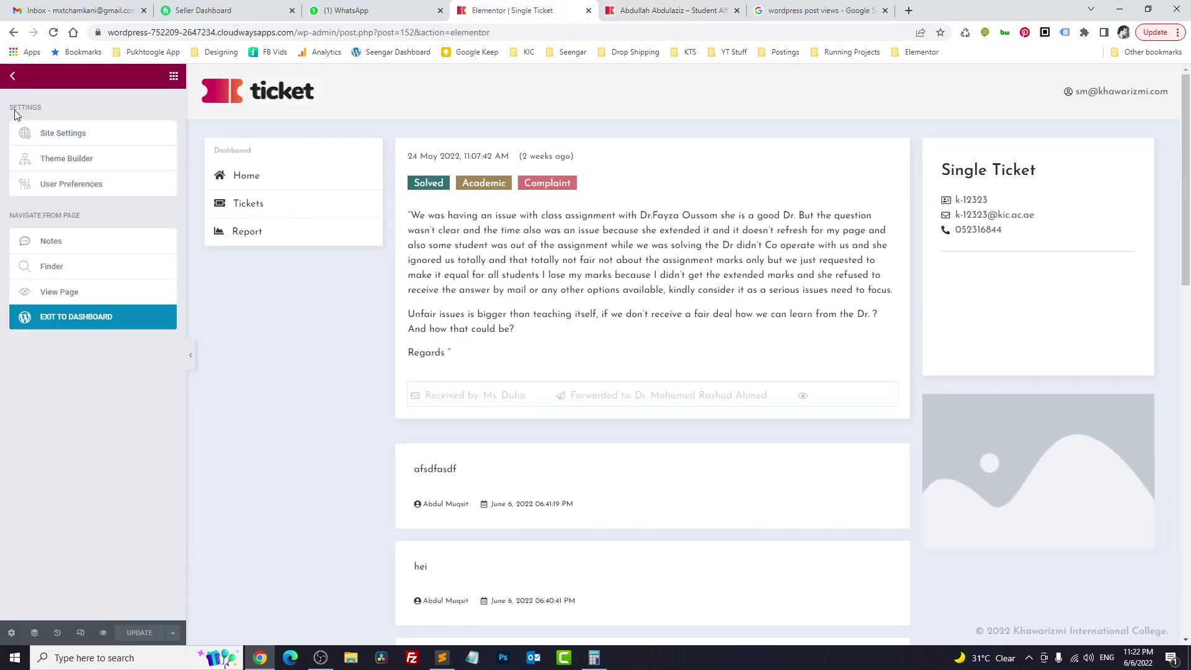
{"action": "left_click", "coordinate": [80, 326]}
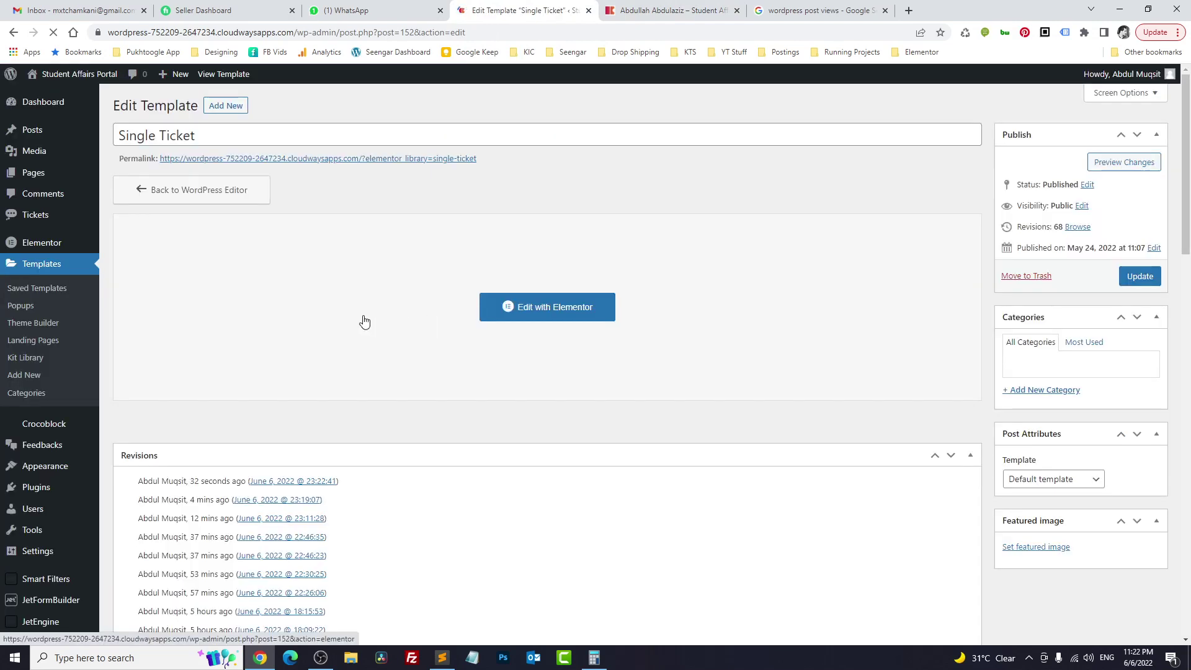
{"action": "key", "text": "ctrl+Tab"}
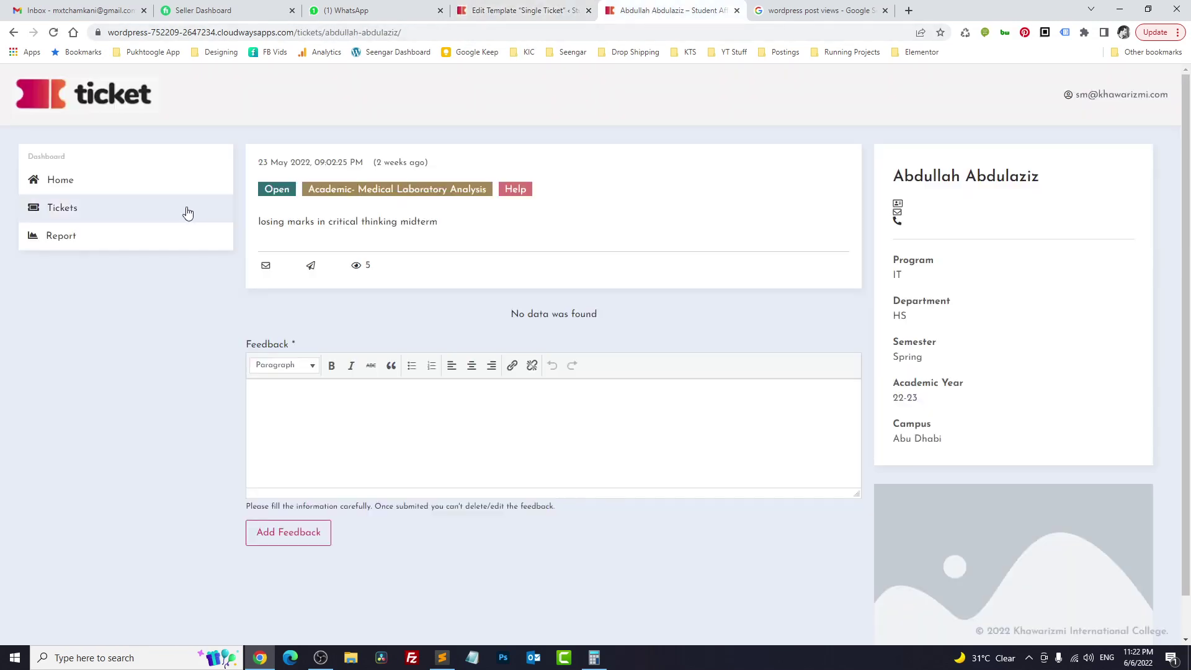
{"action": "left_click", "coordinate": [154, 207]}
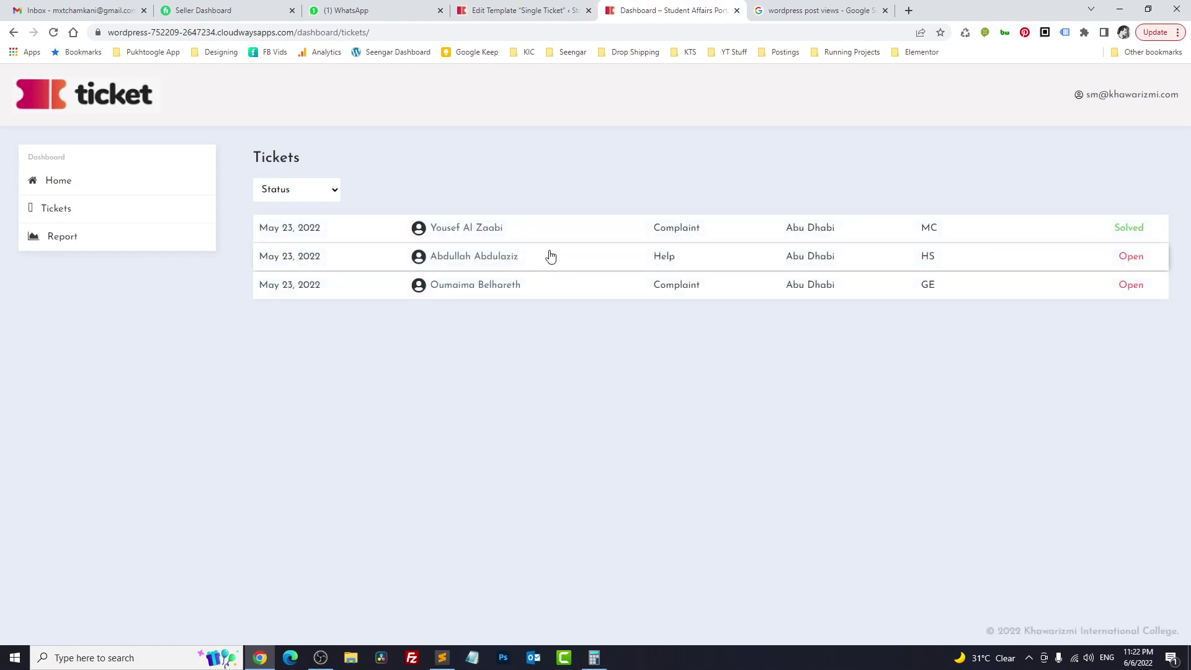
- View the first and third tickets, then return to the Single Ticket template edit screen
{"action": "left_click", "coordinate": [546, 235]}
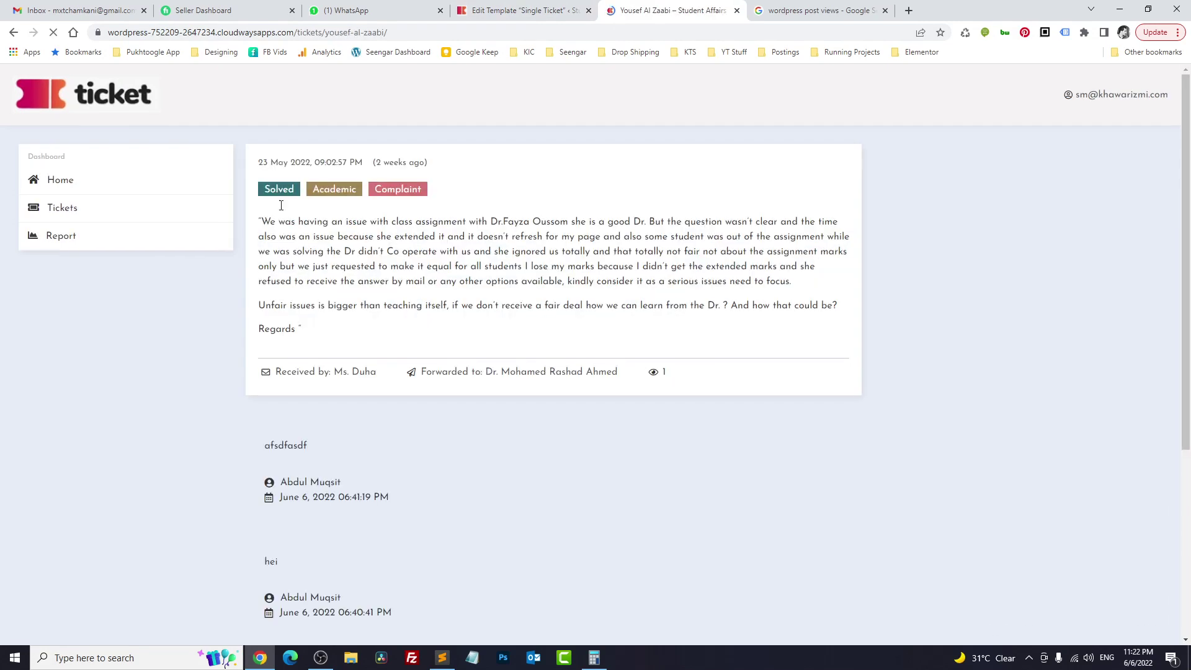
{"action": "key", "text": "alt+Left"}
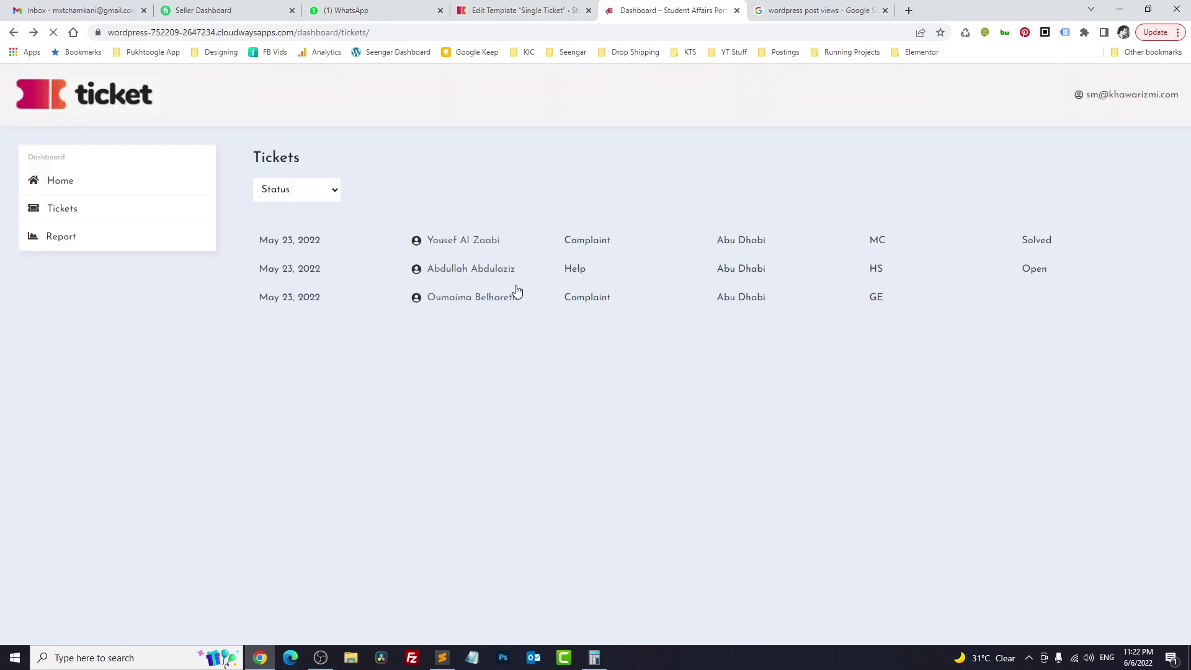
{"action": "left_click", "coordinate": [510, 287]}
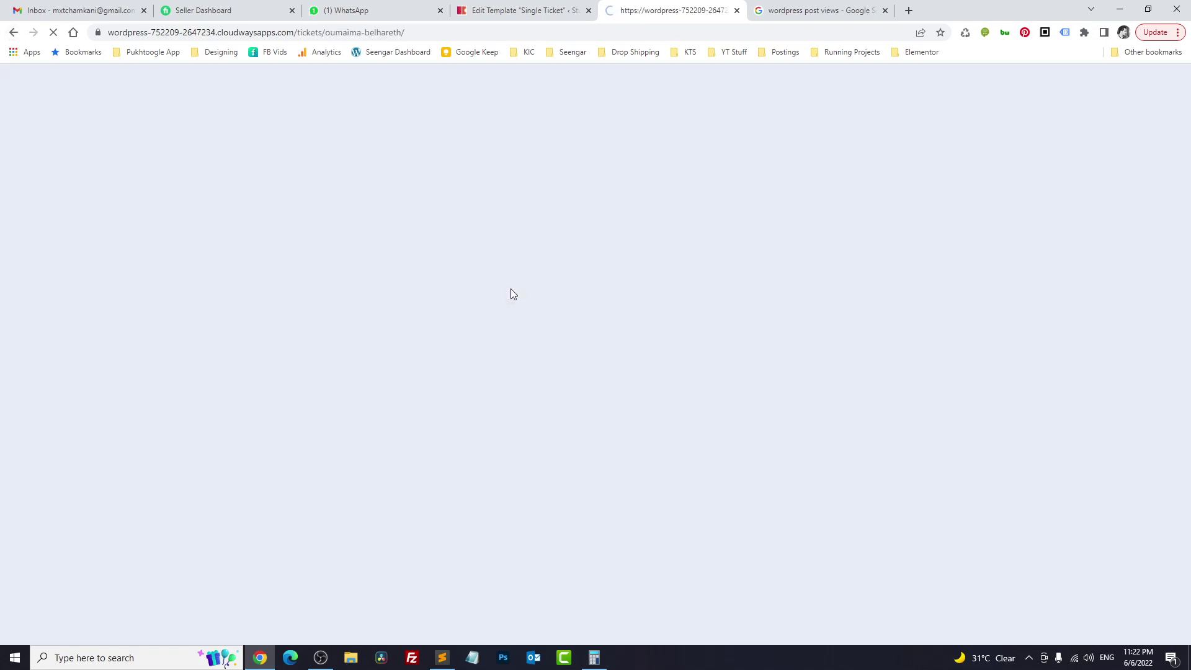
{"action": "left_click", "coordinate": [14, 32]}
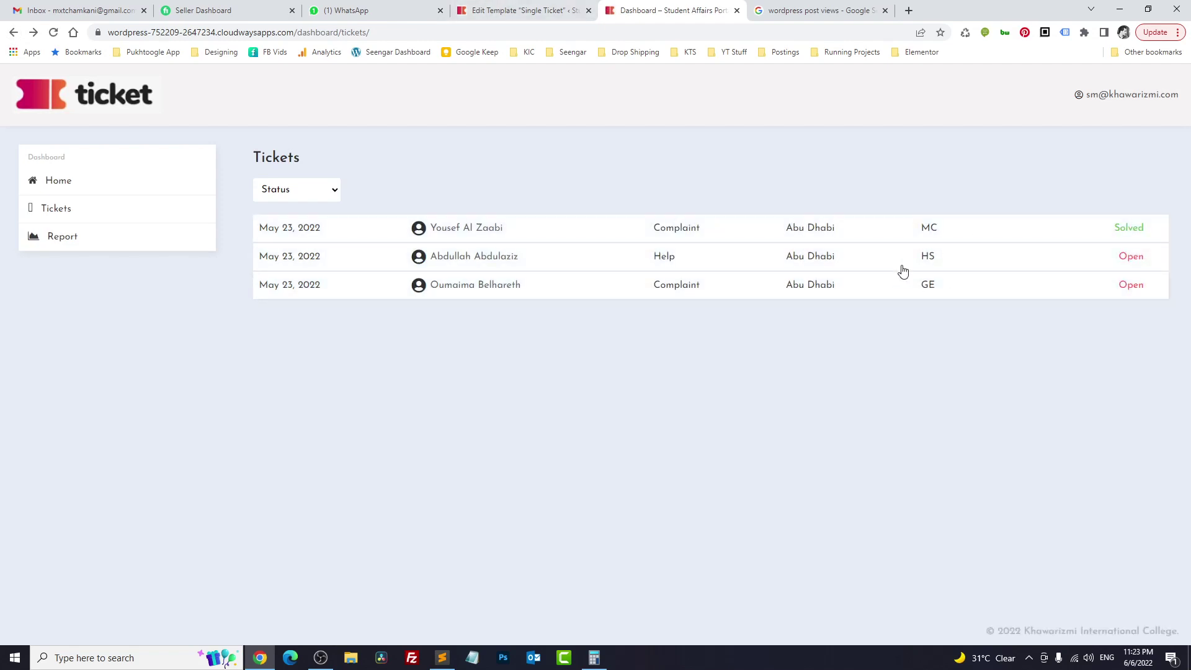
{"action": "left_click", "coordinate": [492, 8]}
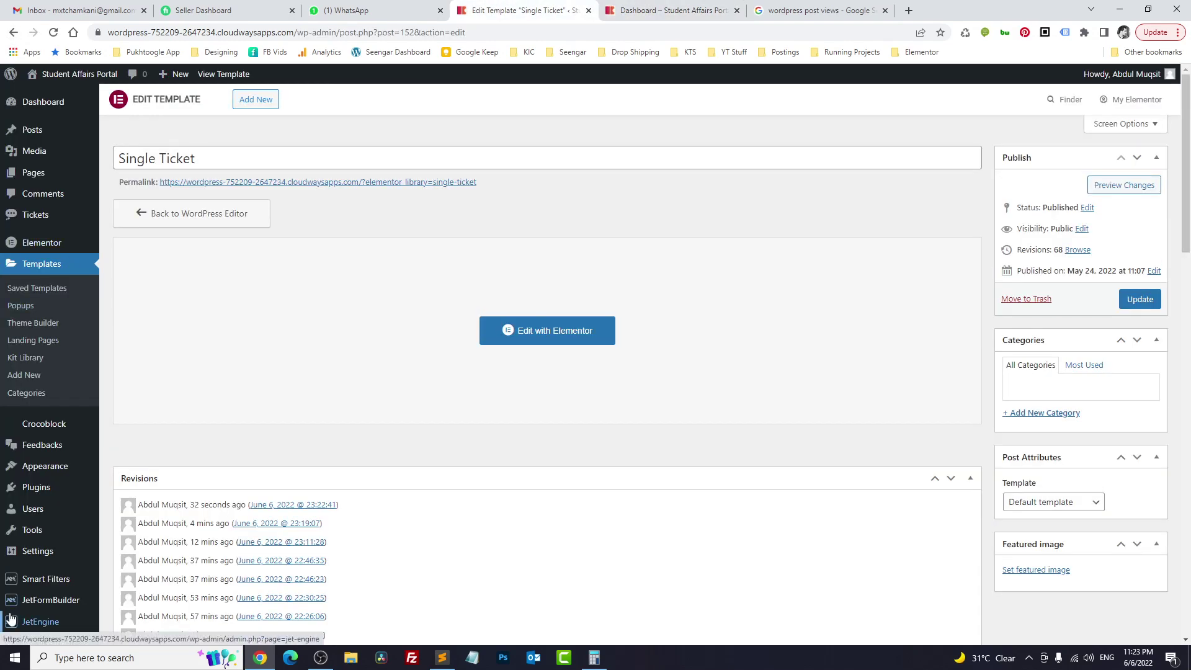
- Open the Ticket Listings item from JetEngine > Listings in Elementor
{"action": "mouse_move", "coordinate": [25, 621]}
{"action": "left_click", "coordinate": [126, 434]}
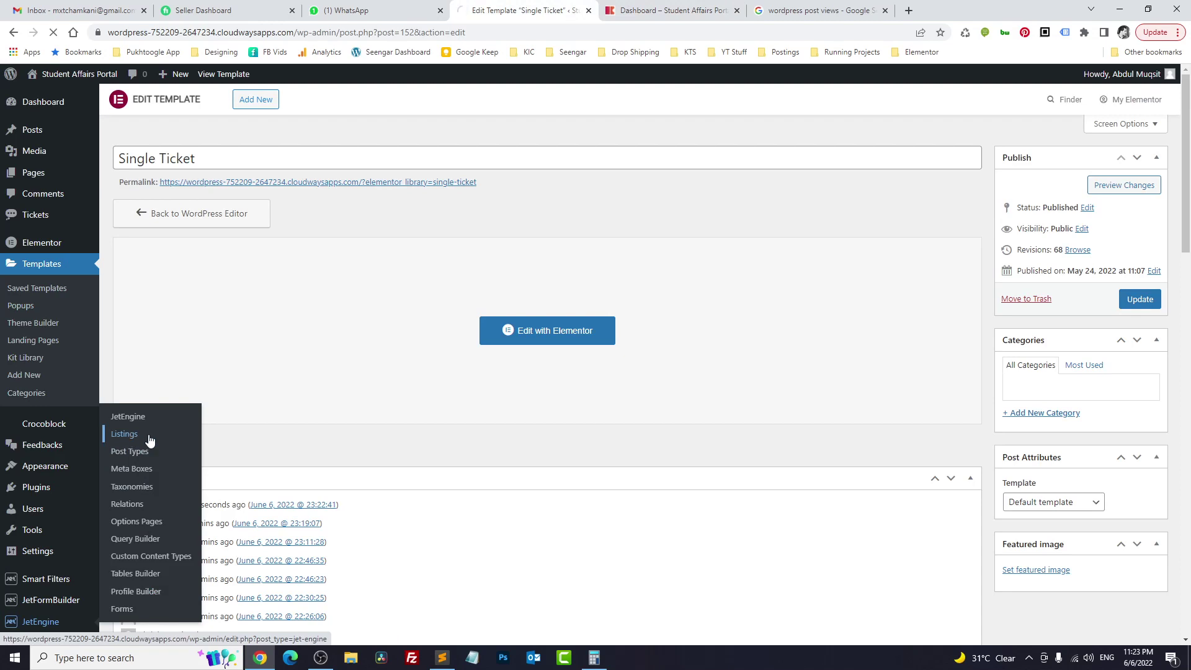
{"action": "left_click", "coordinate": [277, 289]}
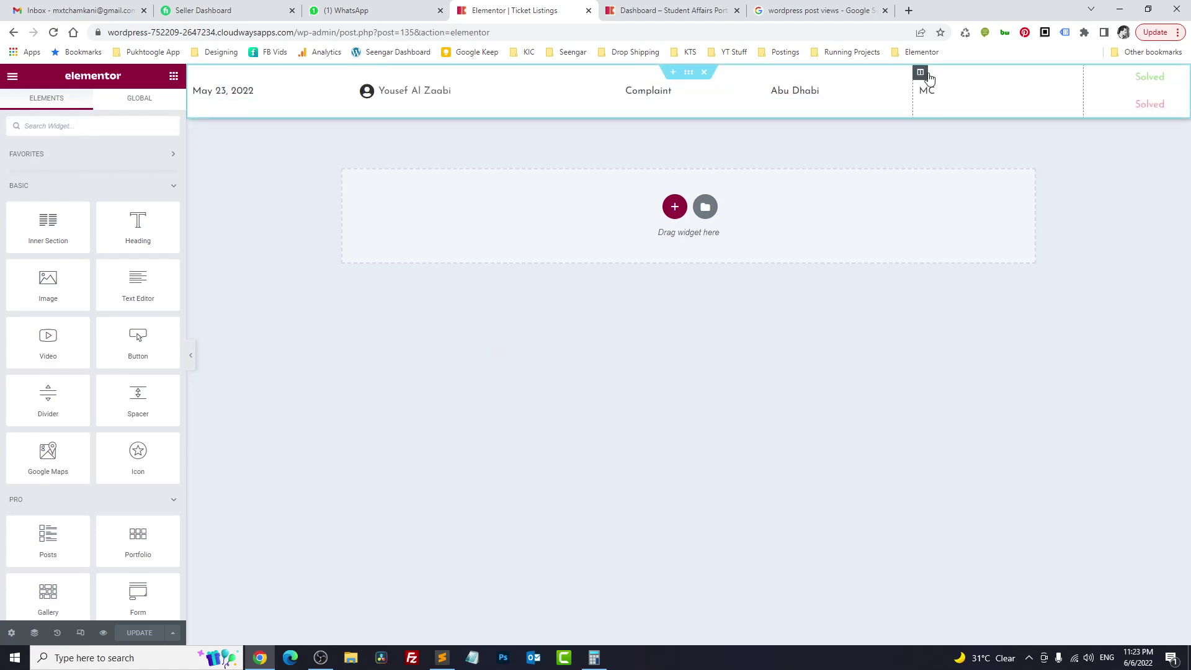
- Replace the MC text with a Custom Field dynamic tag showing Posts Count
{"action": "left_click", "coordinate": [1069, 95]}
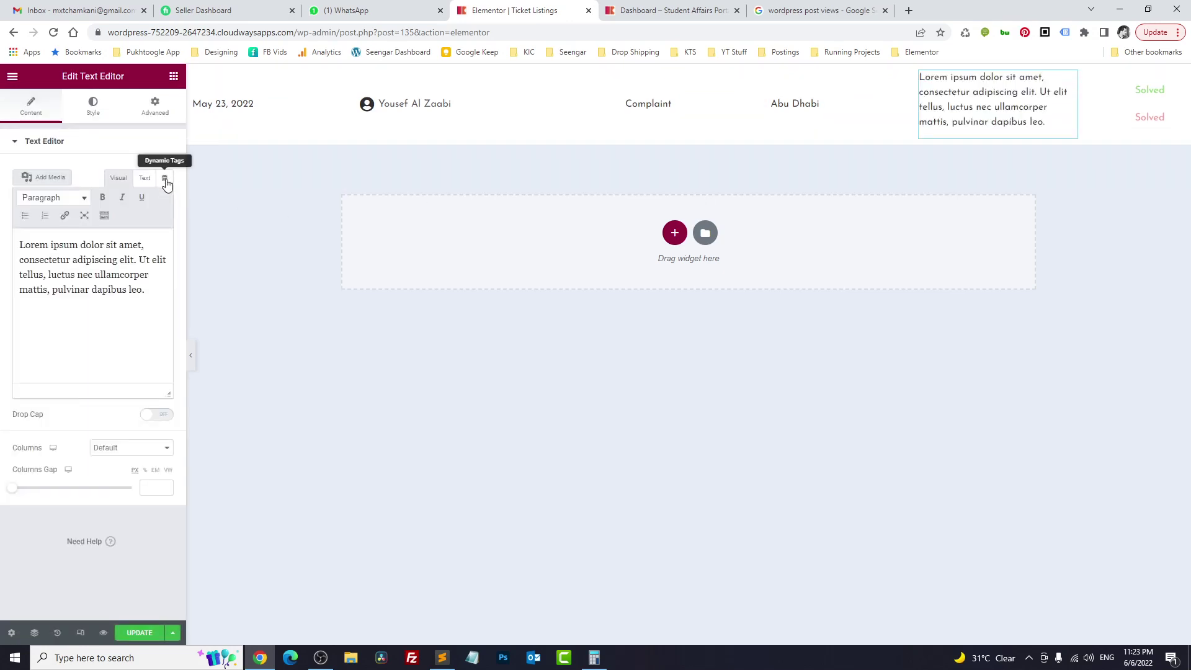
{"action": "left_click", "coordinate": [165, 180]}
{"action": "scroll", "coordinate": [118, 285], "scroll_direction": "down", "scroll_amount": 6}
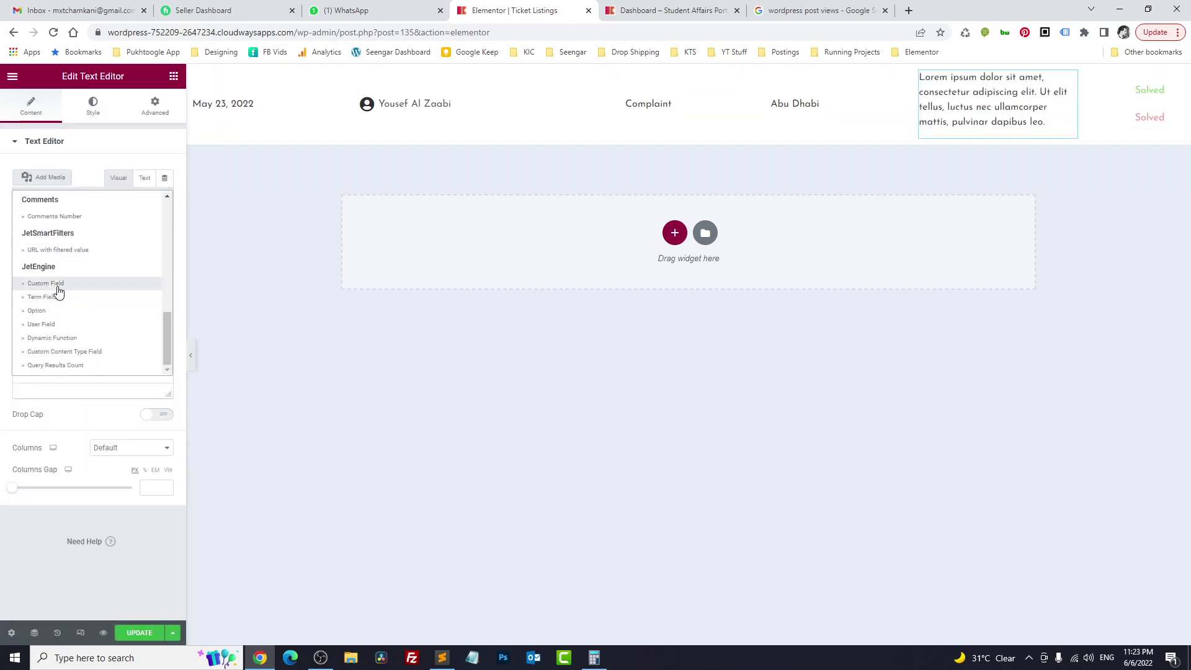
{"action": "left_click", "coordinate": [56, 284]}
{"action": "left_click", "coordinate": [124, 232]}
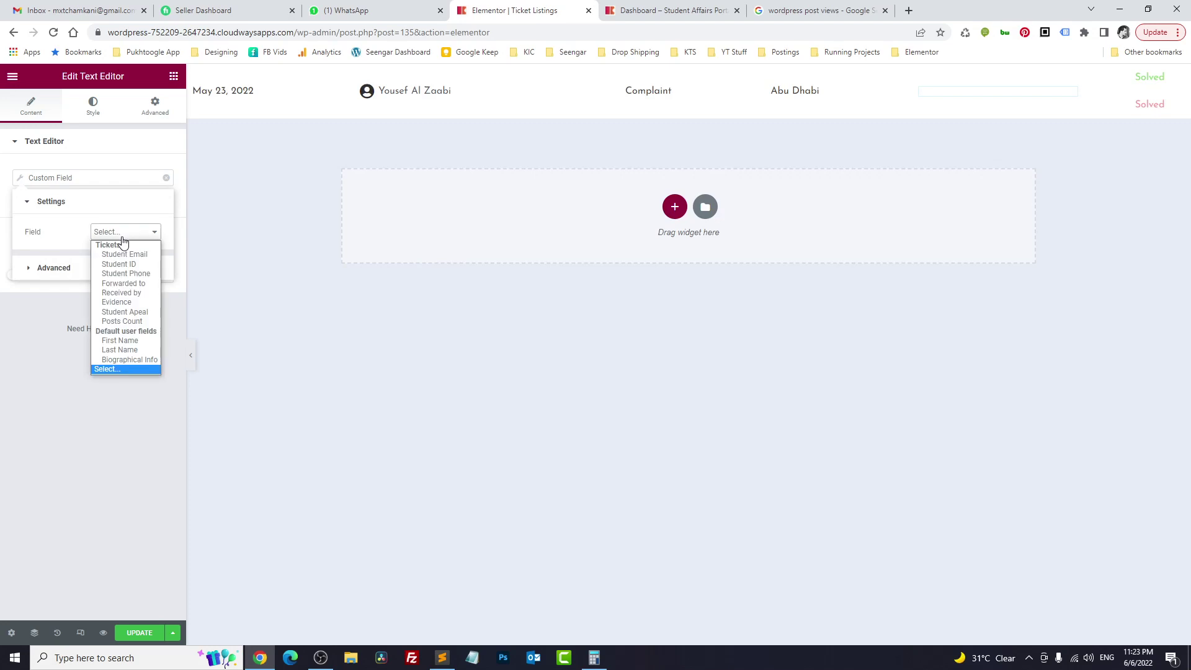
{"action": "left_click", "coordinate": [115, 322]}
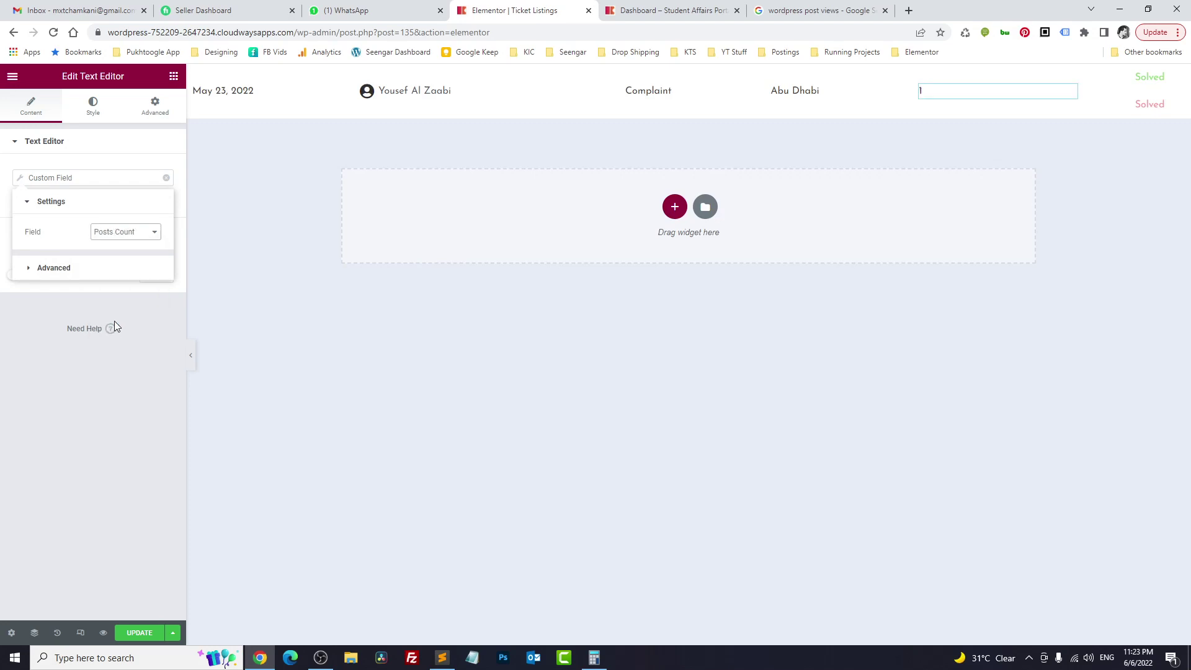
- Set the tag's before text to 'Views (' and after text to ')'
{"action": "left_click", "coordinate": [92, 275]}
{"action": "left_click", "coordinate": [112, 266]}
{"action": "type", "text": "Views ("}
{"action": "key", "text": "Tab"}
{"action": "type", "text": ")"}
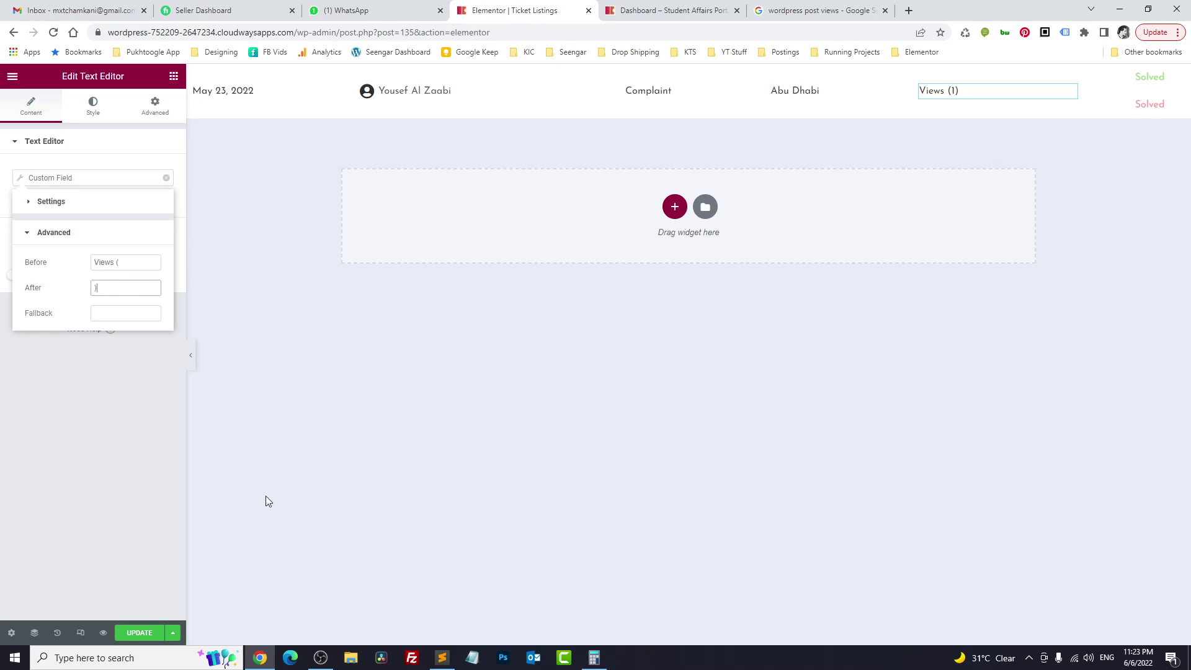
- Update the listing and reload the ticket dashboard to see Views (1), (5), (1)
{"action": "left_click", "coordinate": [139, 636]}
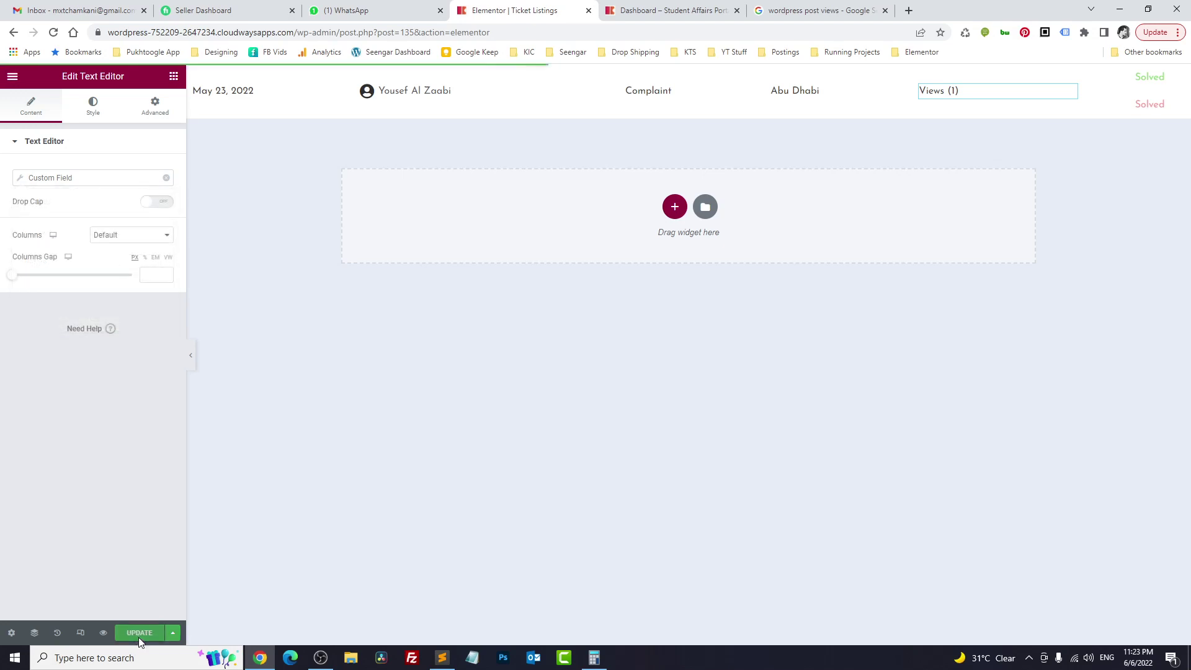
{"action": "left_click", "coordinate": [670, 10]}
{"action": "left_click", "coordinate": [129, 211]}
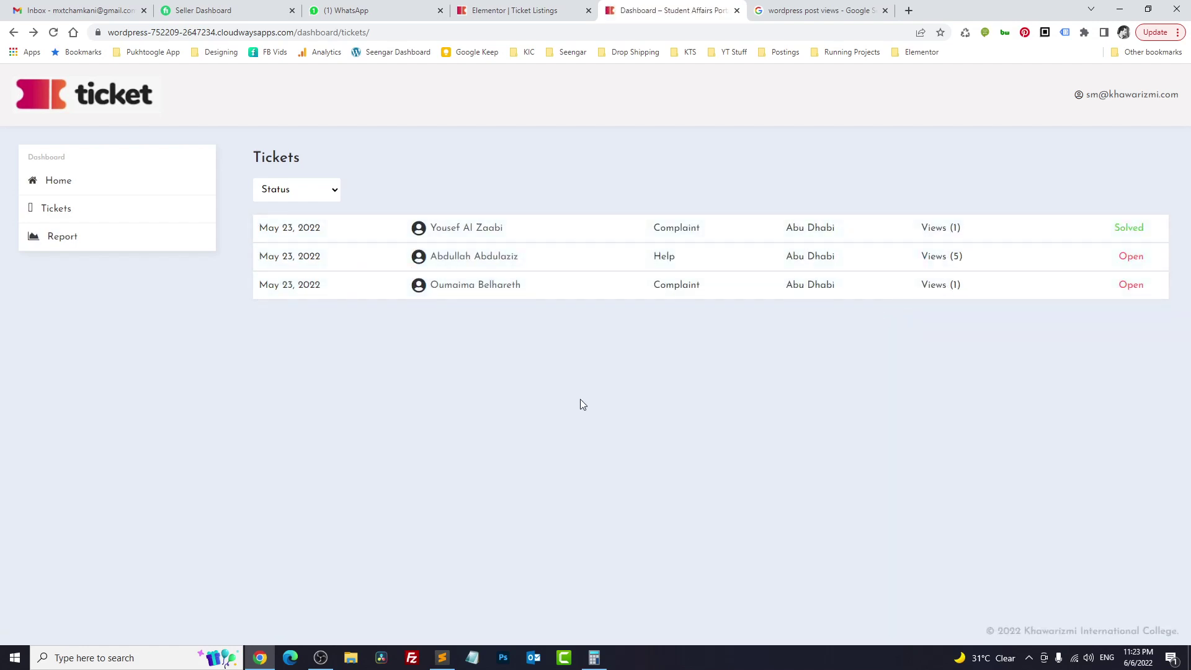
- Check the post views search results and ticket dashboard, then return to the listing editor
{"action": "left_click", "coordinate": [819, 11]}
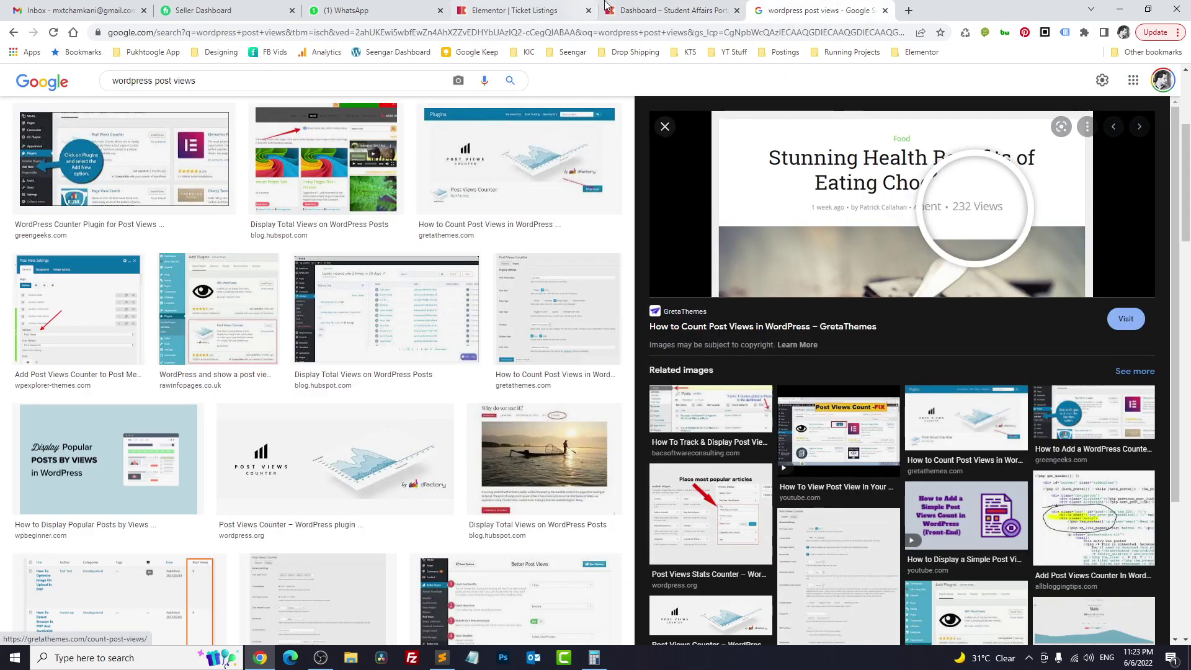
{"action": "left_click", "coordinate": [634, 6]}
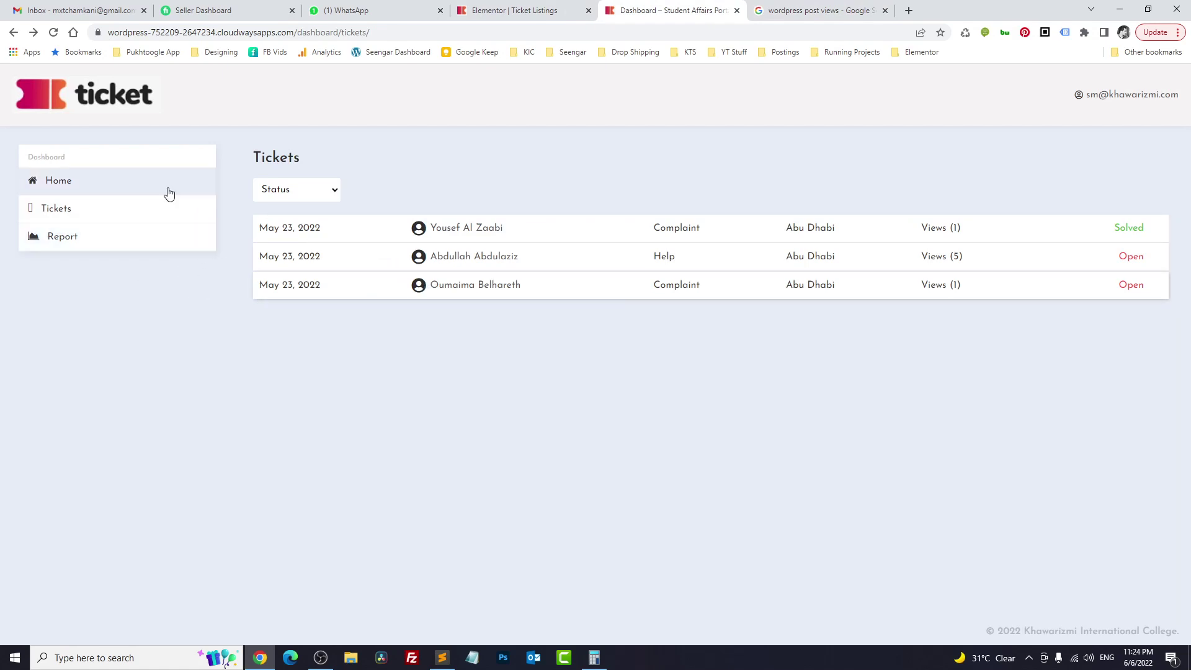
{"action": "key", "text": "ctrl+shift+Tab"}
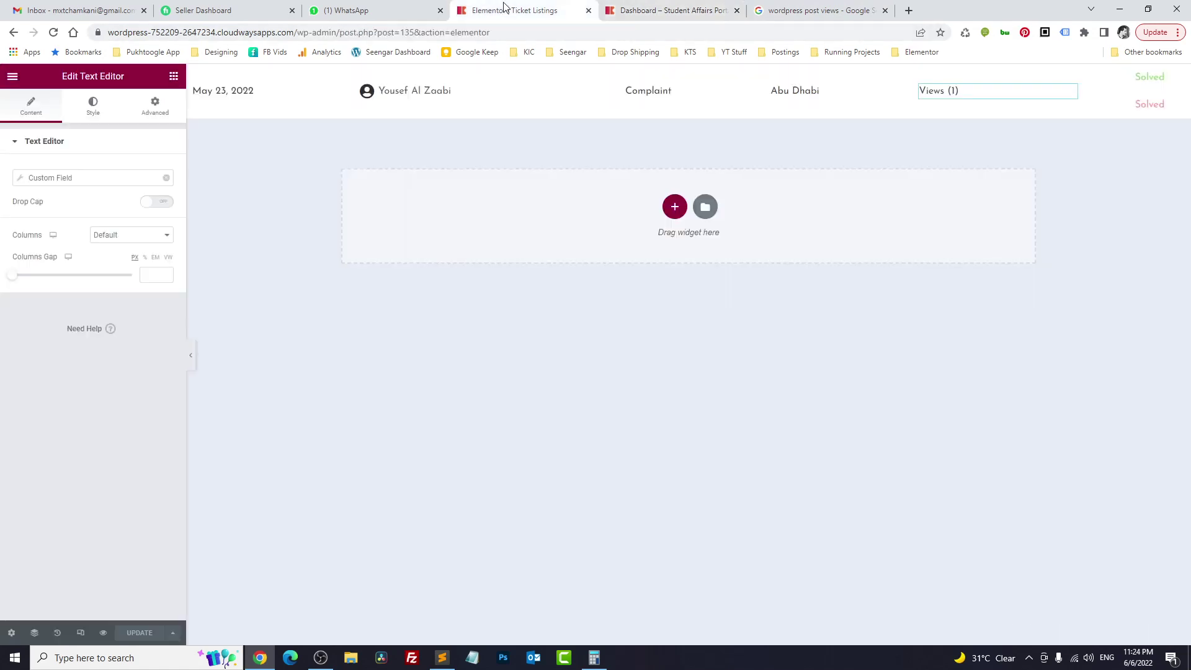
- Exit Elementor to the WordPress dashboard and show the Ticket Listings admin page
{"action": "left_click", "coordinate": [11, 77]}
{"action": "left_click", "coordinate": [74, 317]}
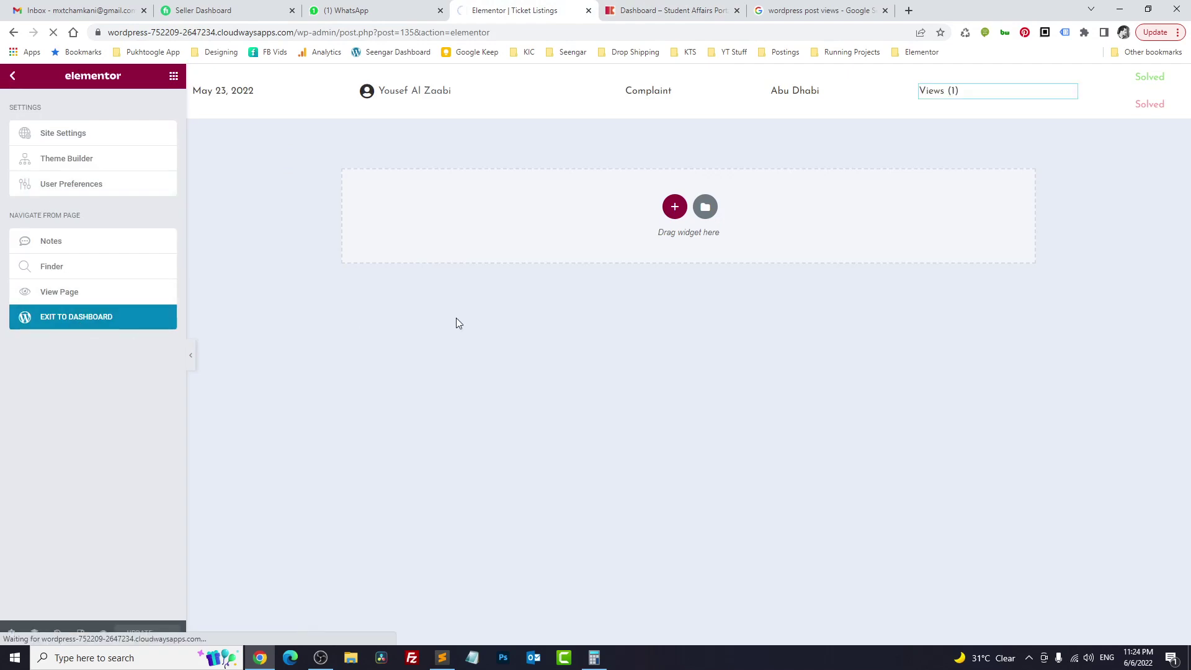
{"action": "left_click", "coordinate": [620, 5]}
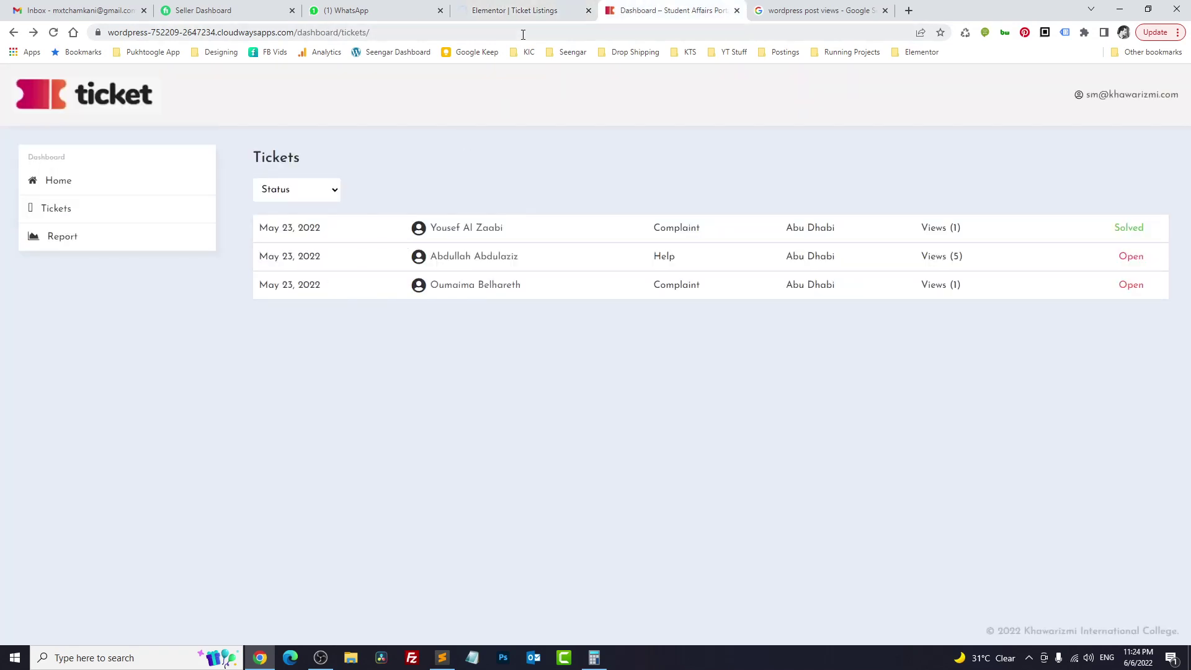
{"action": "left_click", "coordinate": [509, 10]}
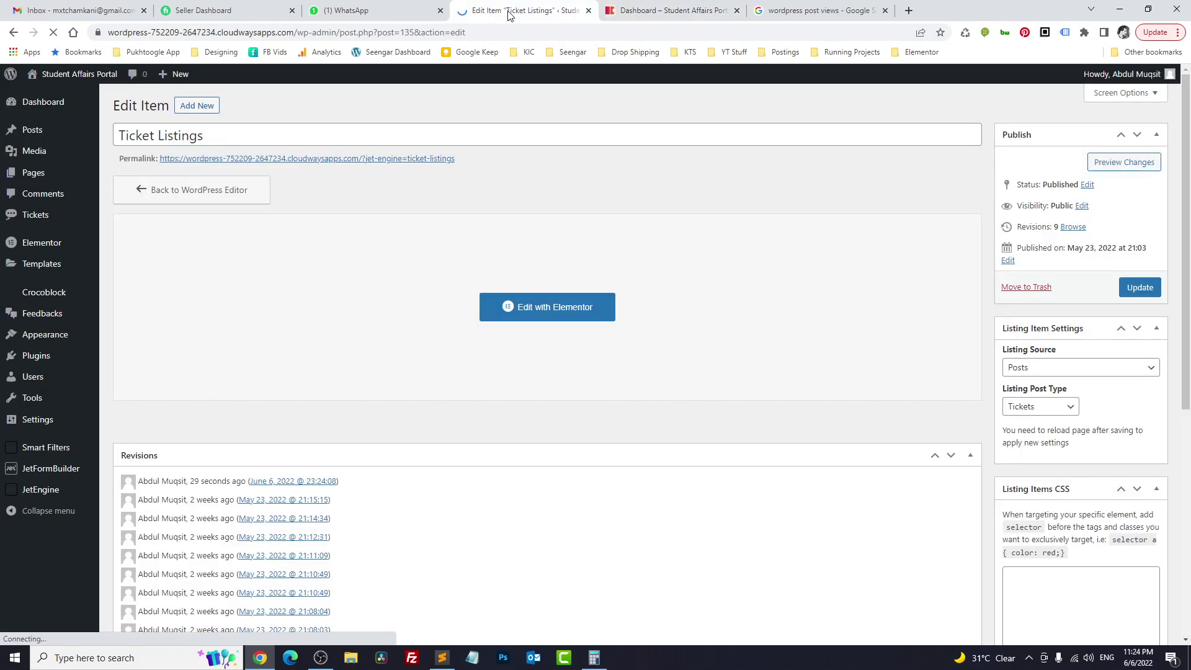
- Start a new JetEngine Query Builder query named Tickets Count
{"action": "mouse_move", "coordinate": [37, 494]}
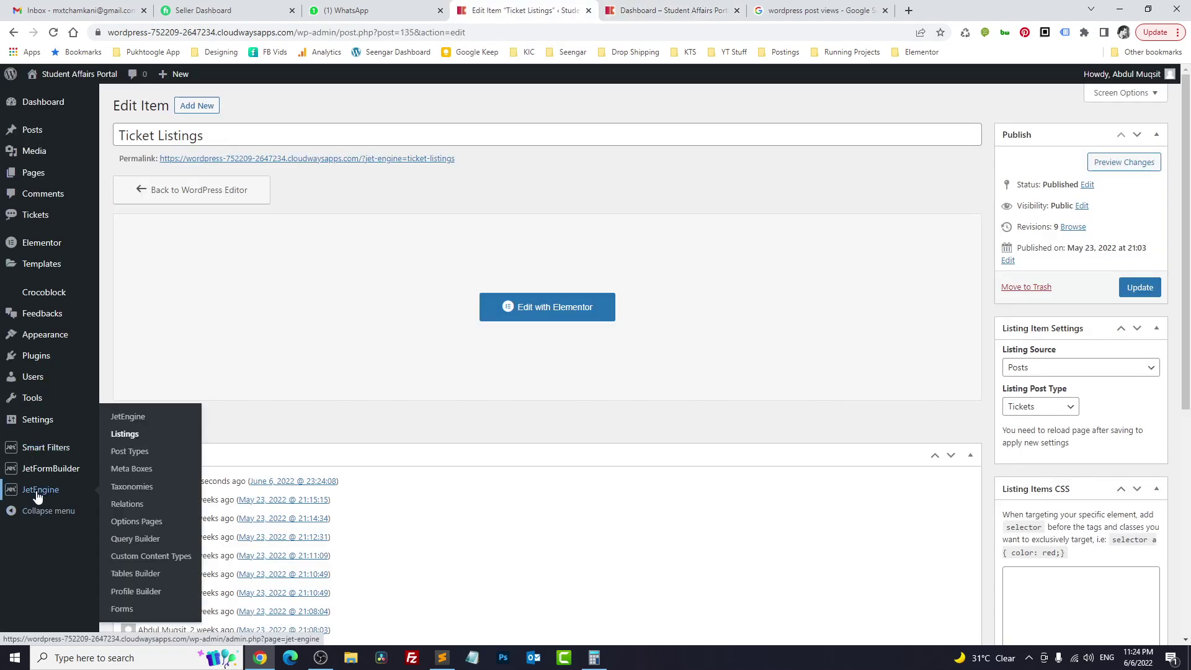
{"action": "left_click", "coordinate": [149, 540]}
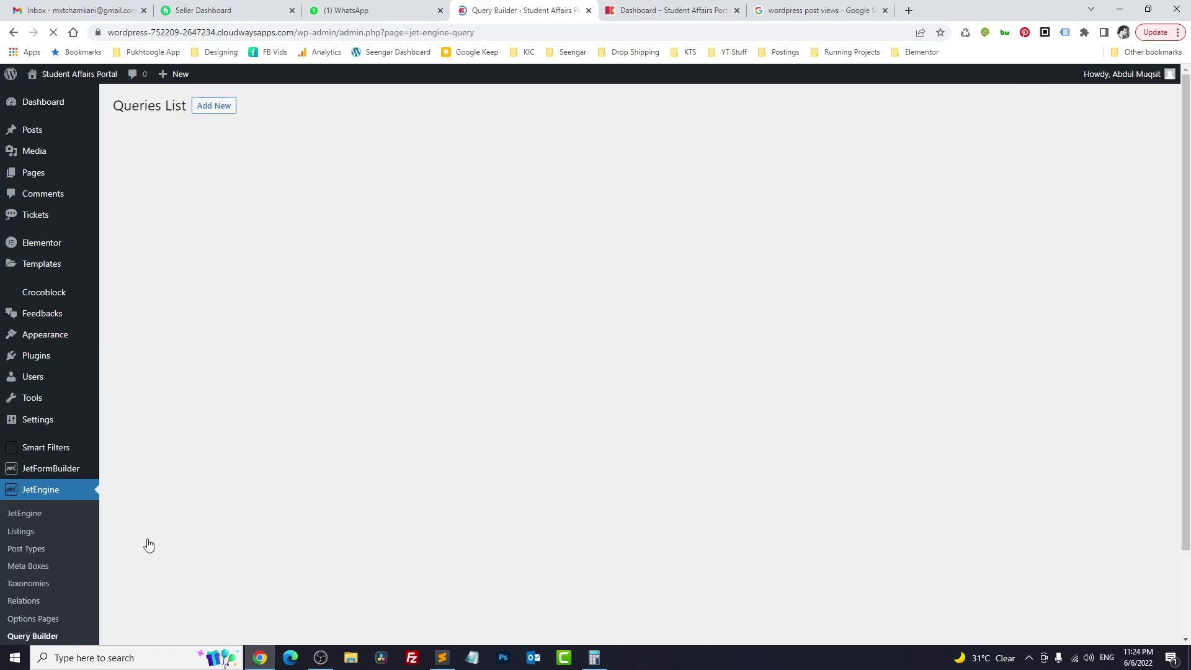
{"action": "left_click", "coordinate": [217, 108]}
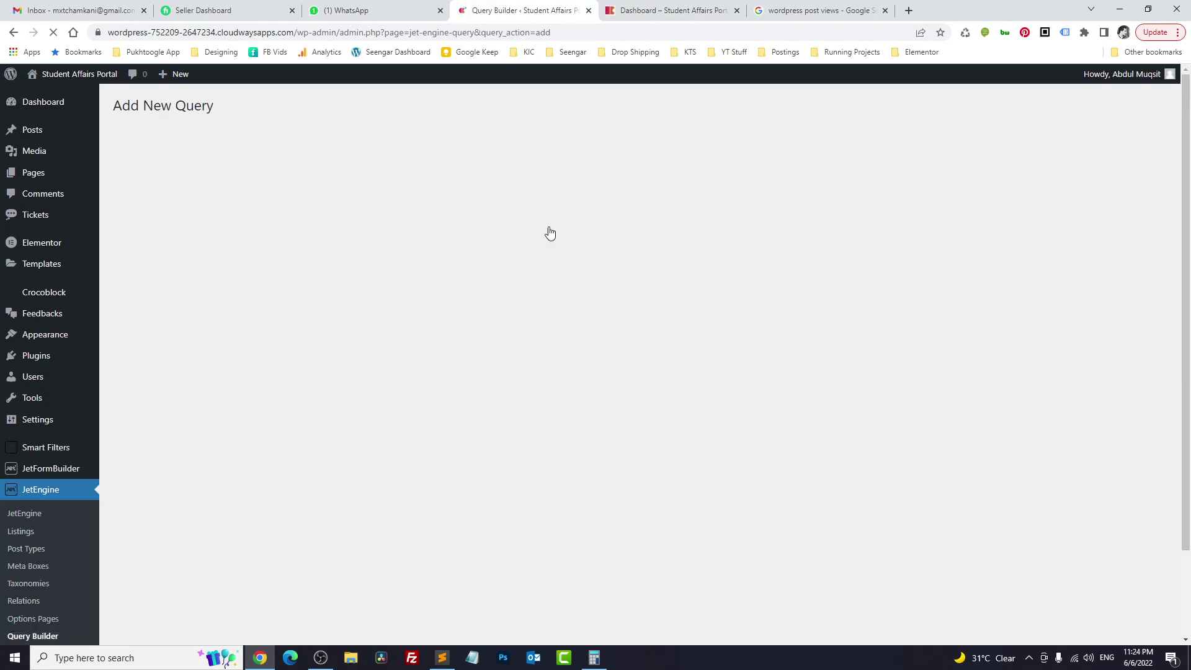
{"action": "left_click", "coordinate": [564, 187]}
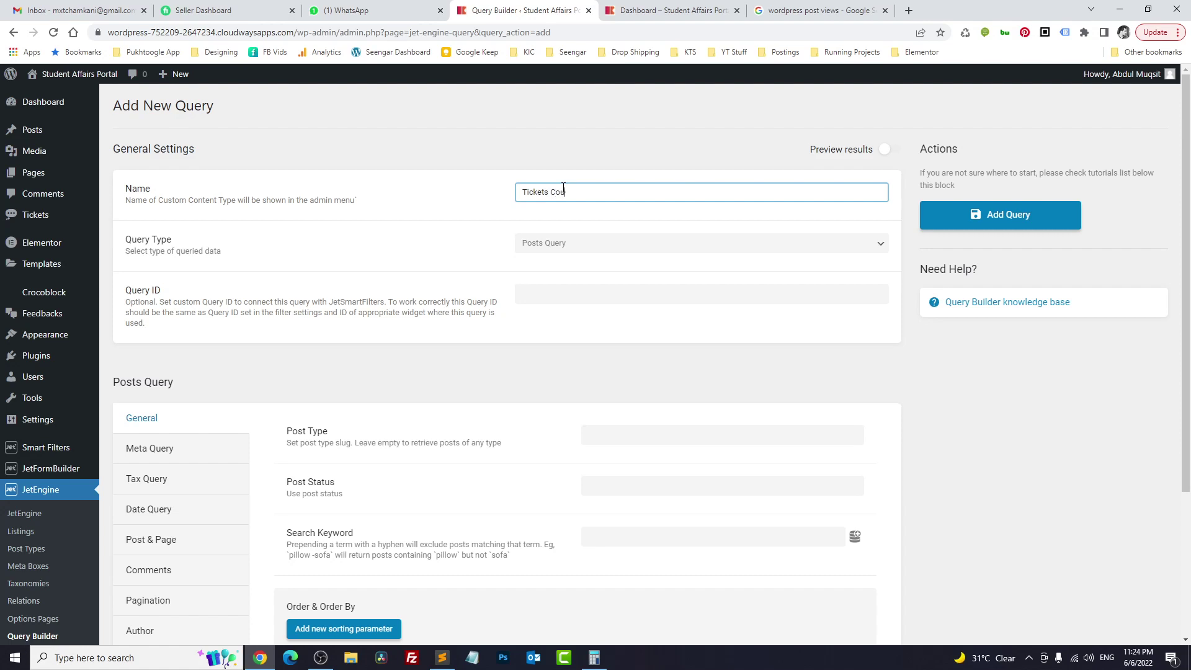
- Set the query's post type to Tickets, preview its 3 results, and add the query
{"action": "scroll", "coordinate": [438, 227], "scroll_direction": "down", "scroll_amount": 2}
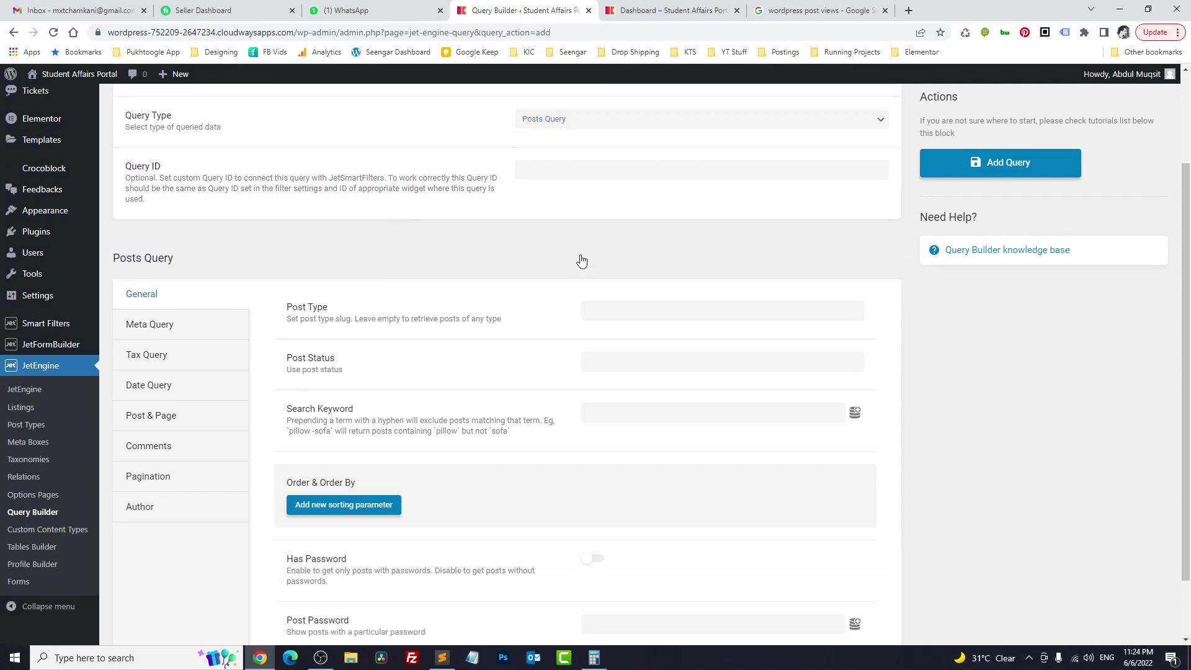
{"action": "left_click", "coordinate": [621, 315]}
{"action": "scroll", "coordinate": [609, 314], "scroll_direction": "down", "scroll_amount": 2}
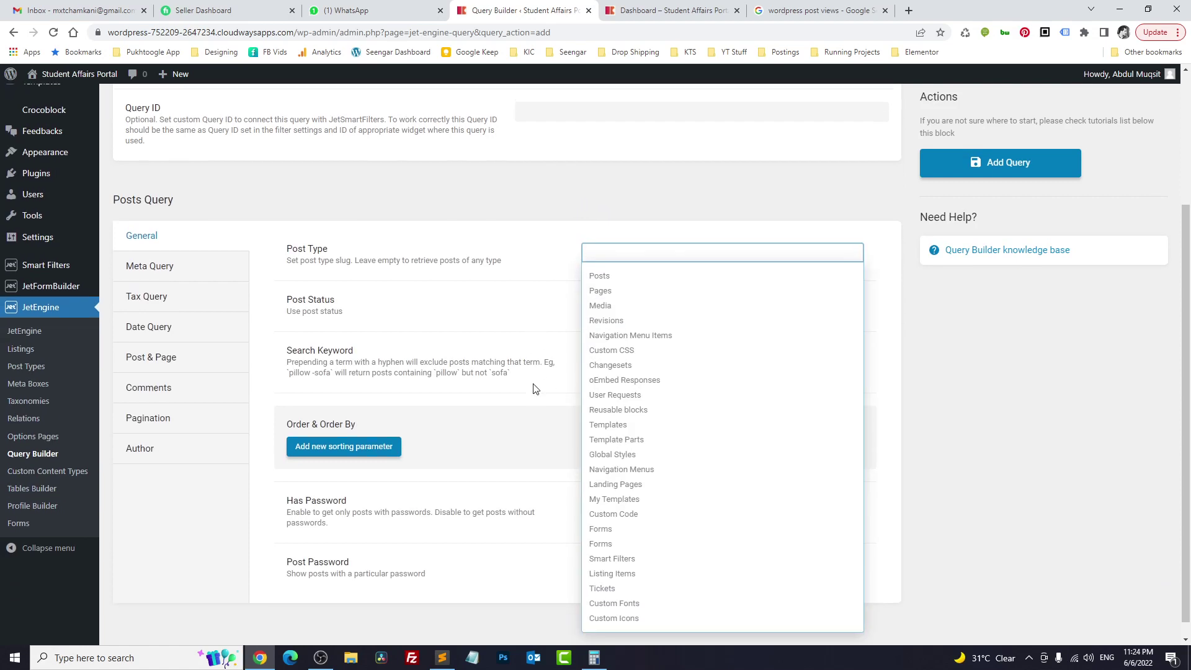
{"action": "left_click", "coordinate": [614, 572]}
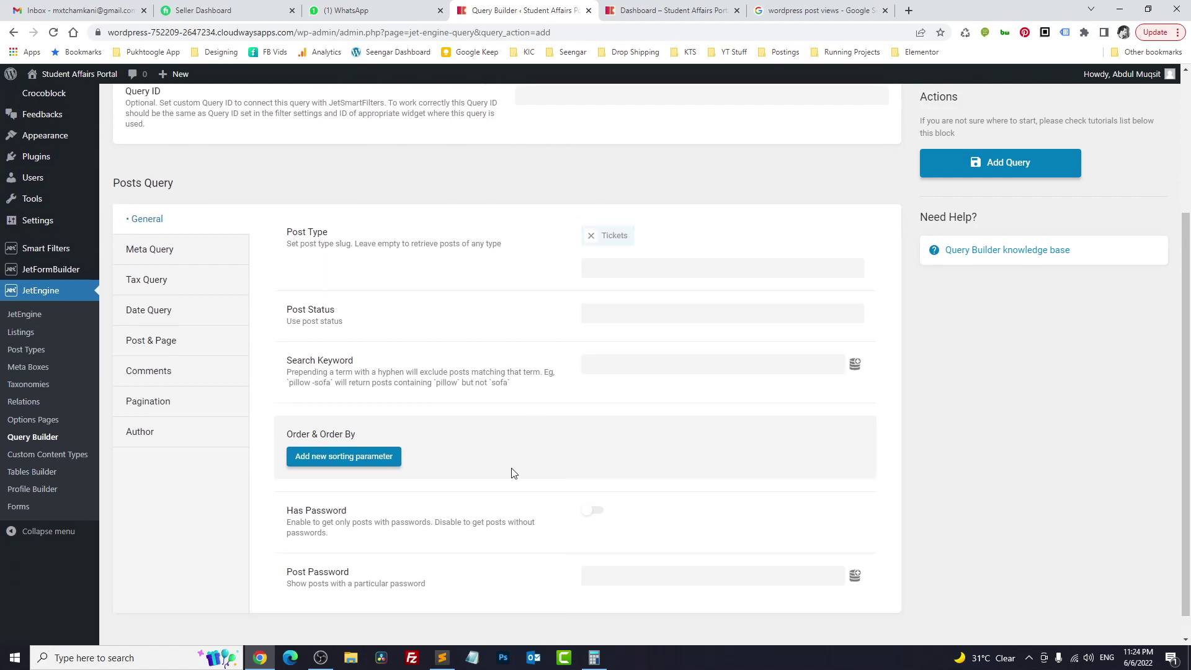
{"action": "scroll", "coordinate": [508, 436], "scroll_direction": "up", "scroll_amount": 3}
{"action": "left_click", "coordinate": [894, 159]}
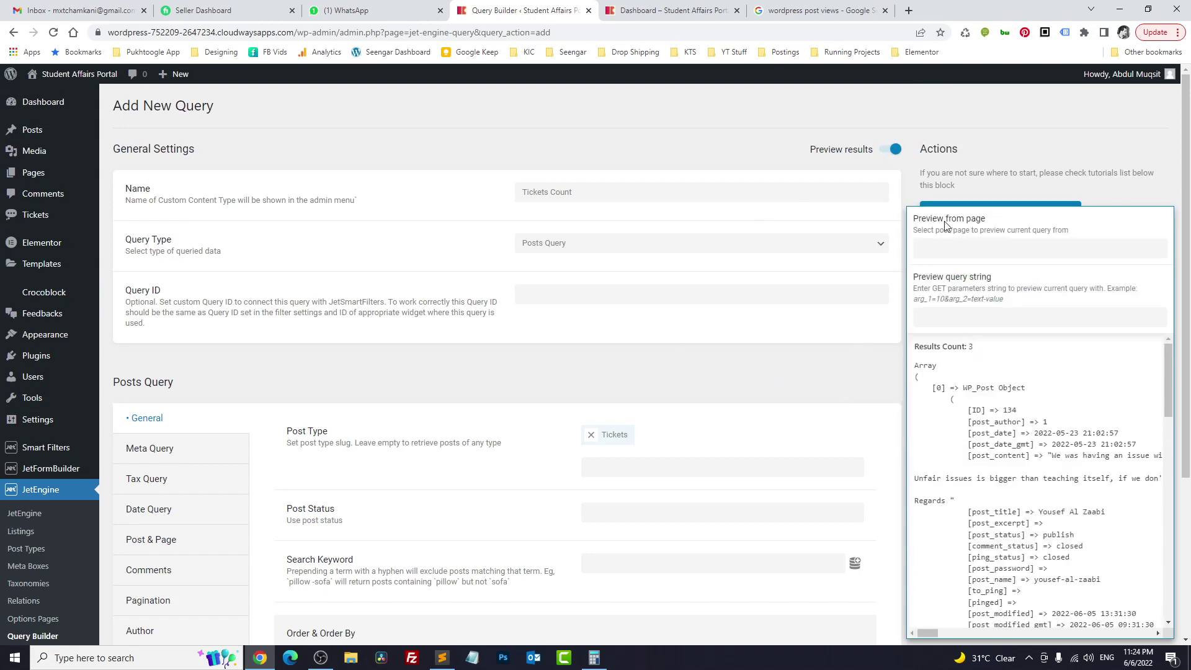
{"action": "scroll", "coordinate": [956, 204], "scroll_direction": "down", "scroll_amount": 2}
{"action": "left_click", "coordinate": [959, 161]}
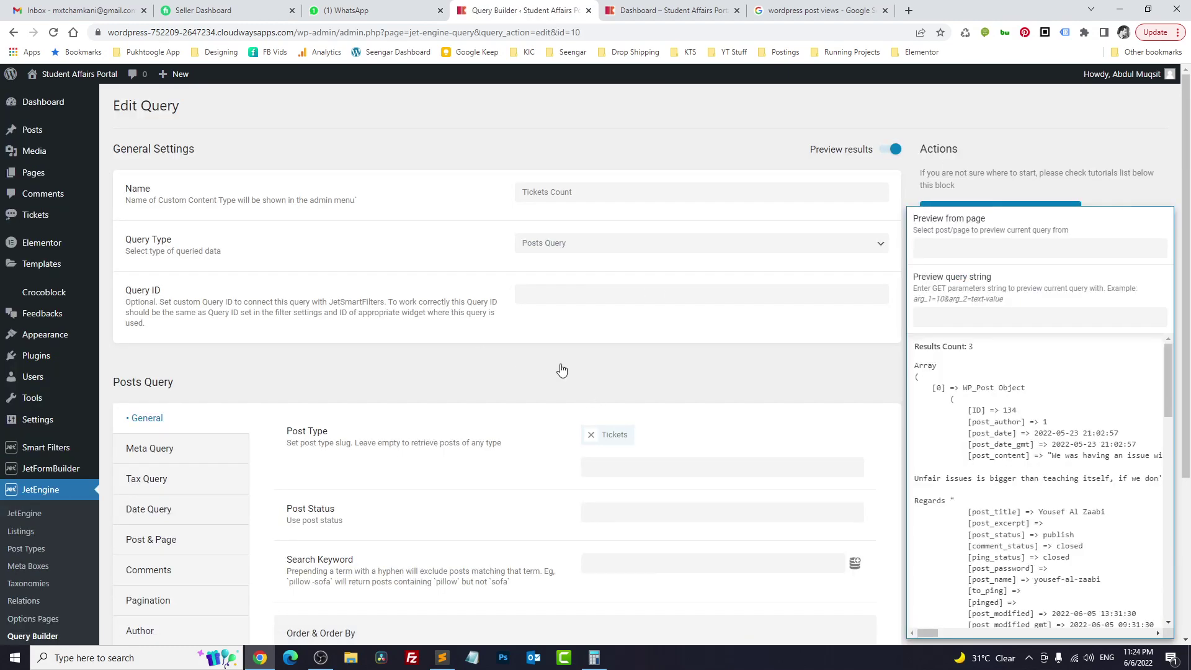
- Review the saved query, then go to Elementor's Saved Templates list
{"action": "scroll", "coordinate": [562, 370], "scroll_direction": "down", "scroll_amount": 3}
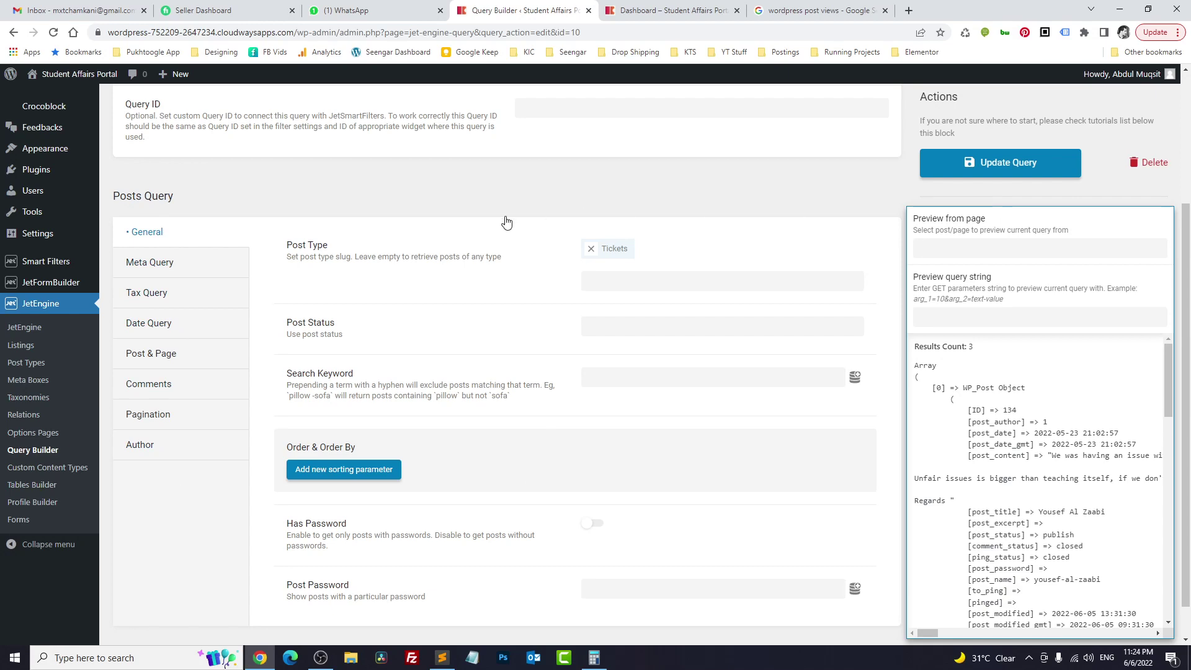
{"action": "scroll", "coordinate": [338, 276], "scroll_direction": "up", "scroll_amount": 3}
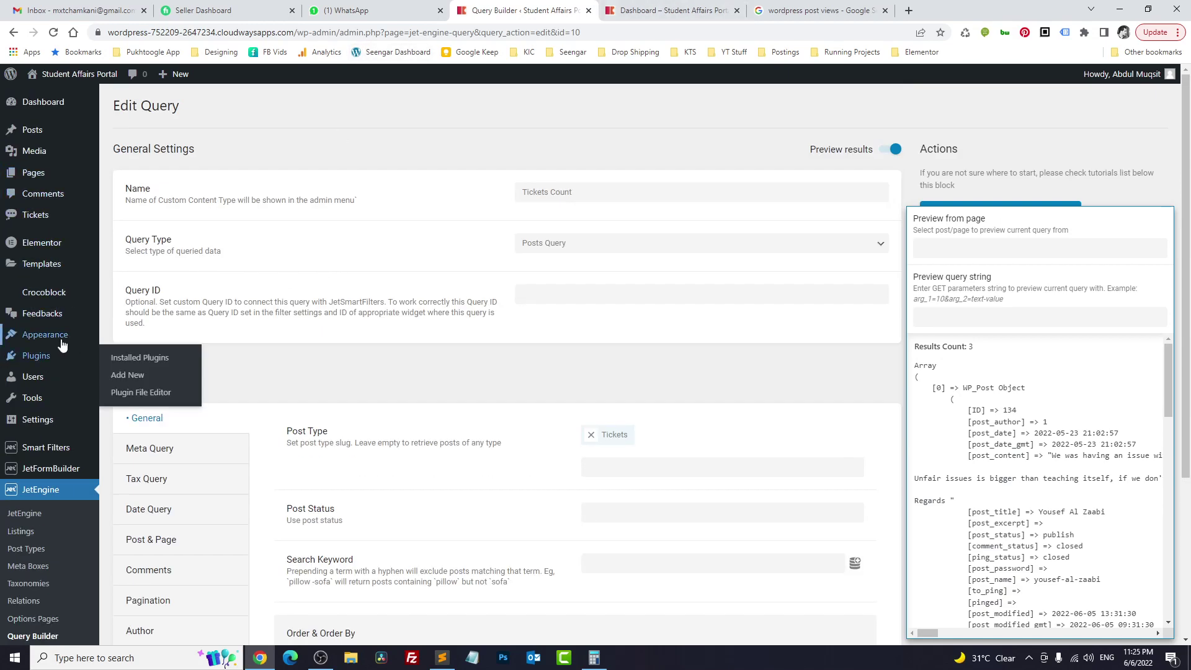
{"action": "left_click", "coordinate": [127, 268]}
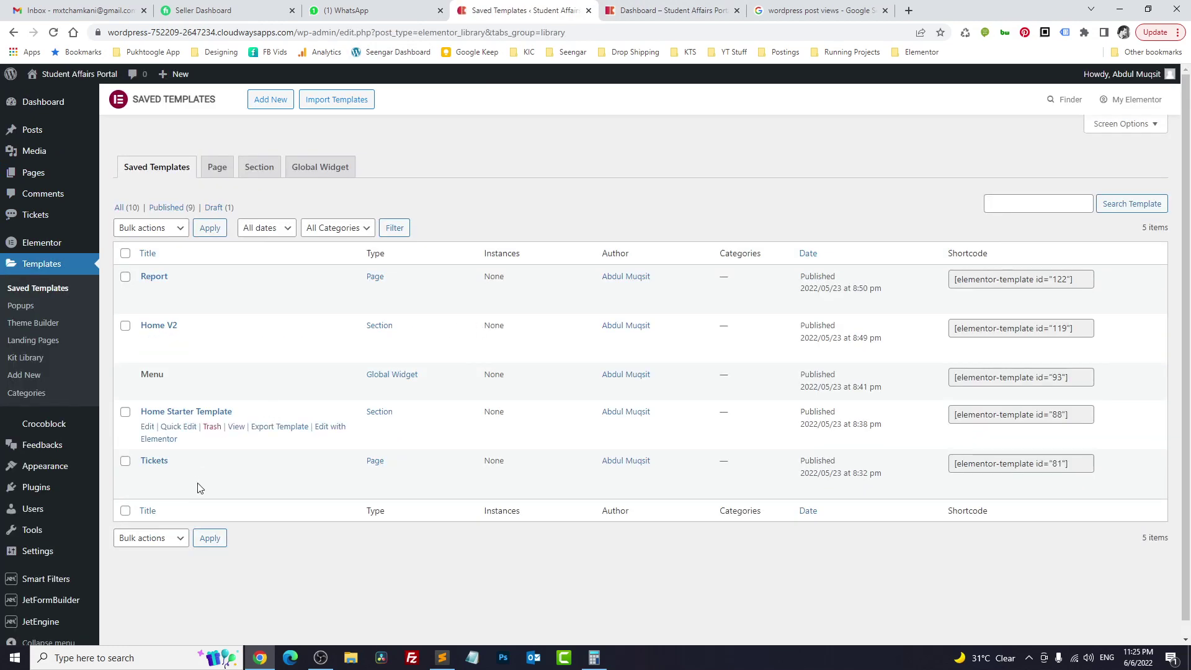
- Open the Tickets template in Elementor and place an Icon Box below the Dashboard menu
{"action": "left_click", "coordinate": [329, 476]}
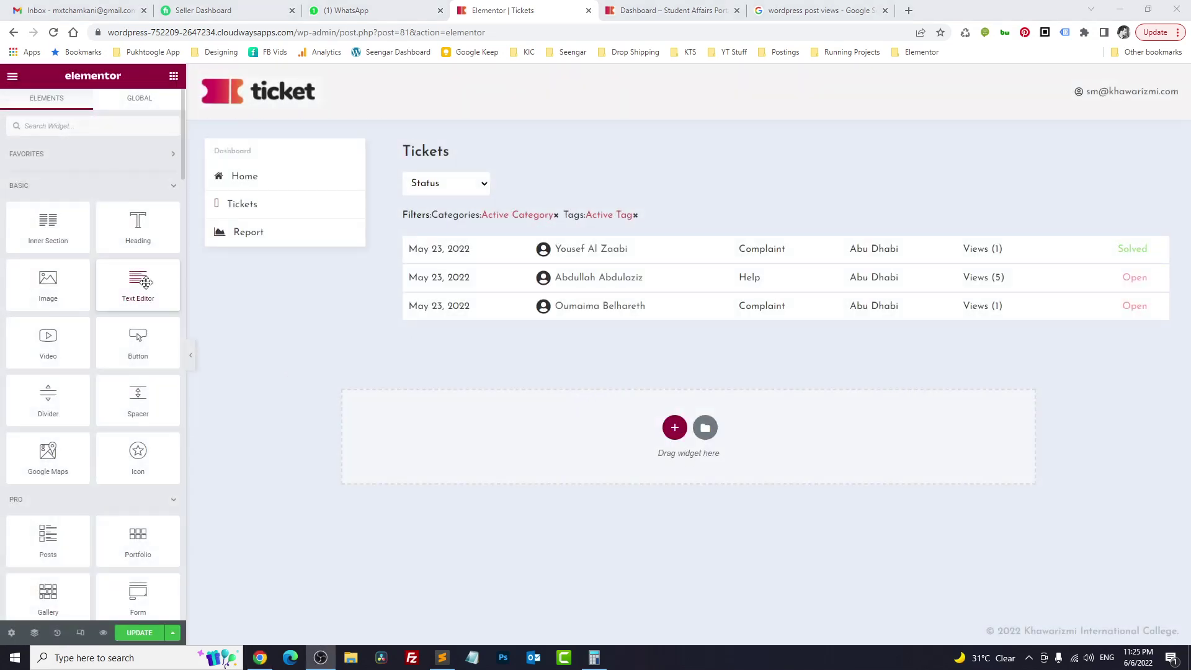
{"action": "left_click", "coordinate": [97, 131]}
{"action": "type", "text": "icon"}
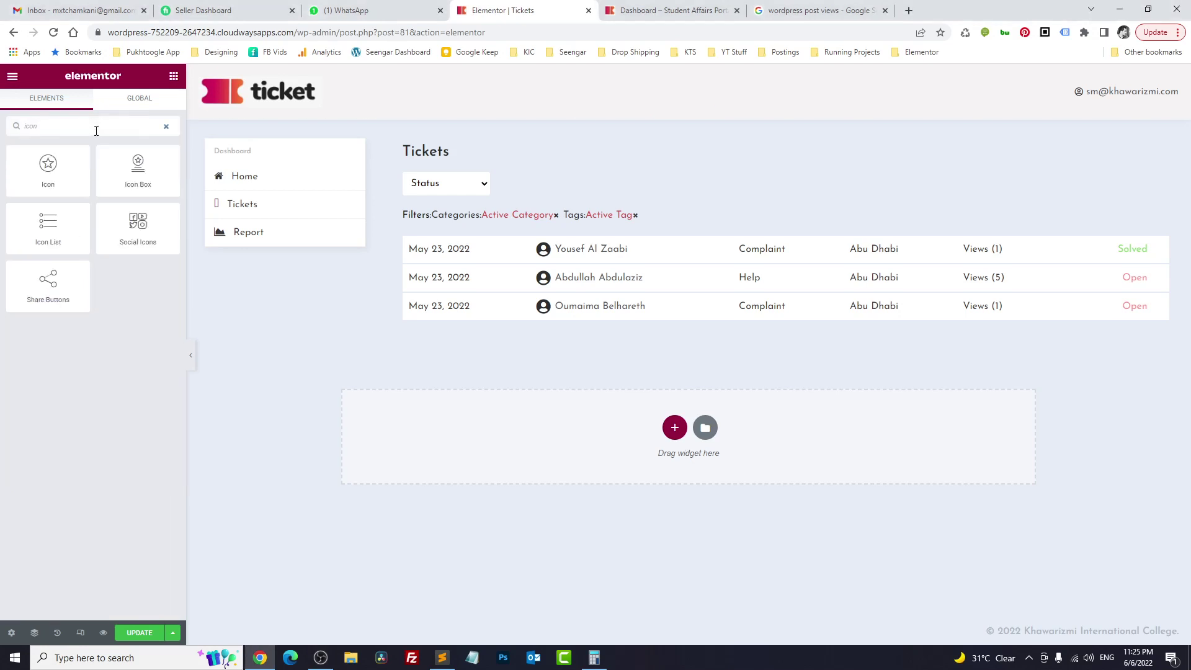
{"action": "left_click_drag", "start_coordinate": [124, 170], "coordinate": [307, 239]}
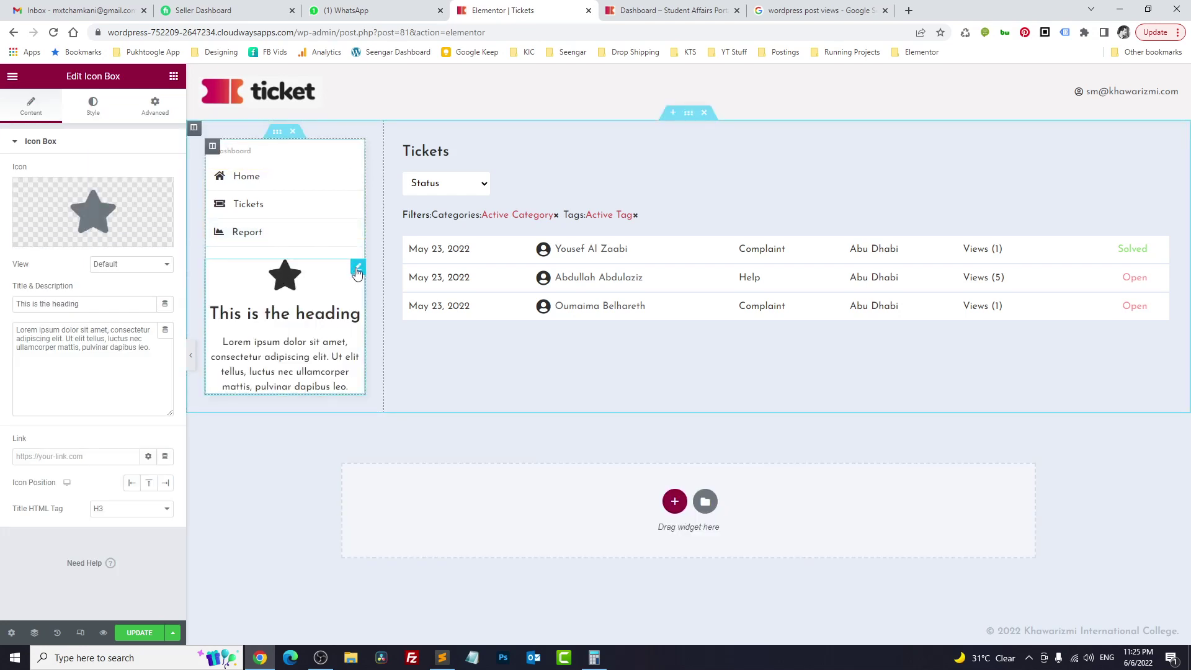
{"action": "left_click_drag", "start_coordinate": [357, 271], "coordinate": [302, 268]}
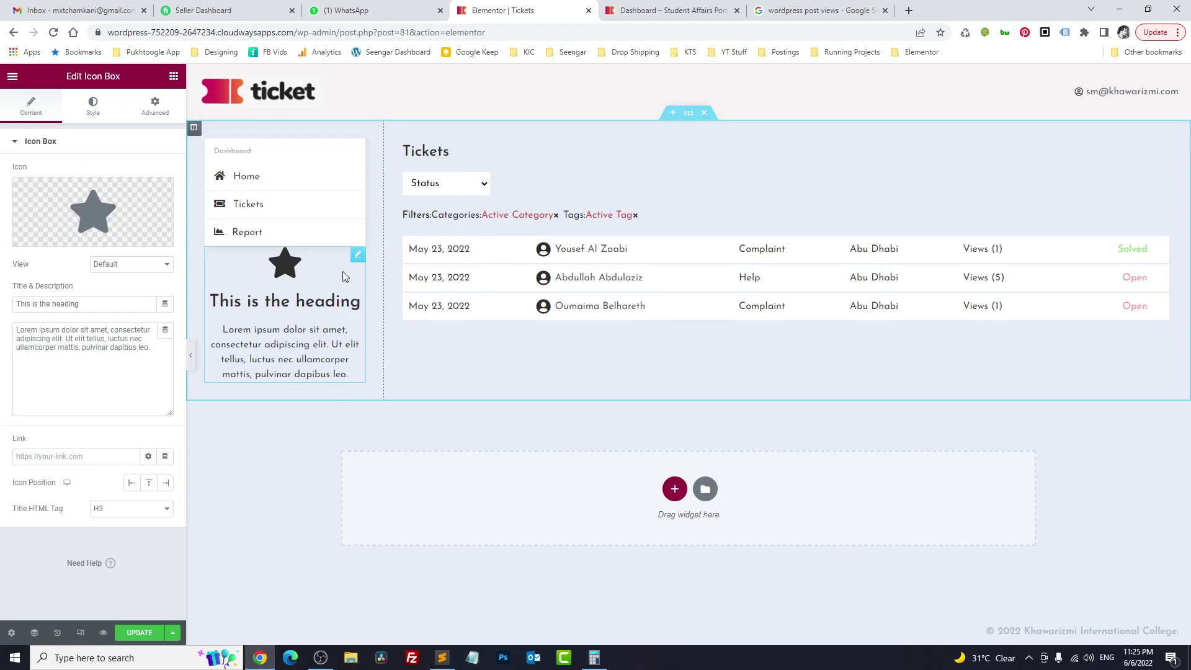
- Give the icon box a top margin of 30
{"action": "left_click", "coordinate": [155, 106]}
{"action": "left_click_drag", "start_coordinate": [39, 186], "coordinate": [9, 188]}
{"action": "type", "text": "30"}
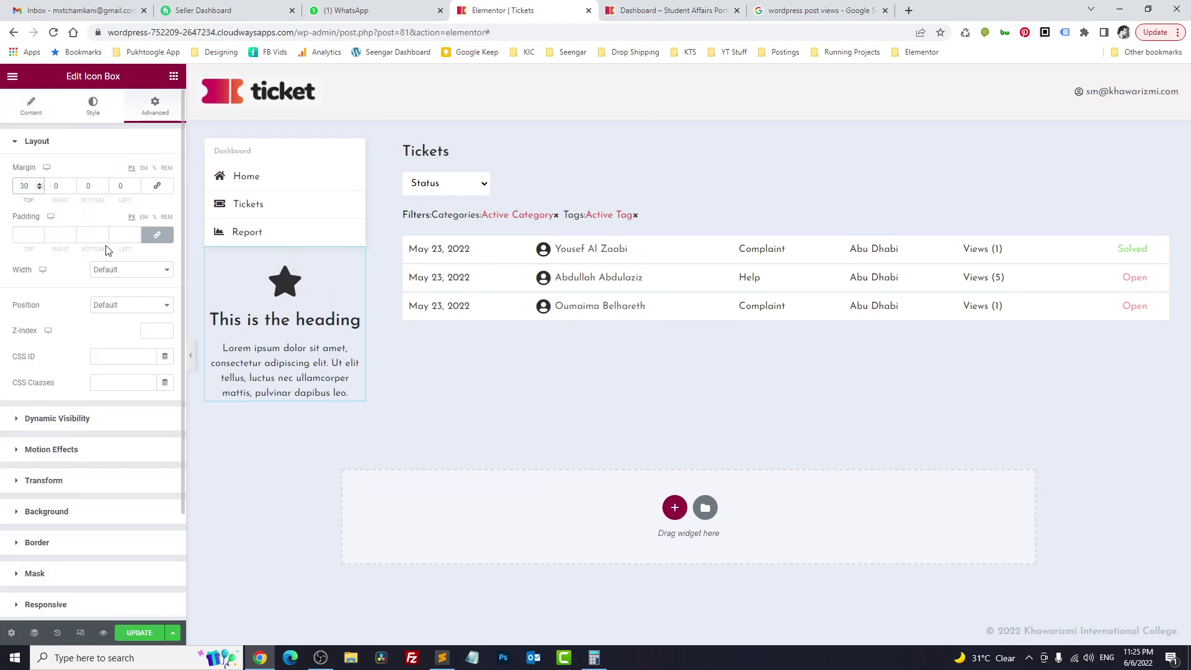
{"action": "left_click", "coordinate": [29, 108]}
- Replace the icon box's star with the Ticket alt icon
{"action": "left_click", "coordinate": [106, 214]}
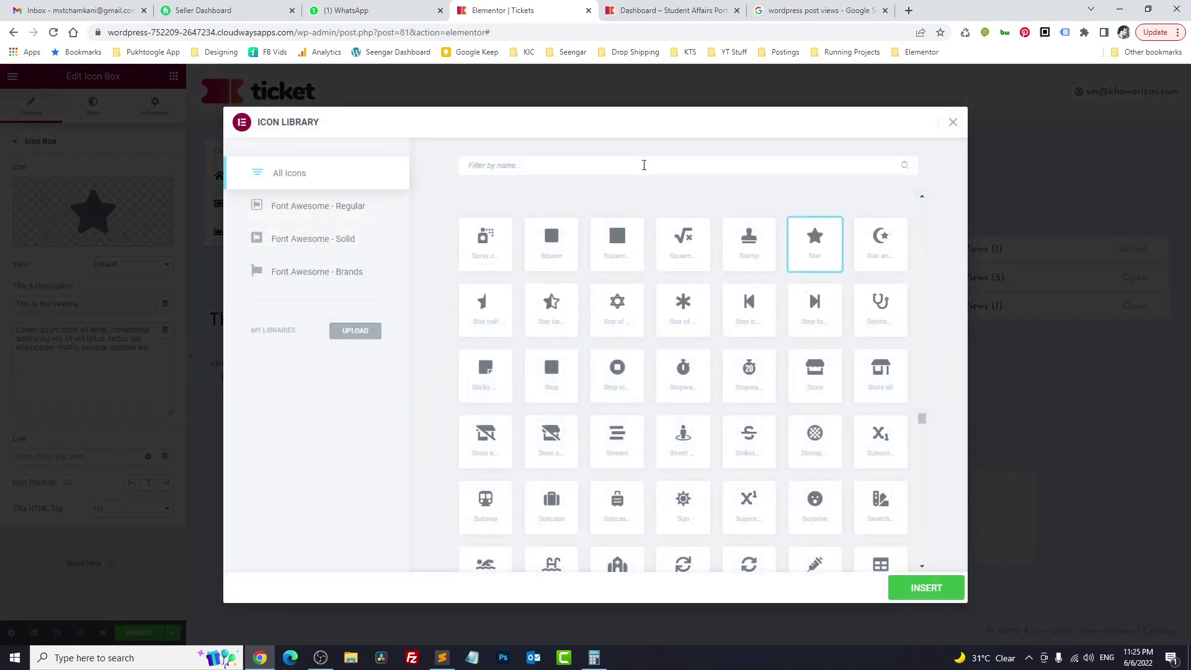
{"action": "left_click", "coordinate": [644, 165]}
{"action": "type", "text": "tic"}
{"action": "left_click", "coordinate": [893, 242]}
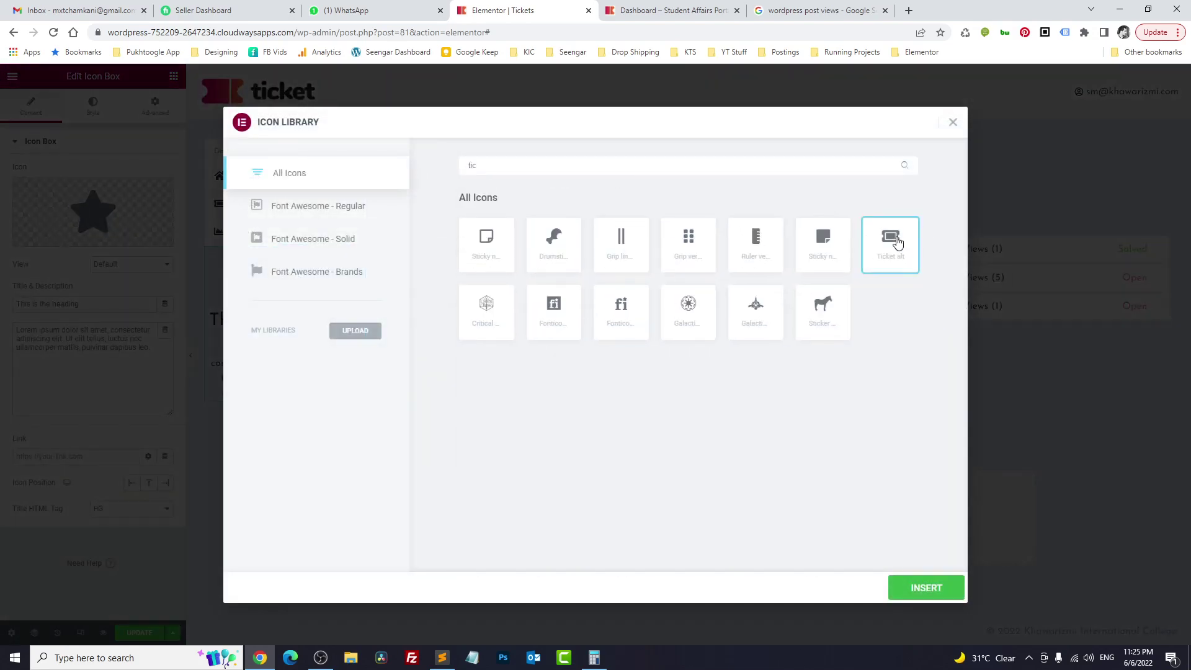
{"action": "left_click", "coordinate": [918, 593]}
- Clear the icon box's placeholder description text
{"action": "left_click", "coordinate": [145, 345]}
{"action": "key", "text": "ctrl+a"}
{"action": "key", "text": "BackSpace"}
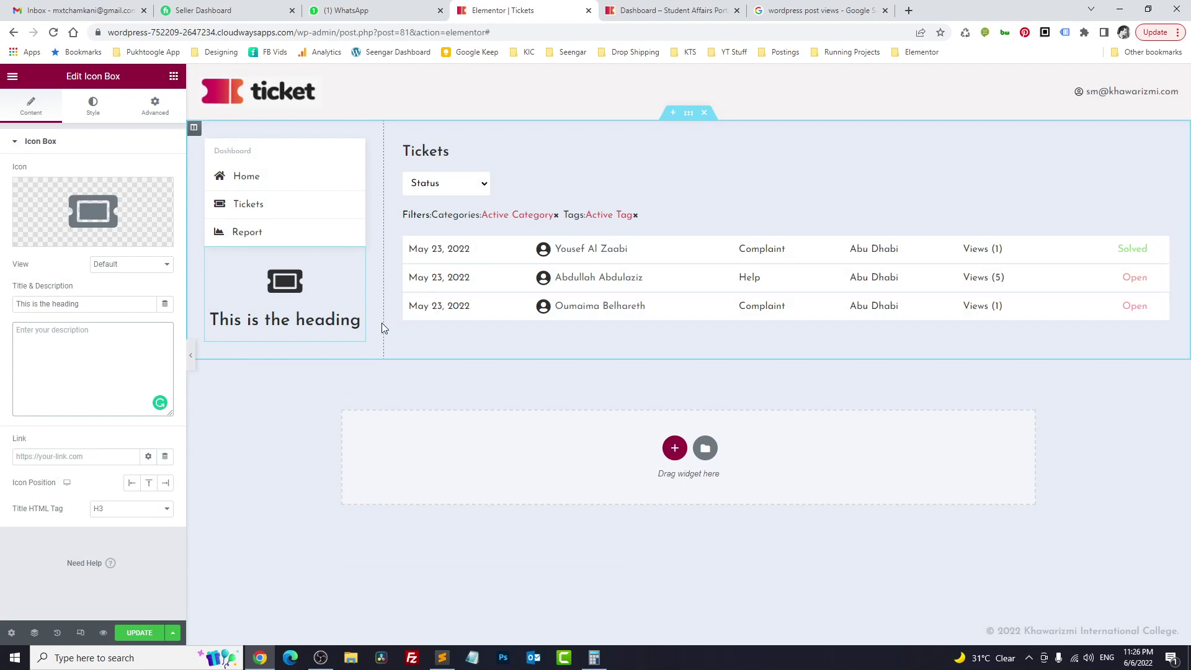
- Set the title to a Query Results Count tag using the Tickets Count query
{"action": "left_click", "coordinate": [165, 315]}
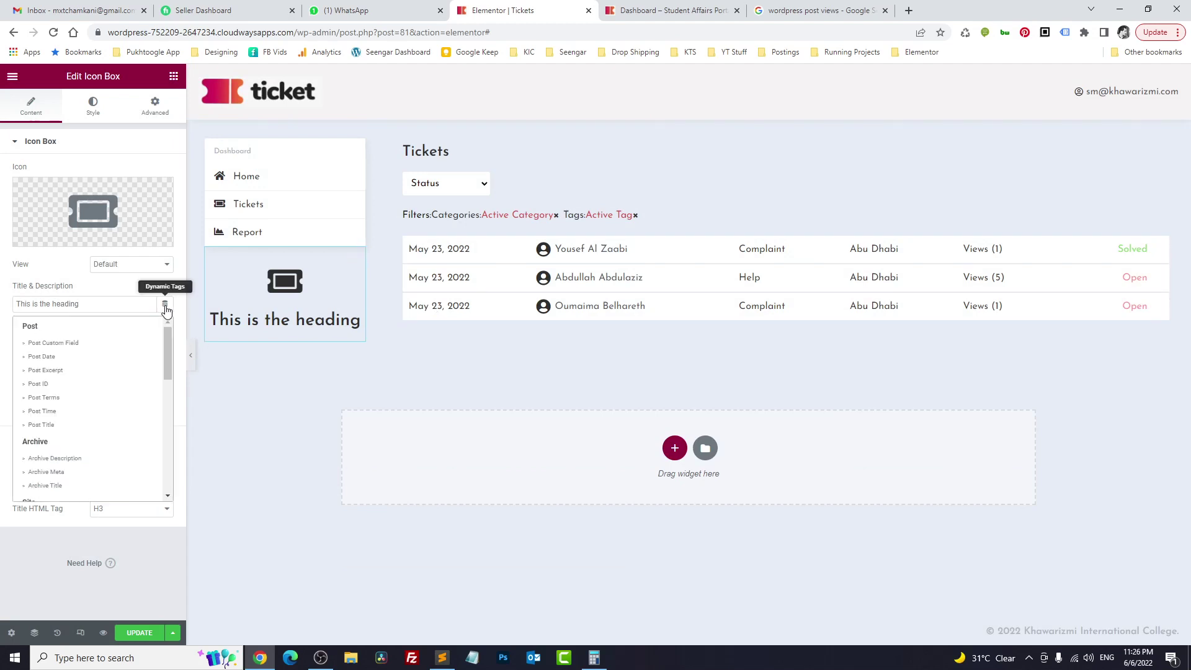
{"action": "scroll", "coordinate": [124, 428], "scroll_direction": "down", "scroll_amount": 8}
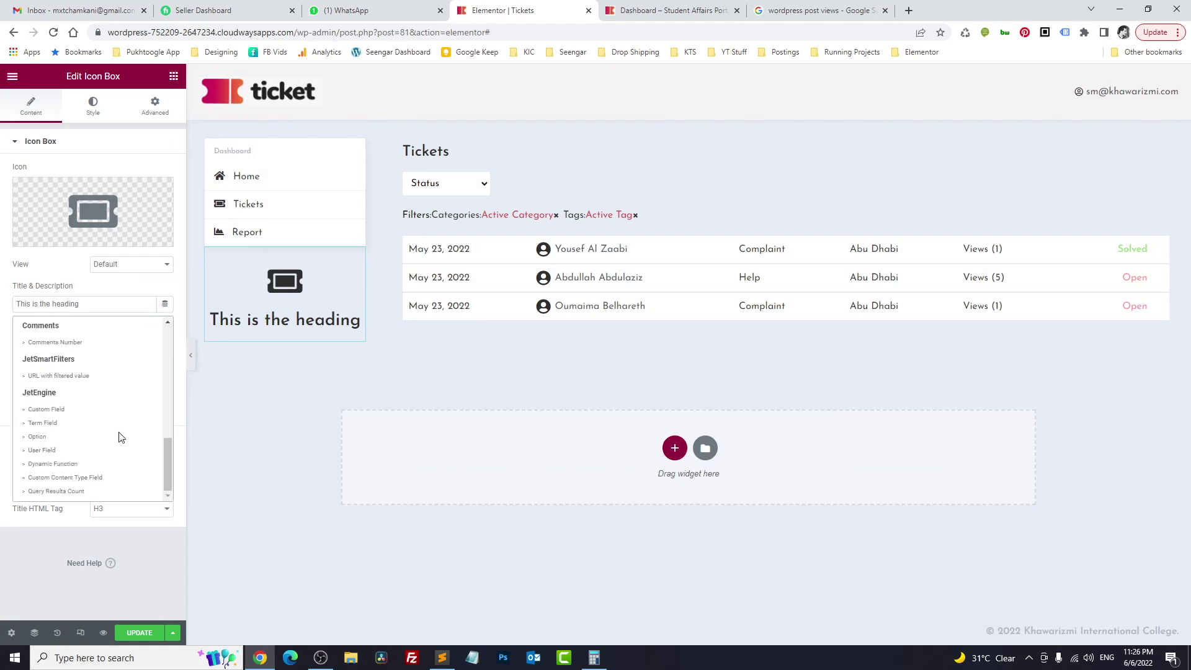
{"action": "left_click", "coordinate": [64, 492]}
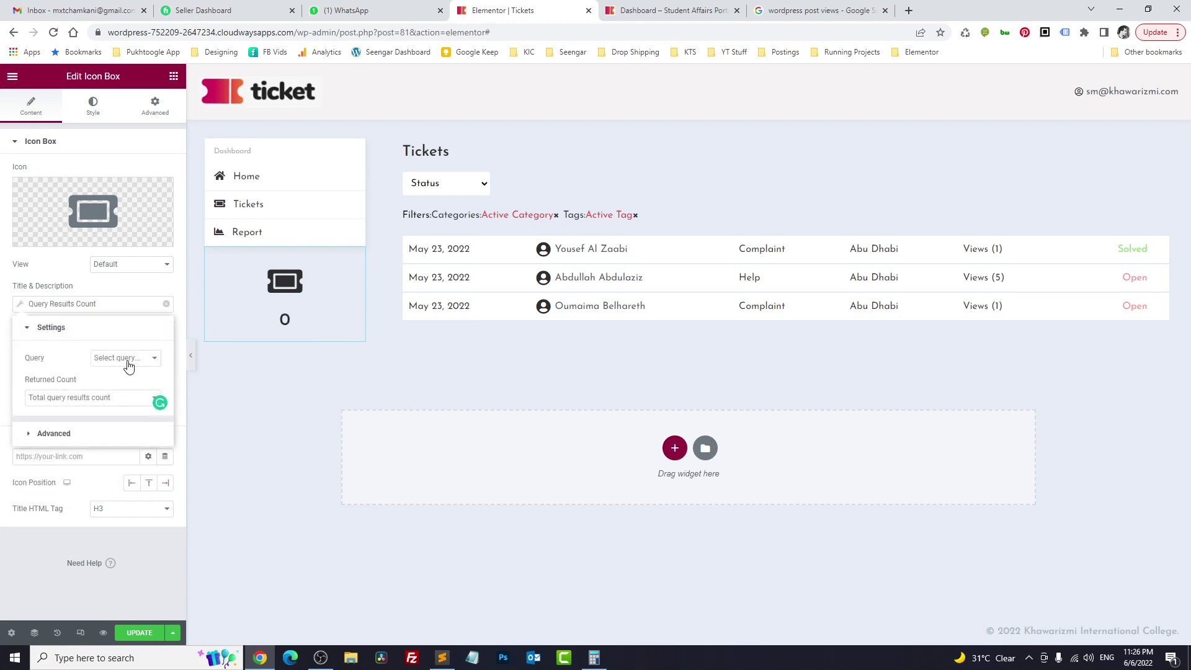
{"action": "left_click", "coordinate": [128, 360]}
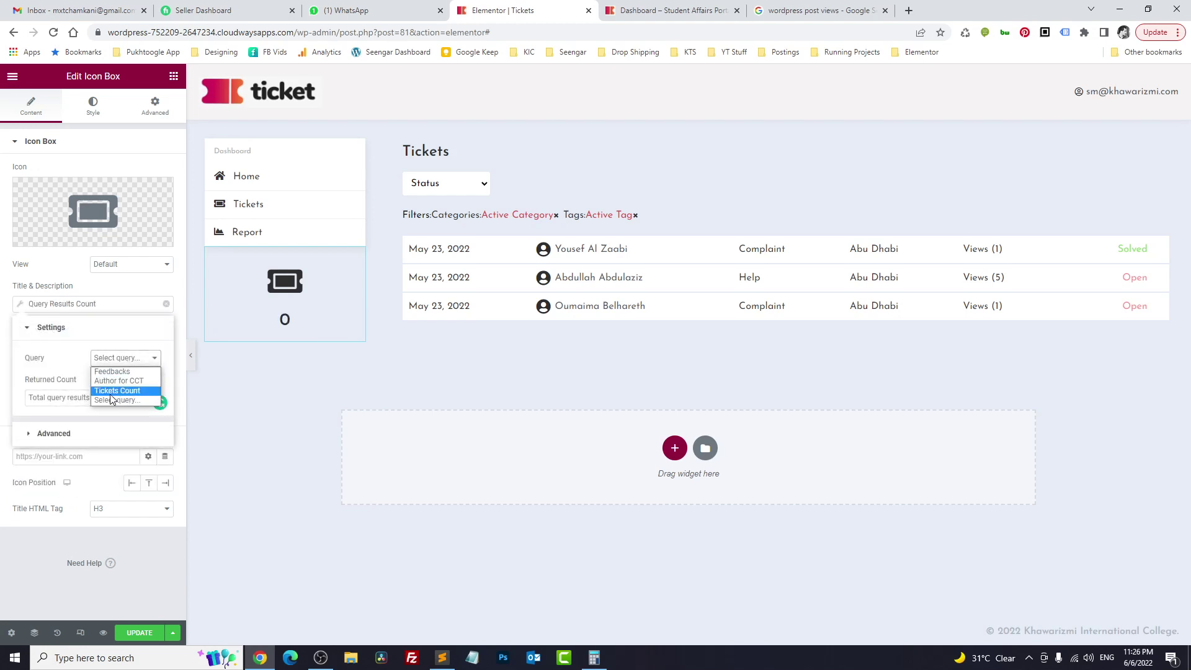
{"action": "left_click", "coordinate": [124, 392]}
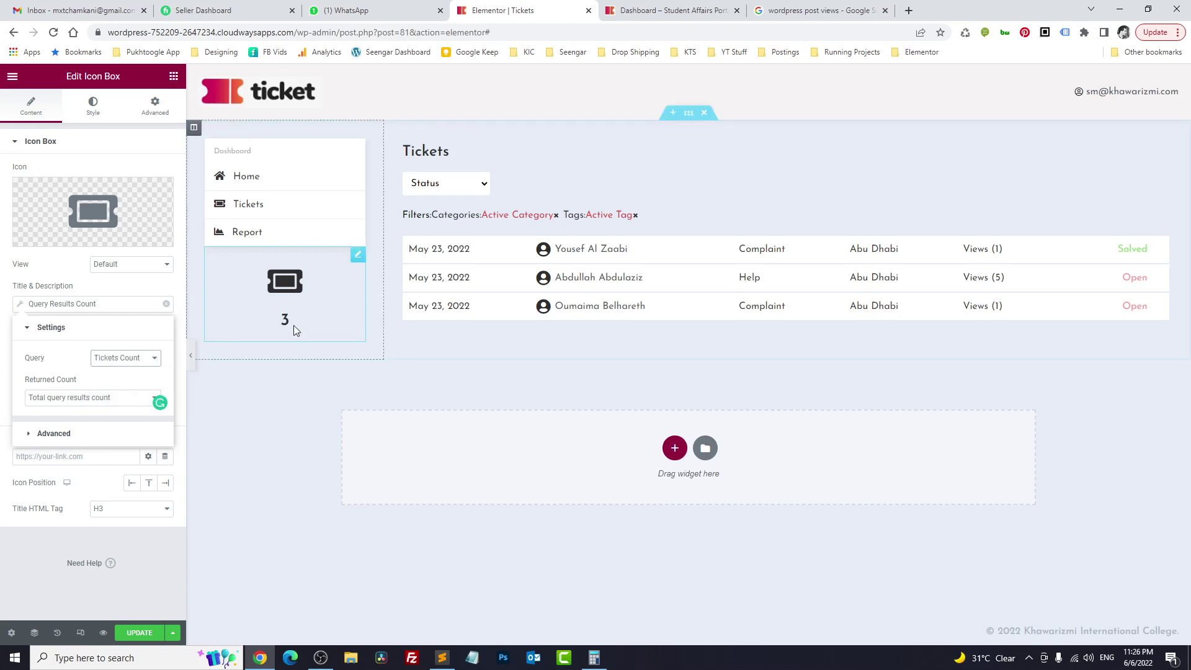
- Enter 'Total Tickets<br/>(' as before text, then remove the Query Results Count tag
{"action": "left_click", "coordinate": [104, 436]}
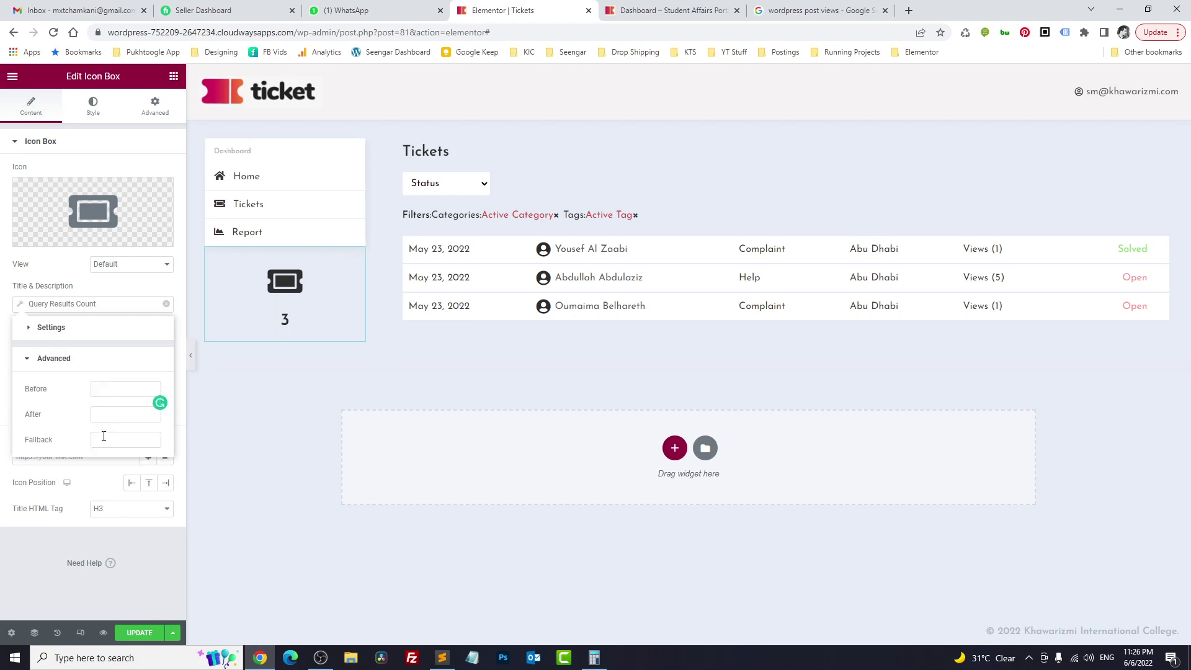
{"action": "left_click", "coordinate": [115, 389]}
{"action": "type", "text": "Total Ticket"}
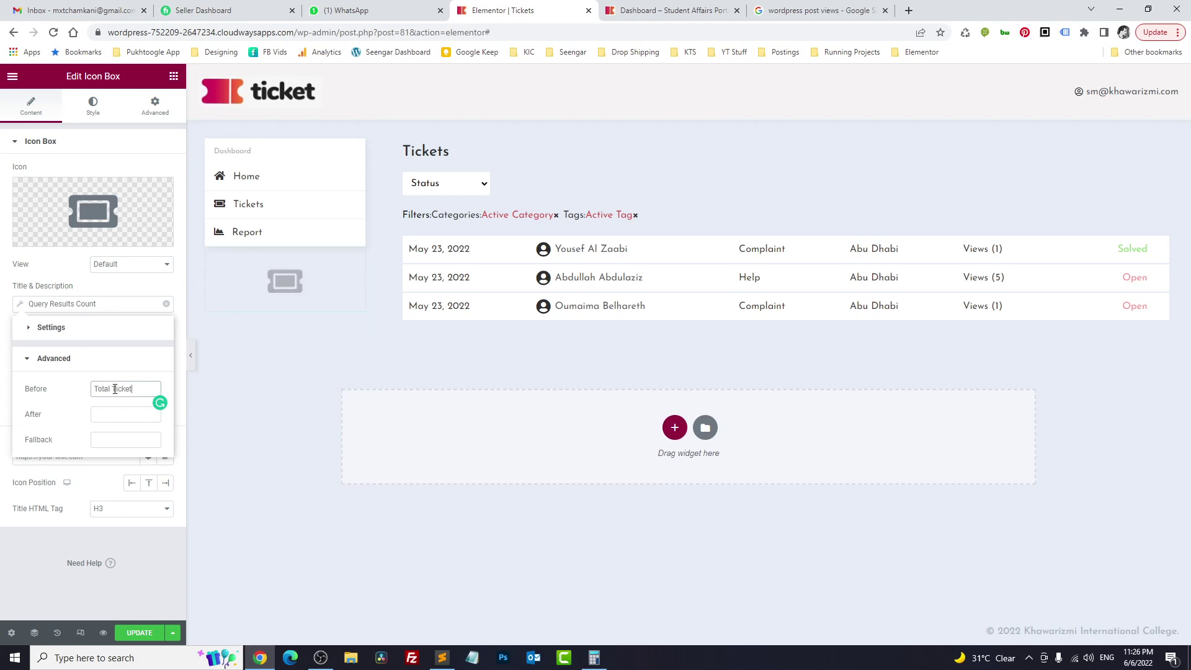
{"action": "type", "text": "s<br/>("}
{"action": "key", "text": "Tab"}
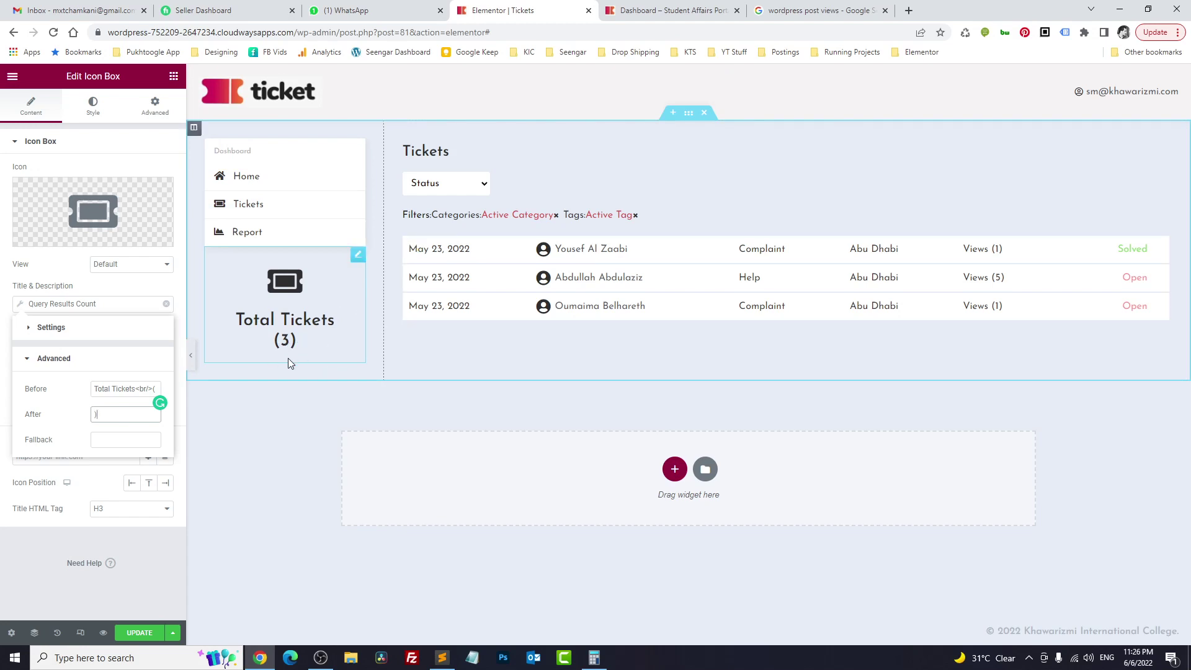
{"action": "left_click", "coordinate": [167, 305]}
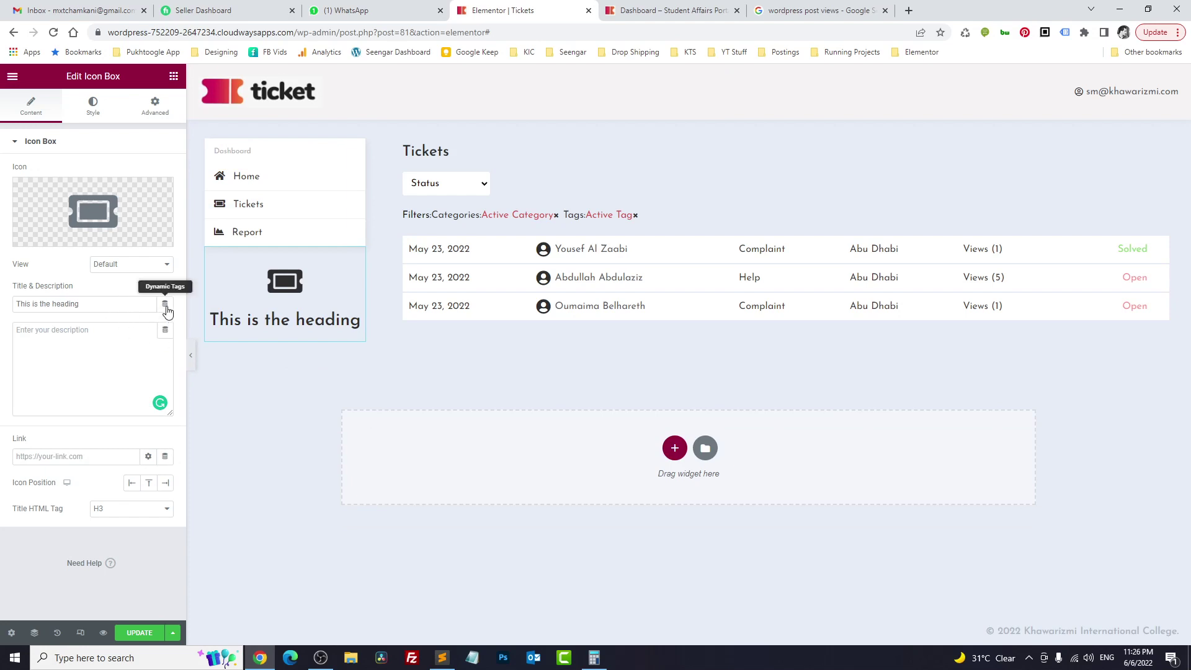
- Make the title a Dynamic Function with function Count and data source Post Meta
{"action": "left_click", "coordinate": [164, 304]}
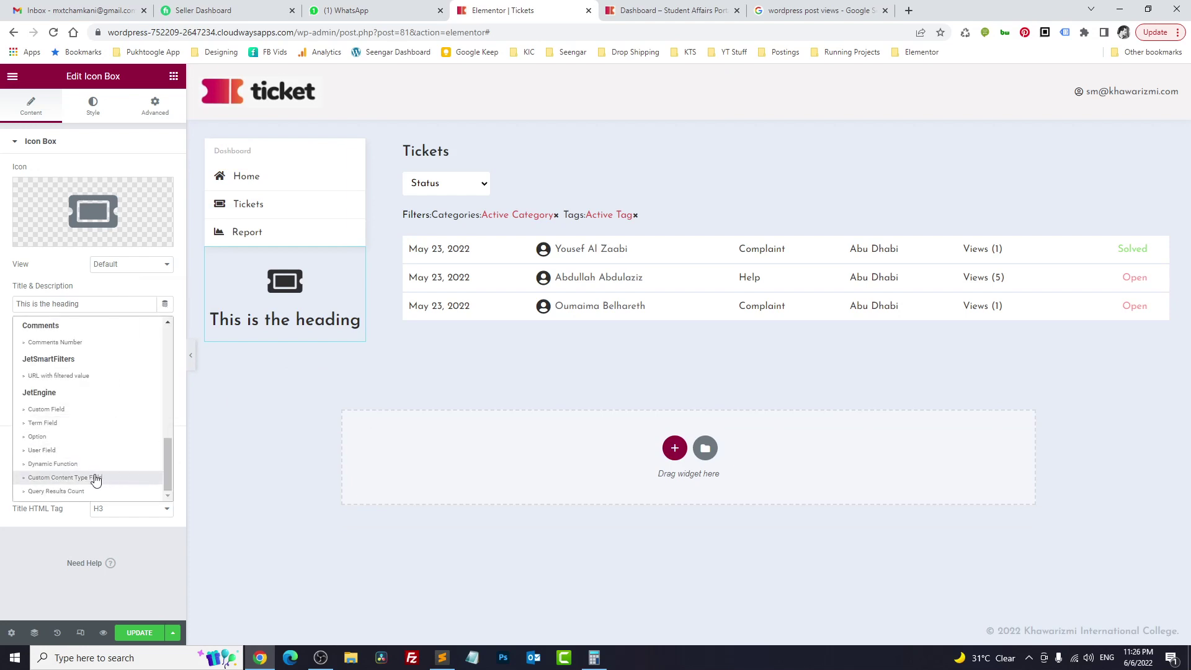
{"action": "left_click", "coordinate": [60, 465]}
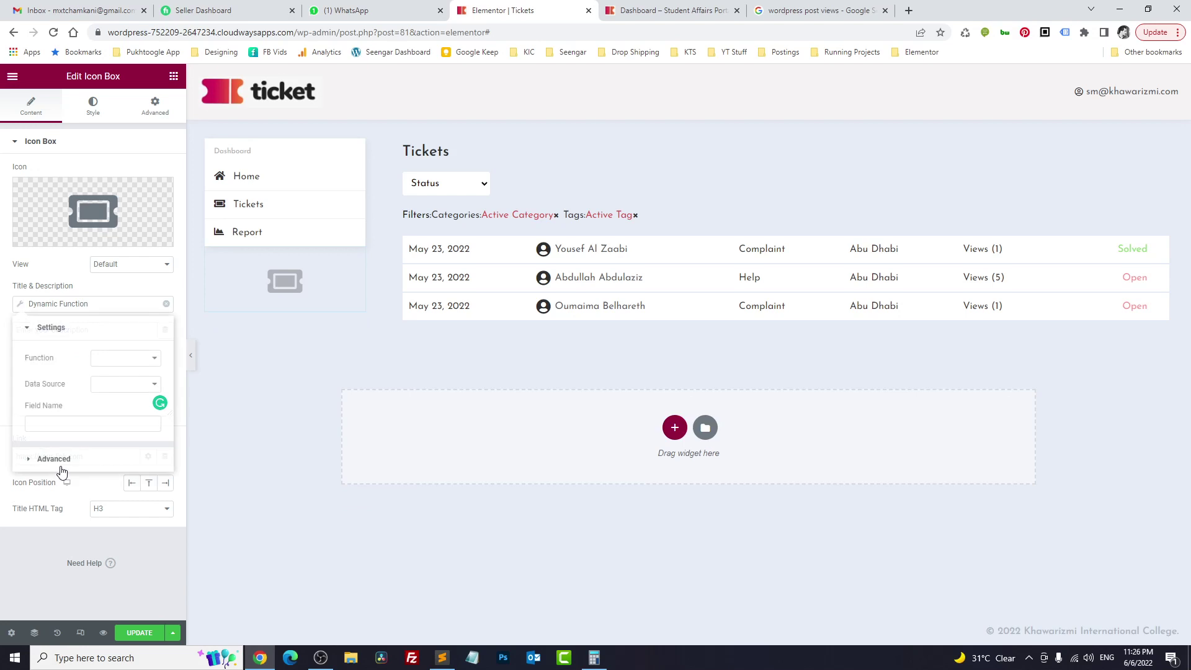
{"action": "left_click", "coordinate": [128, 358]}
{"action": "left_click", "coordinate": [104, 391]}
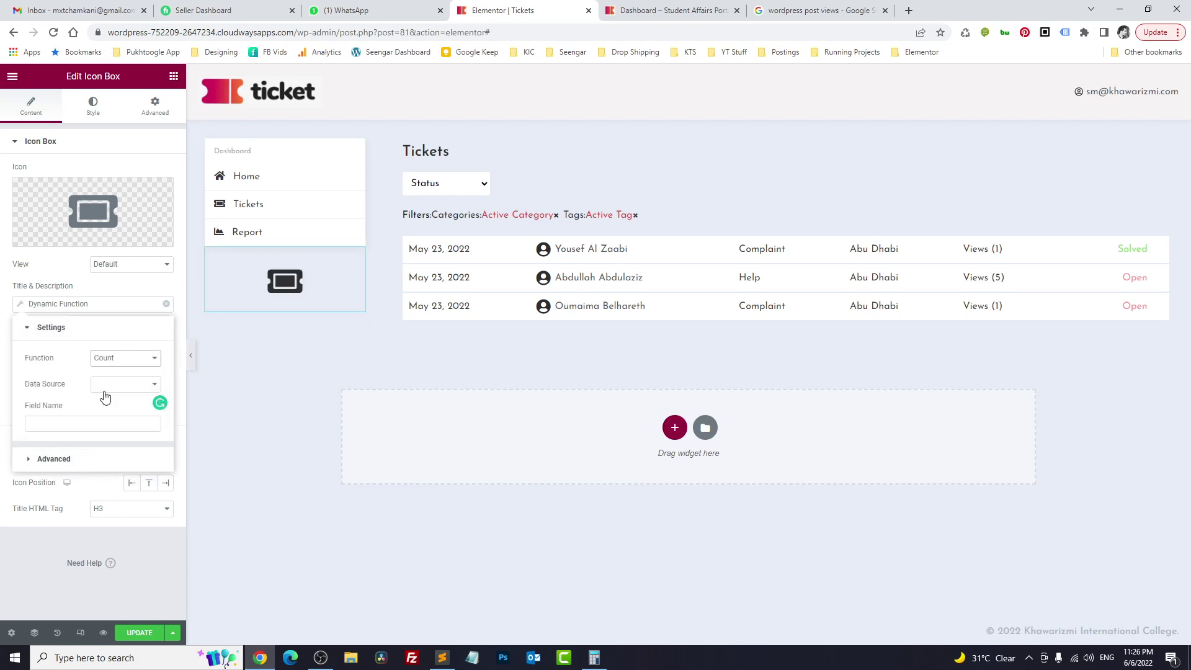
{"action": "left_click", "coordinate": [115, 387]}
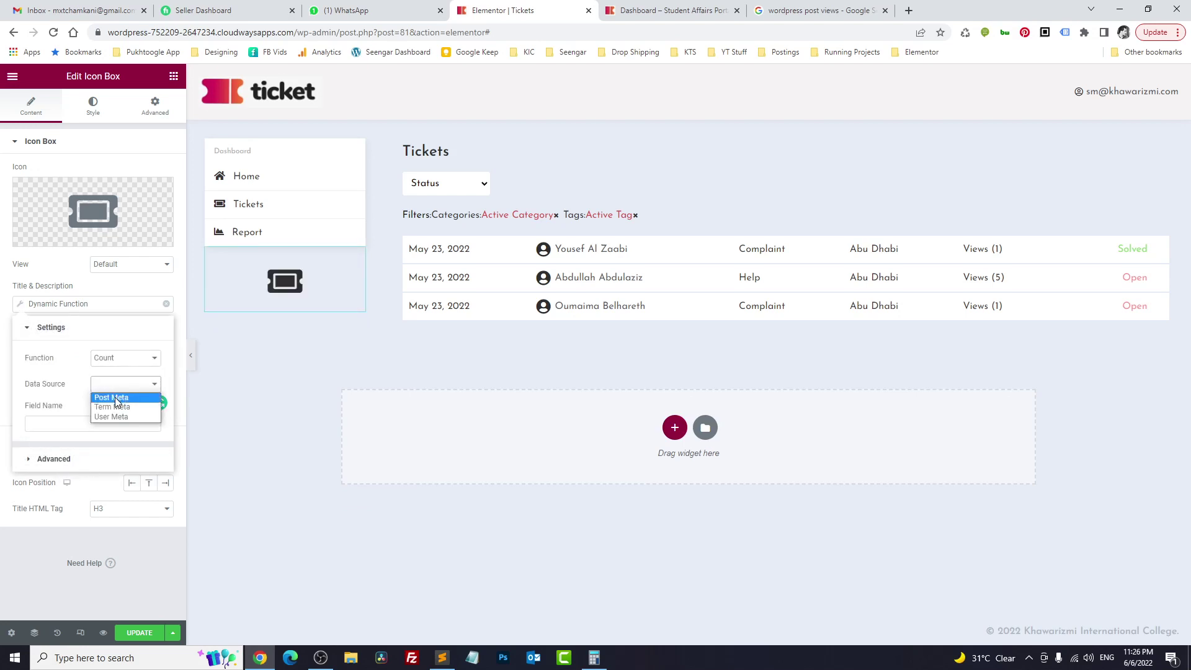
{"action": "left_click", "coordinate": [116, 399]}
- Switch to Sublime Text's single.php to look up the meta field name
{"action": "left_click", "coordinate": [106, 423]}
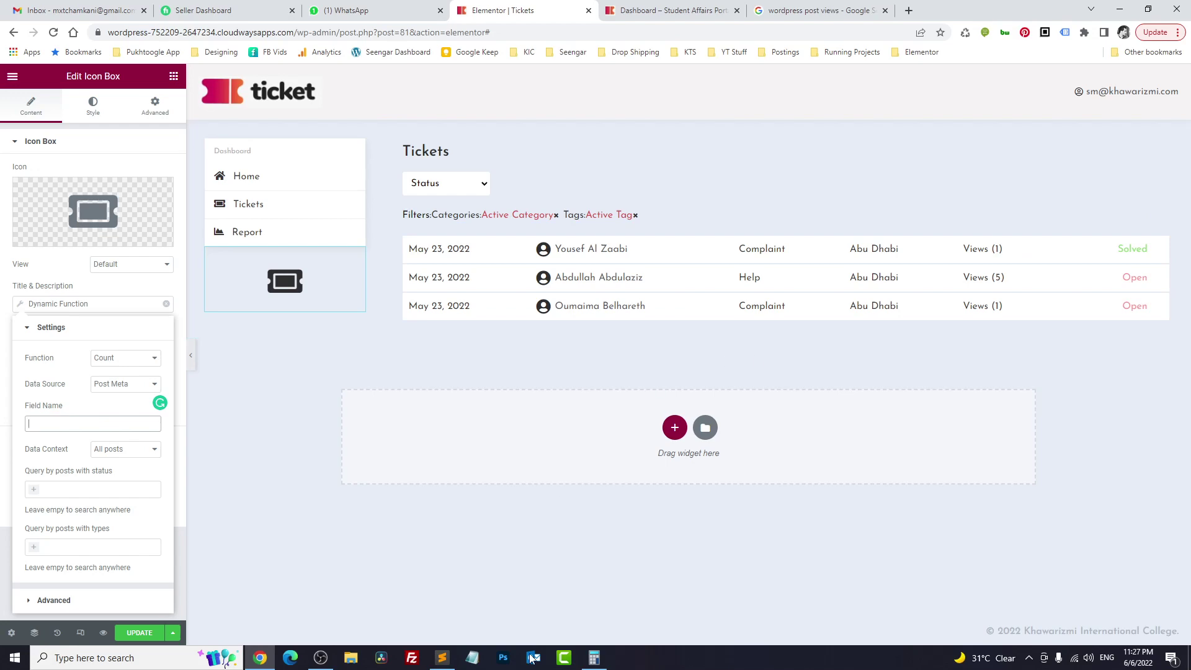
{"action": "left_click", "coordinate": [440, 659]}
{"action": "left_click", "coordinate": [572, 132]}
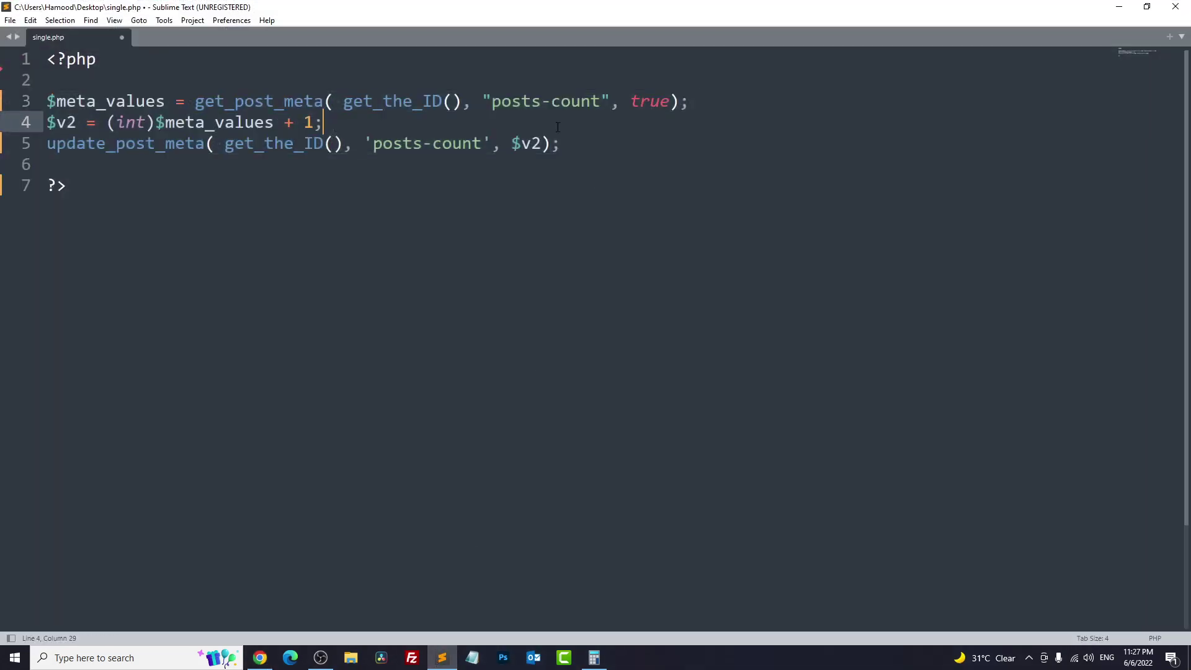
- Copy the posts-count meta key from line 3 of single.php and return to Elementor
{"action": "left_click_drag", "start_coordinate": [493, 101], "coordinate": [599, 102]}
{"action": "key", "text": "ctrl+c"}
{"action": "left_click", "coordinate": [440, 659]}
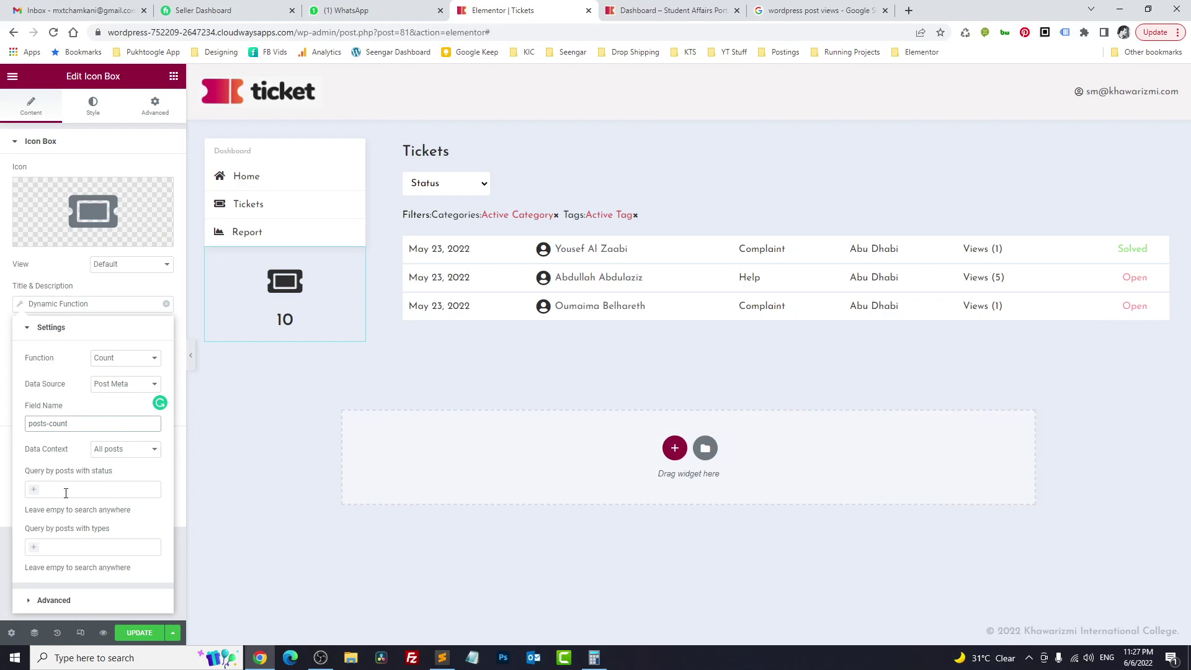
- Choose Tickets under 'Query by posts with types' to restrict the posts-count tally
{"action": "left_click", "coordinate": [85, 550]}
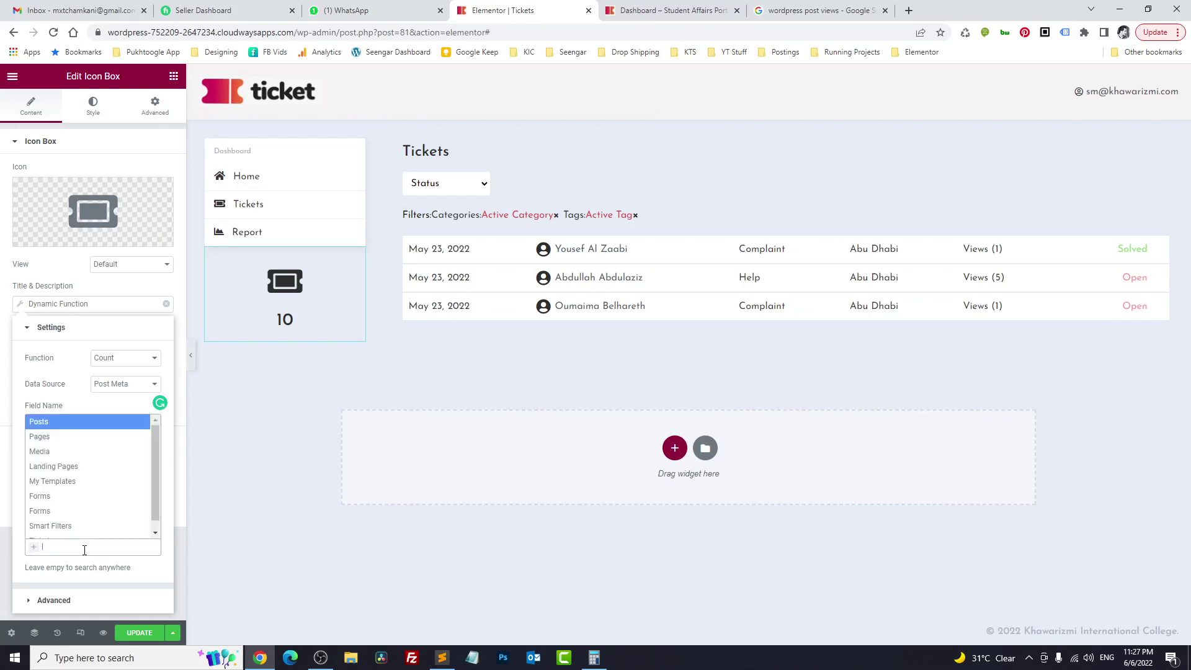
{"action": "scroll", "coordinate": [81, 521], "scroll_direction": "down", "scroll_amount": 1}
{"action": "left_click", "coordinate": [80, 541]}
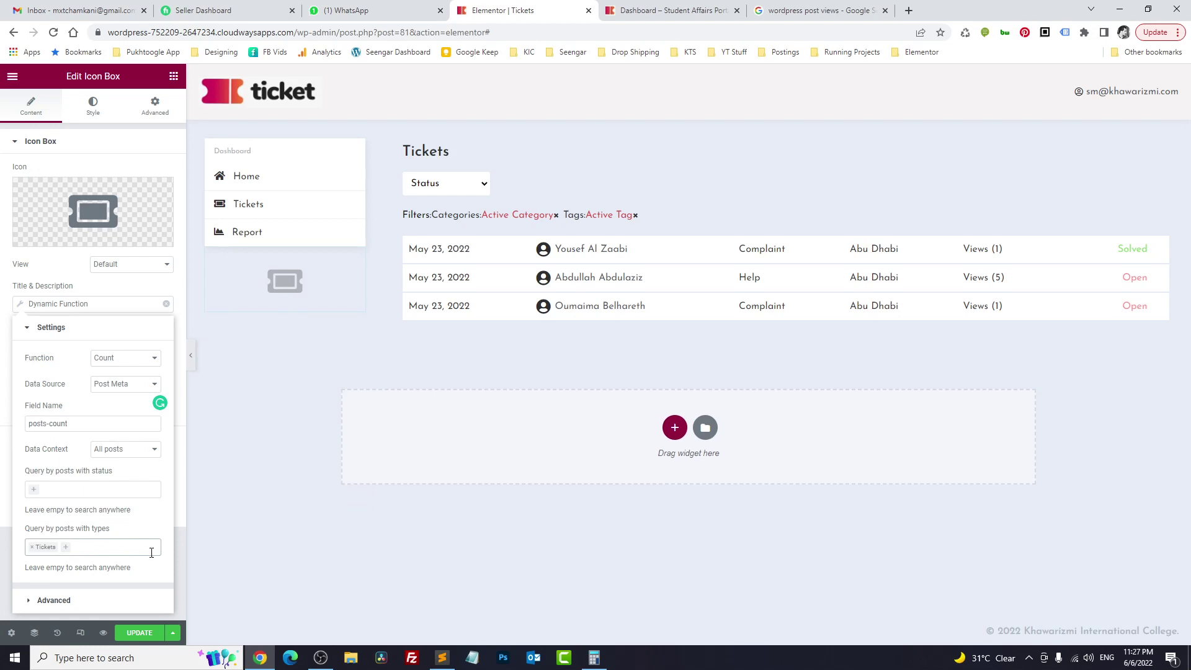